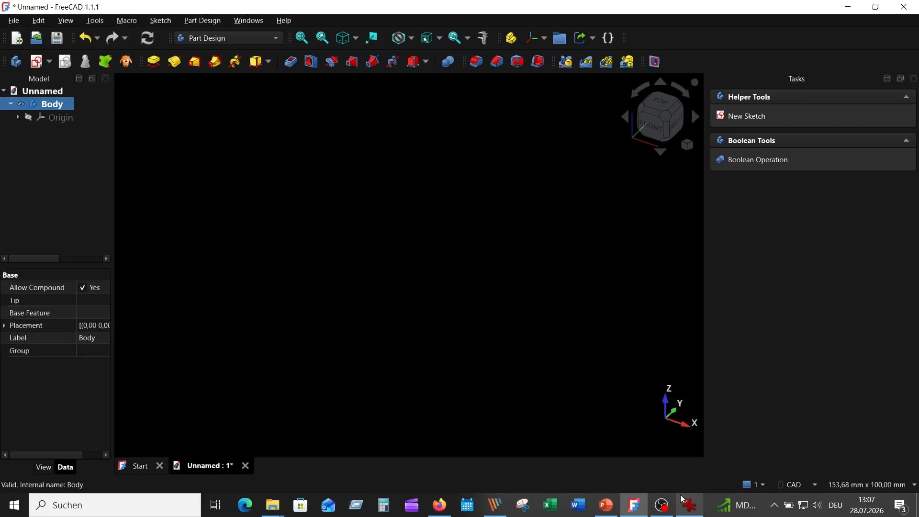
# - Check the bracket's reference drawing and start a new sketch on the XZ plane
pyautogui.click(690, 507)
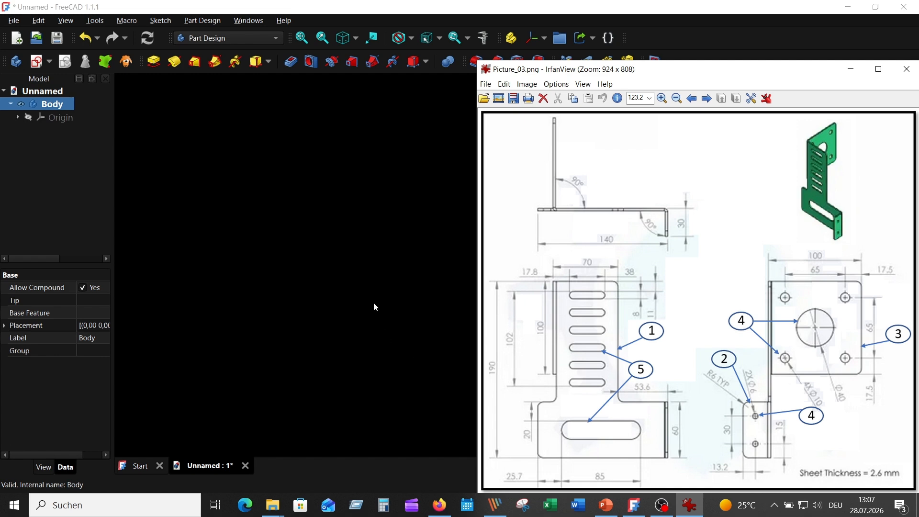
pyautogui.click(360, 268)
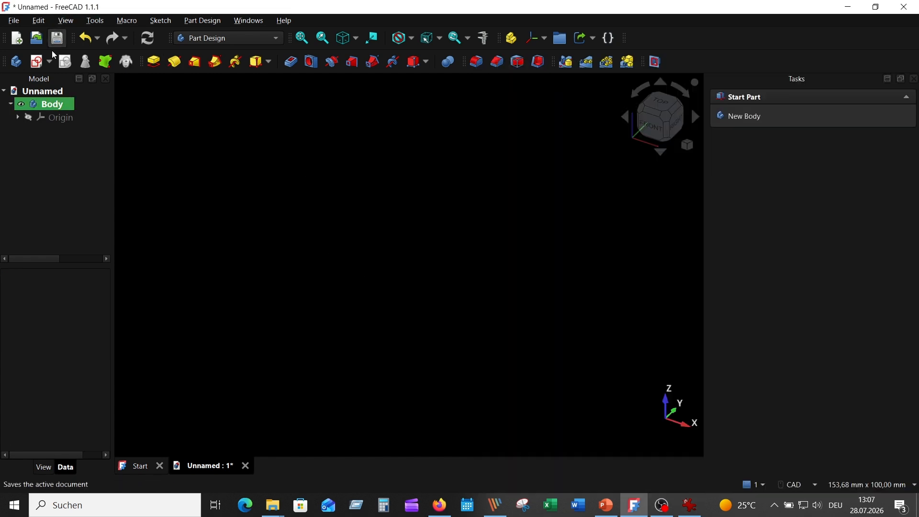
pyautogui.click(37, 61)
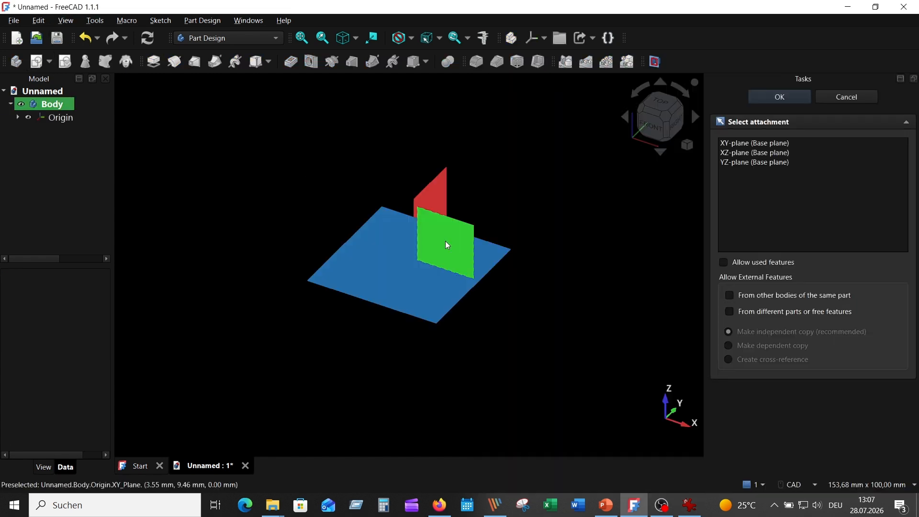
pyautogui.click(451, 222)
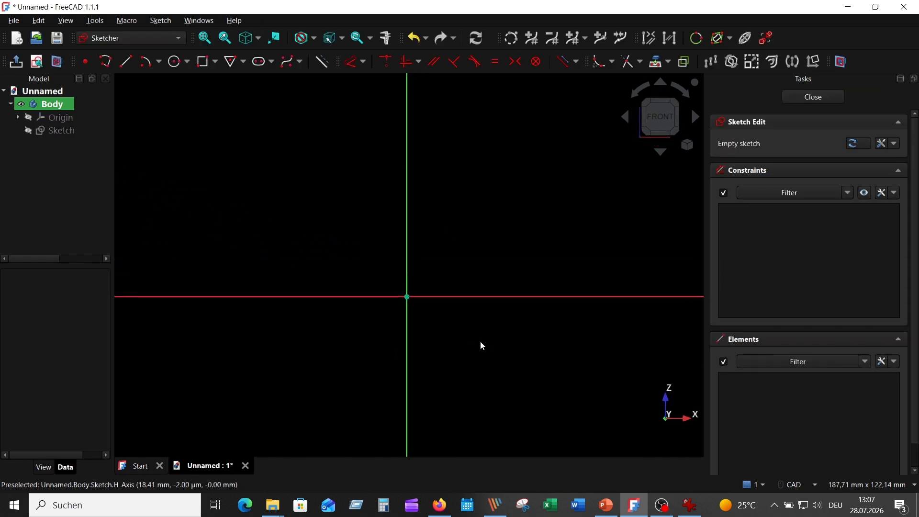
# - Draw a closed eight-line stepped outline about 54 mm wide with its base on the horizontal axis, and constrain its lower right side vertical
pyautogui.click(109, 63)
pyautogui.click(489, 298)
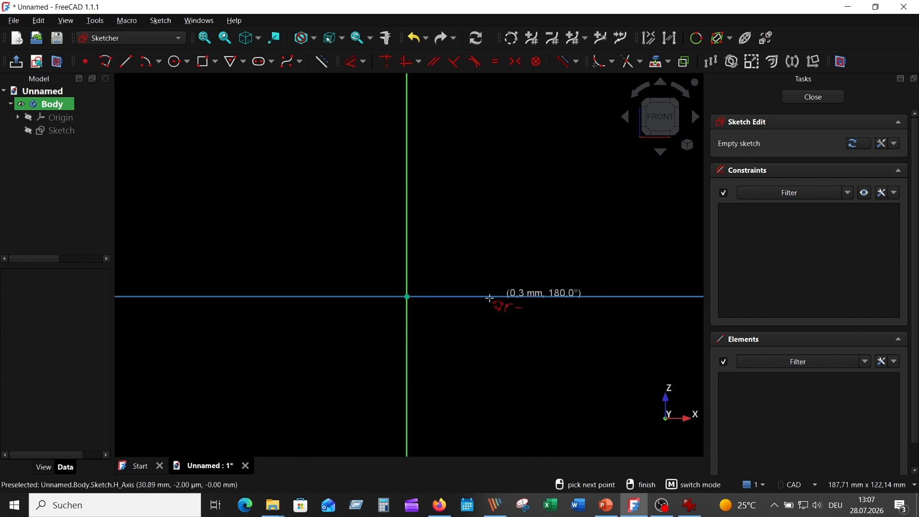
pyautogui.click(335, 297)
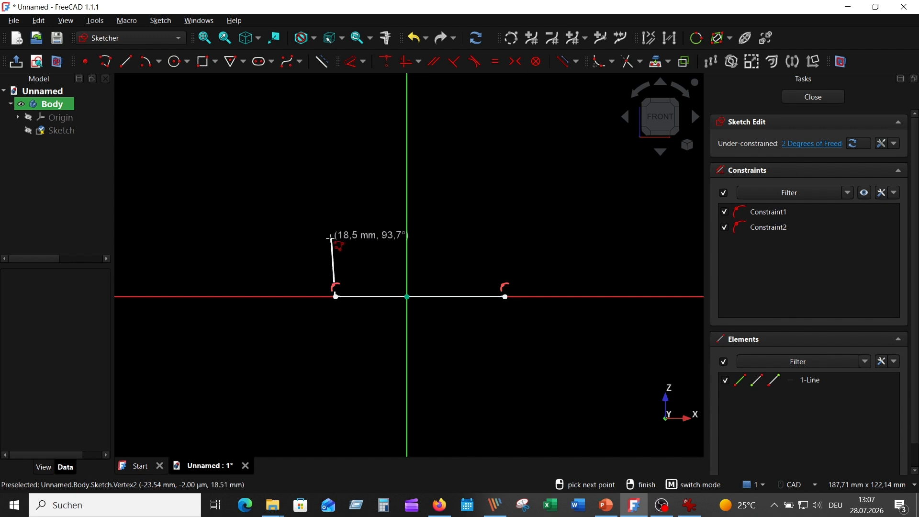
pyautogui.click(335, 238)
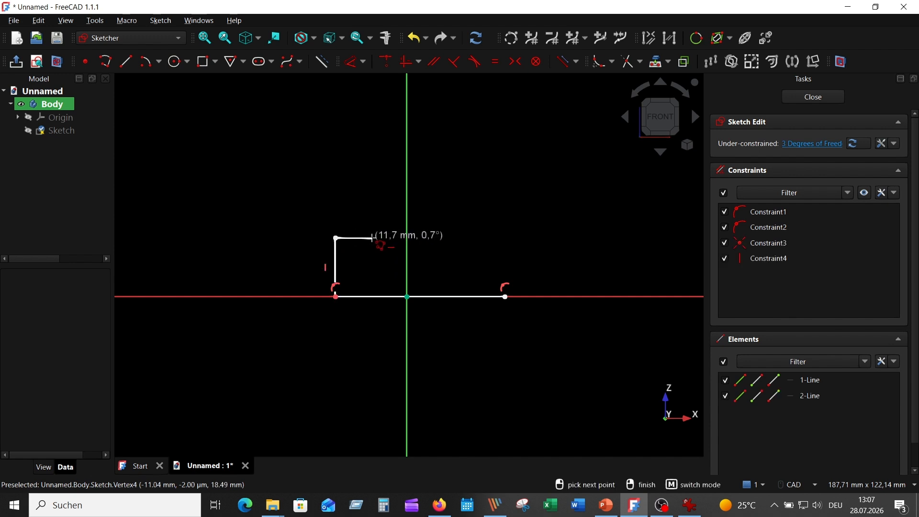
pyautogui.click(367, 238)
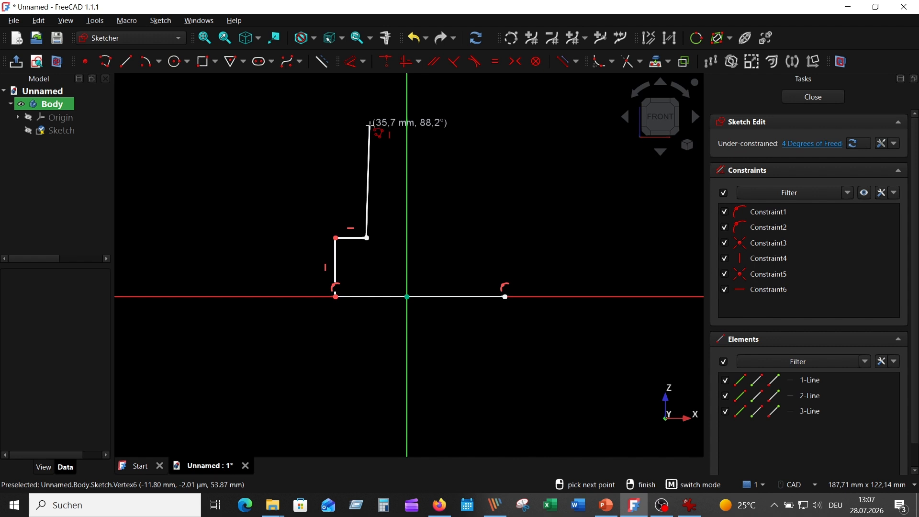
pyautogui.click(367, 126)
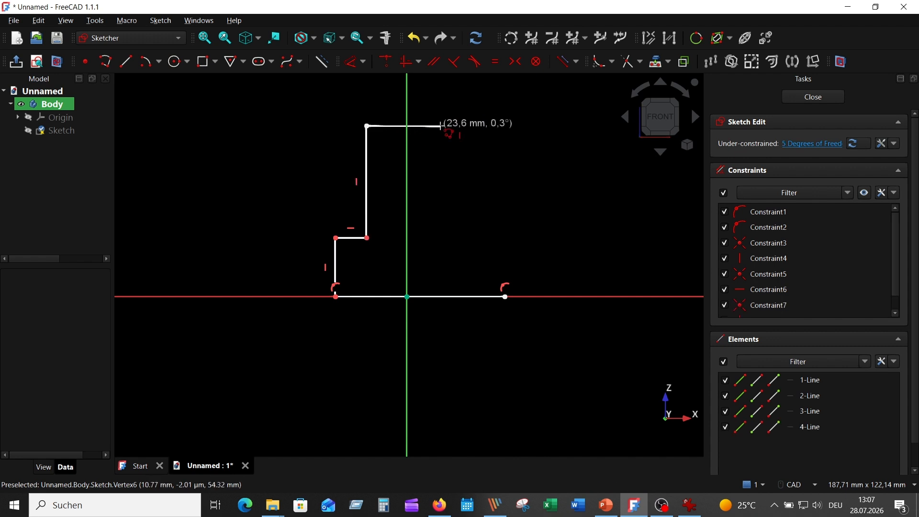
pyautogui.click(441, 126)
pyautogui.click(441, 236)
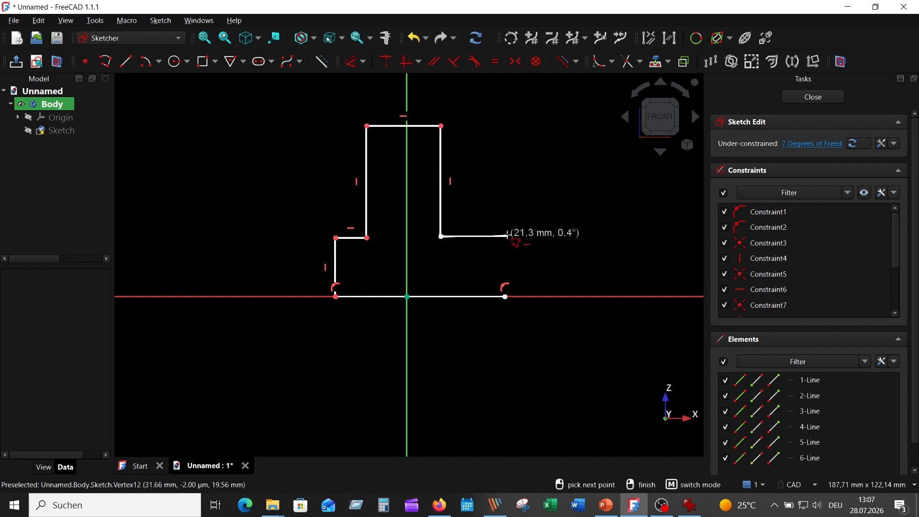
pyautogui.click(511, 236)
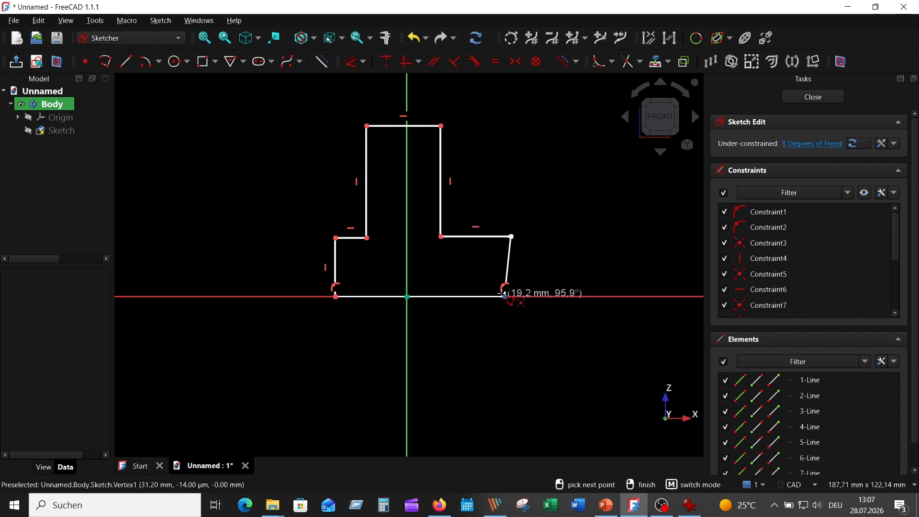
pyautogui.click(505, 297)
pyautogui.rightClick(510, 256)
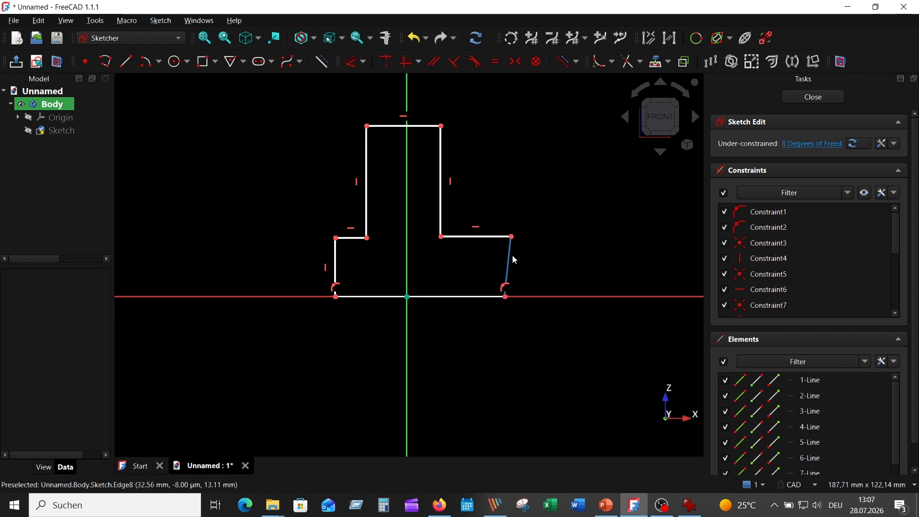
pyautogui.click(406, 61)
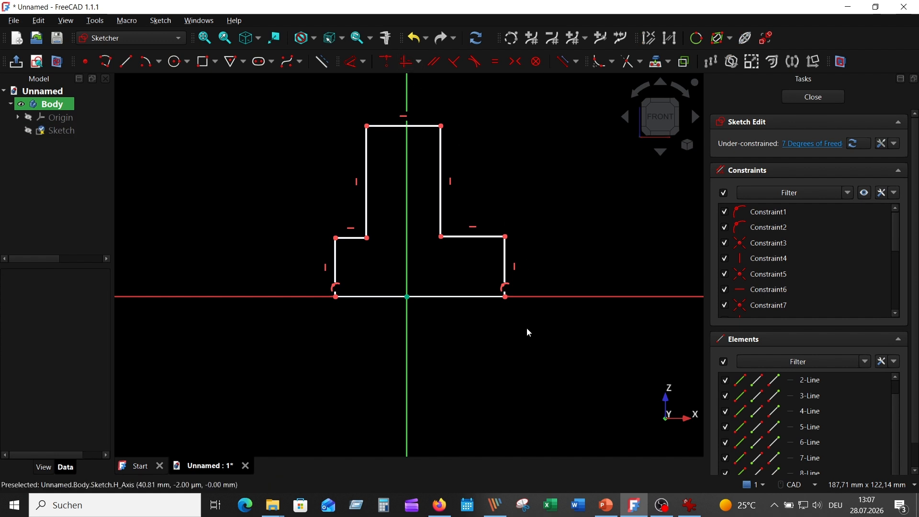
# - Dimension the outline's base line to 140 mm
pyautogui.scroll(2, 525, 330)
pyautogui.scroll(-2, 539, 356)
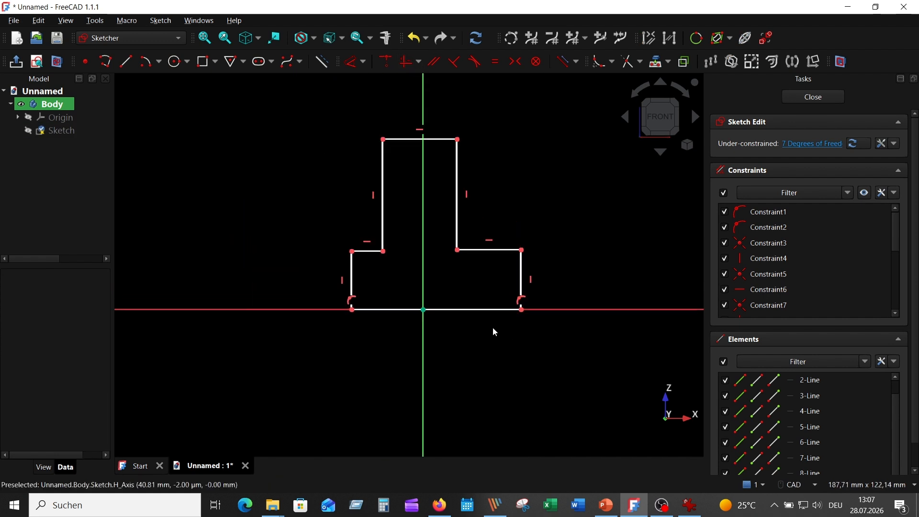
pyautogui.click(464, 309)
pyautogui.click(357, 69)
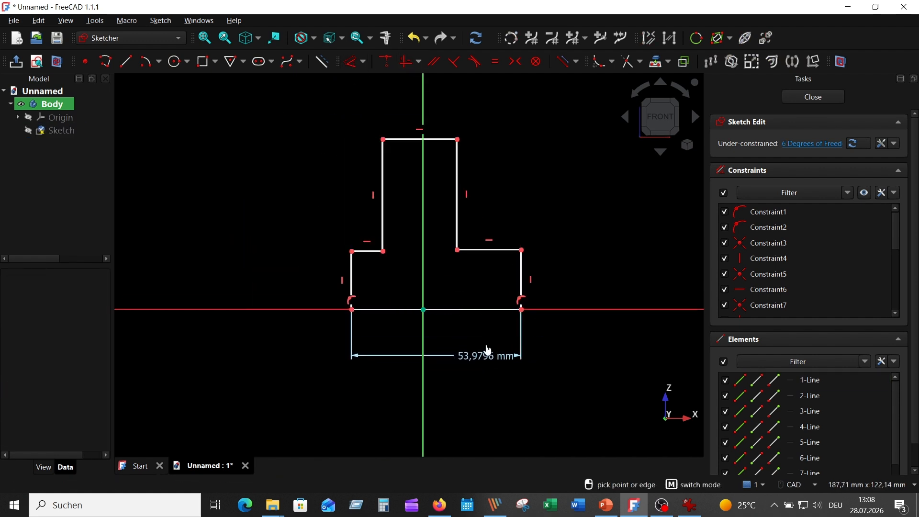
pyautogui.click(481, 381)
pyautogui.write('140')
pyautogui.press('Return')
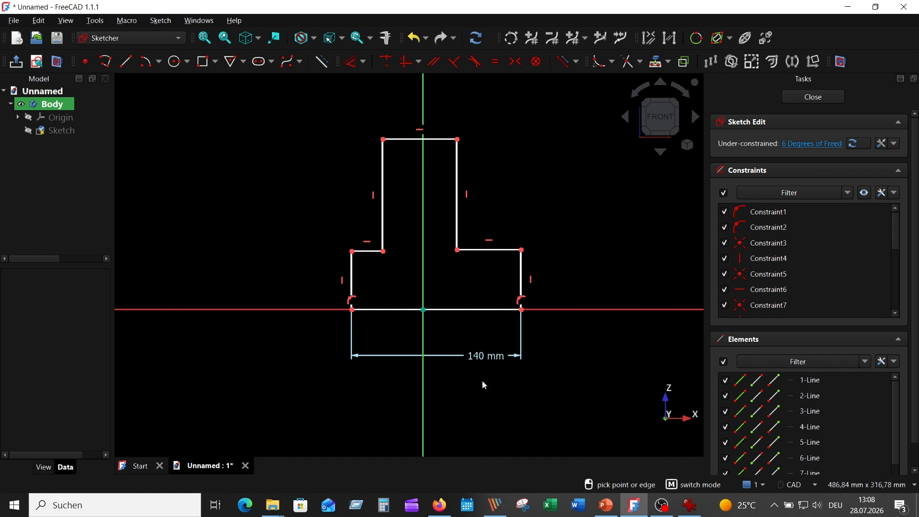
# - Check the reference drawing and set the overall height between the outline's top and base edges to 190 mm
pyautogui.click(690, 505)
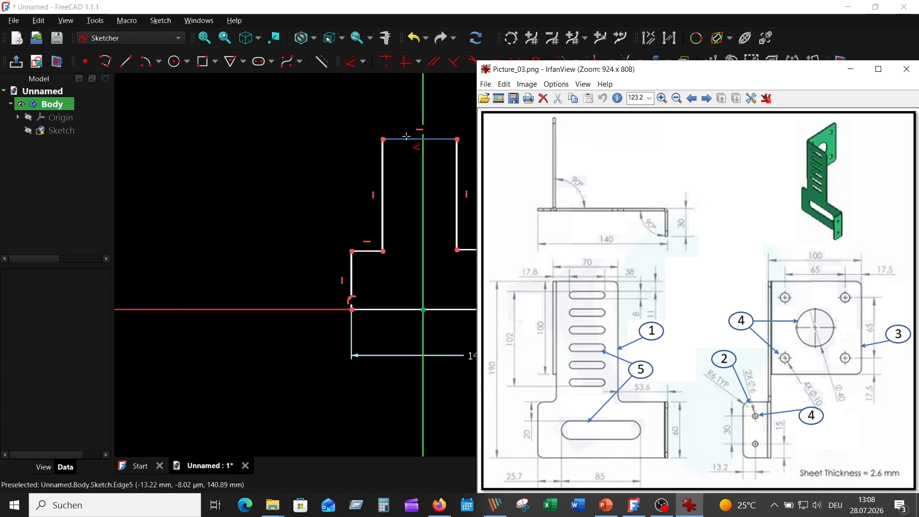
pyautogui.click(396, 310)
pyautogui.click(307, 254)
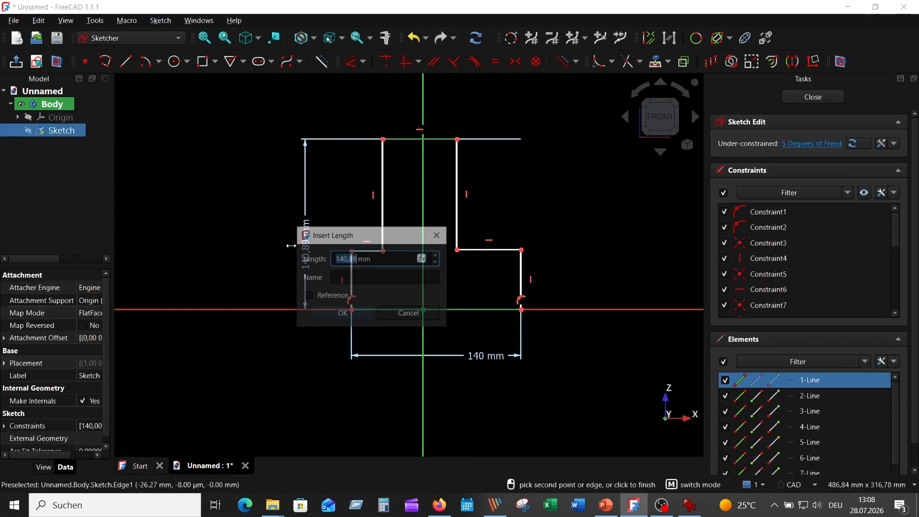
pyautogui.write('19')
pyautogui.press('Return')
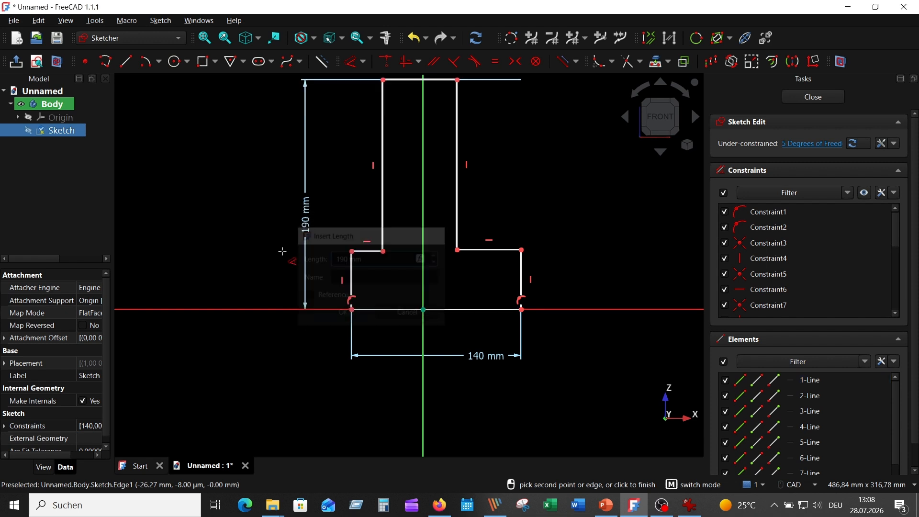
# - Consult the reference drawing and constrain the two short vertical edges of the wide lower section to equal length
pyautogui.click(690, 505)
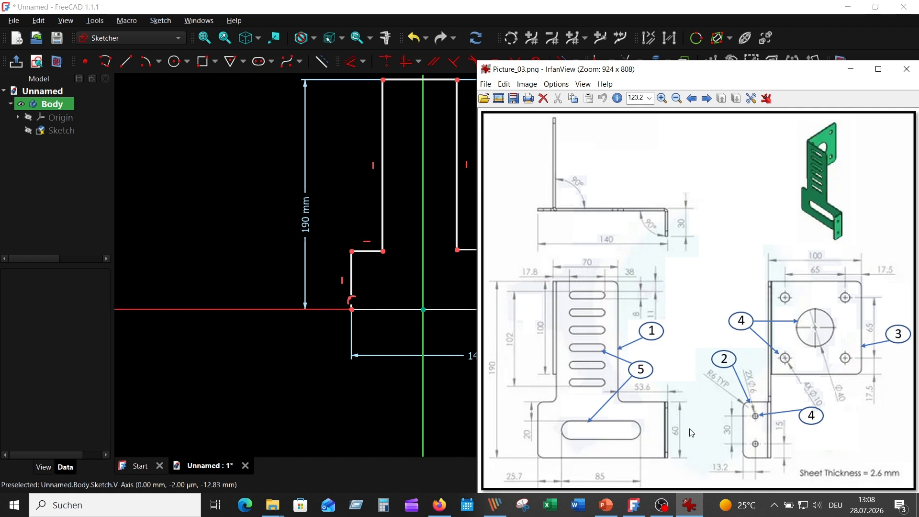
pyautogui.moveTo(283, 342); pyautogui.dragTo(227, 342, button='middle')
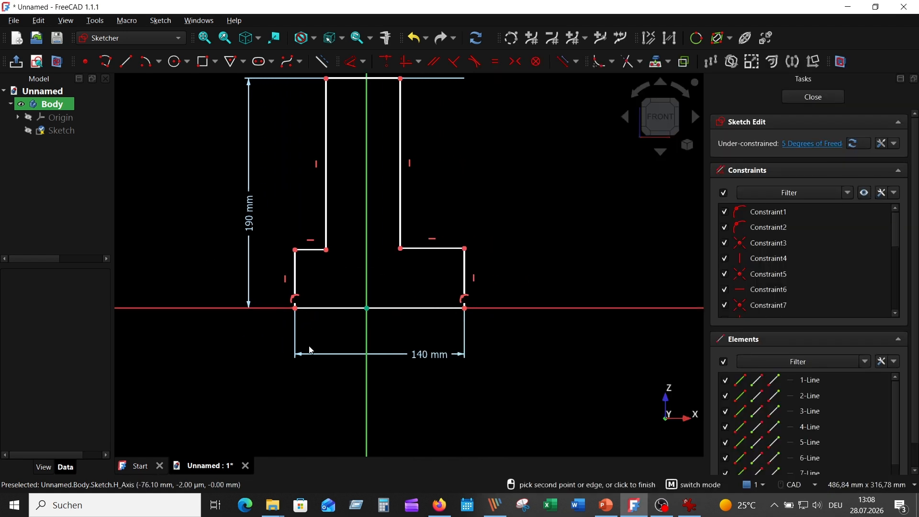
pyautogui.rightClick(491, 250)
pyautogui.click(466, 270)
pyautogui.click(295, 280)
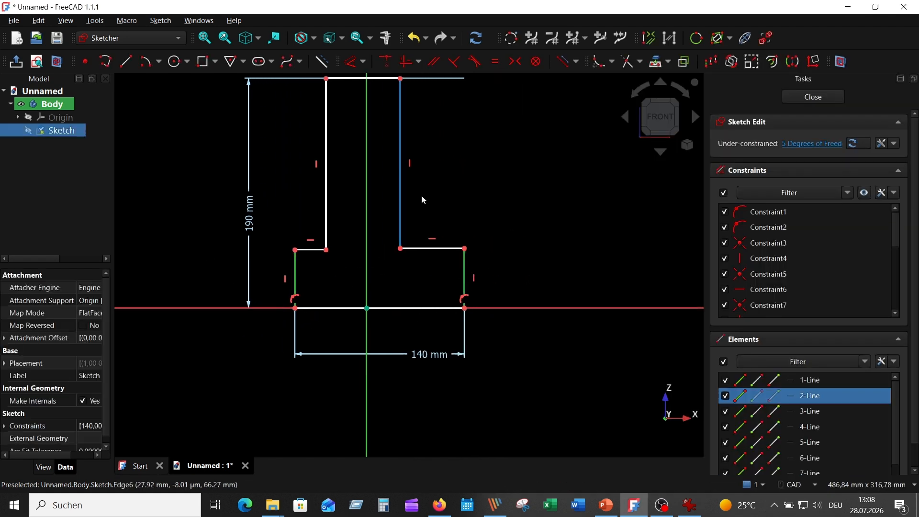
pyautogui.click(504, 64)
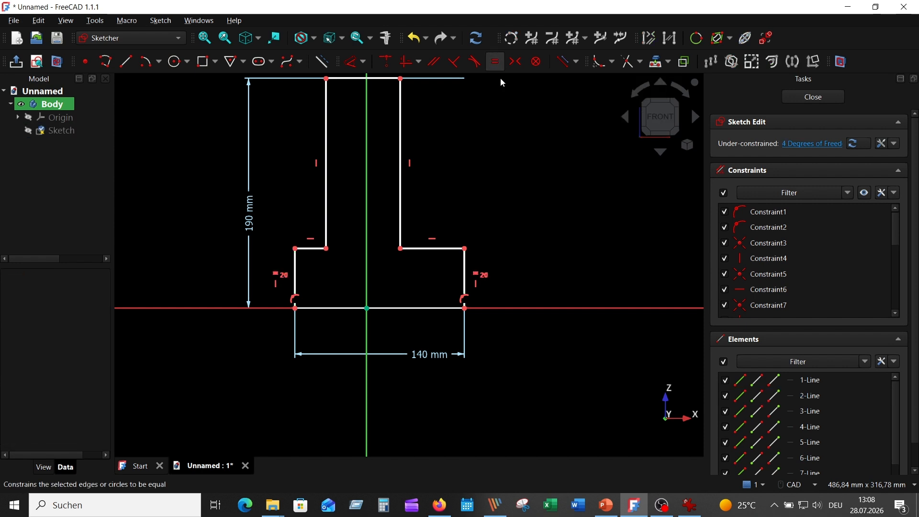
# - Dimension the lower section's right vertical edge to 60 mm
pyautogui.click(467, 271)
pyautogui.click(352, 62)
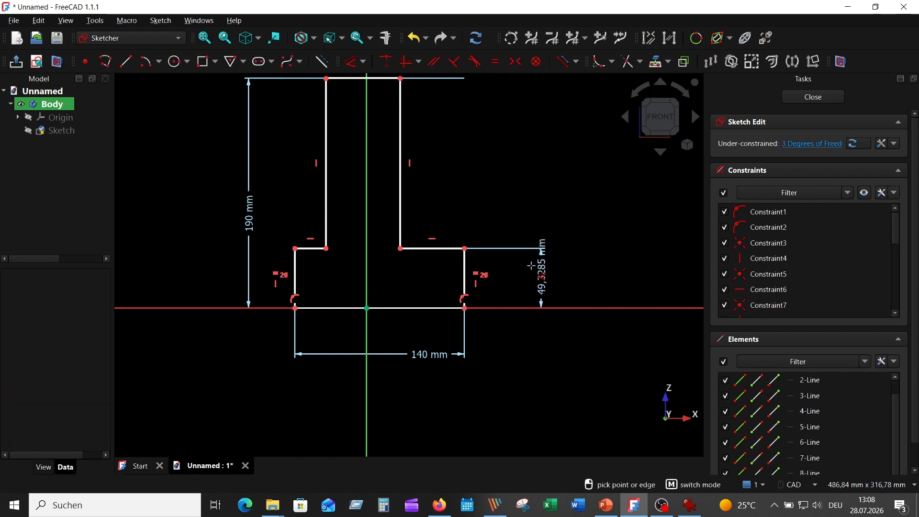
pyautogui.click(533, 271)
pyautogui.write('60')
pyautogui.press('Return')
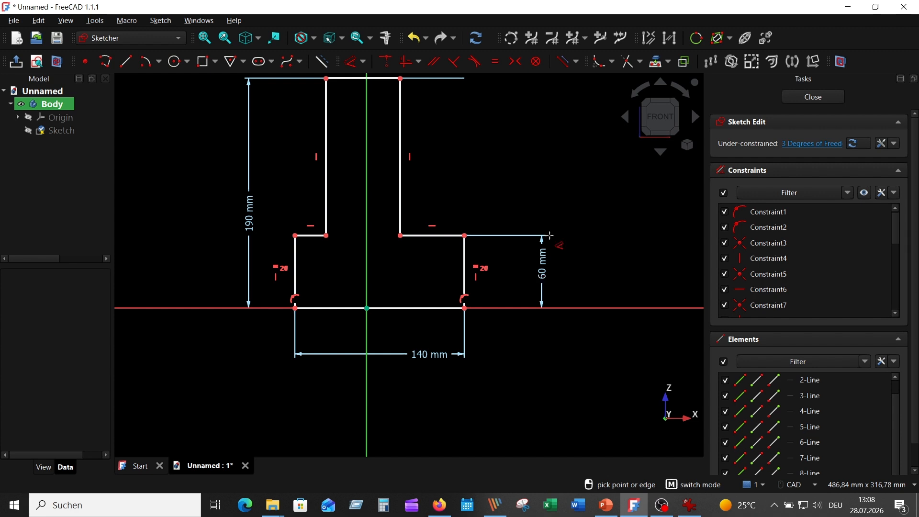
# - Dimension the horizontal shoulder edge on the outline's right side to 53.6 mm
pyautogui.click(449, 235)
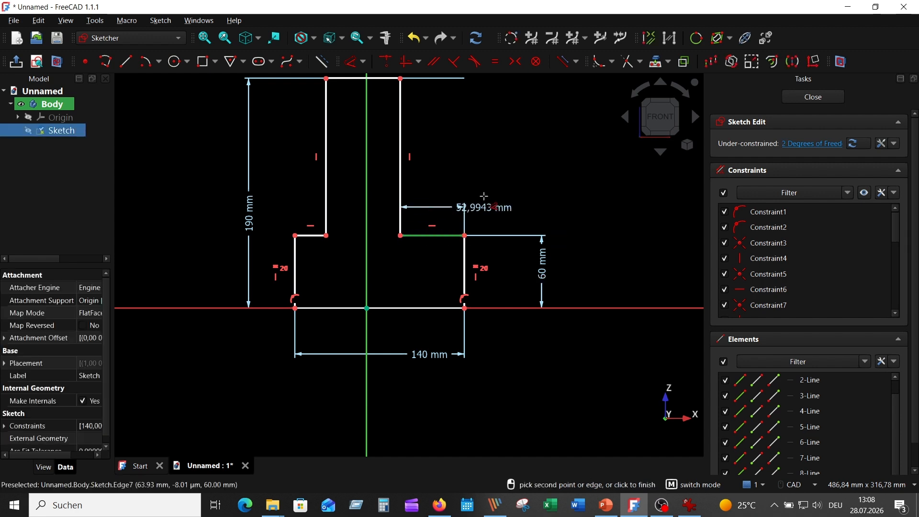
pyautogui.click(516, 192)
pyautogui.write('53,6')
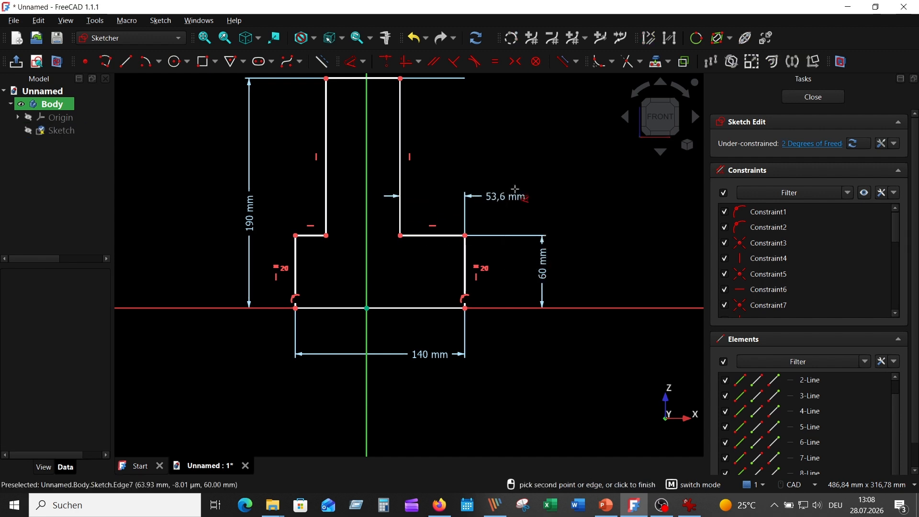
pyautogui.press('Return')
# - Check the reference drawing and set the distance from the vertical axis to the neck's right edge to 35 mm
pyautogui.click(697, 503)
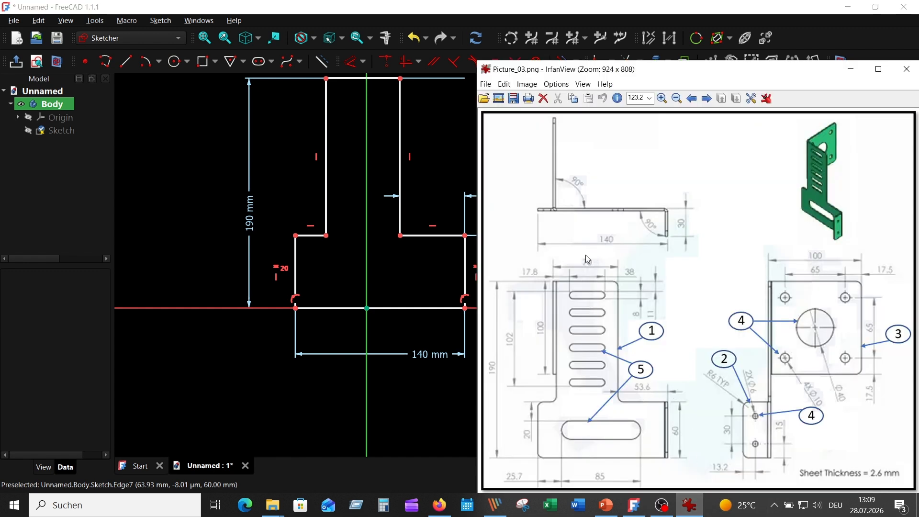
pyautogui.moveTo(168, 193); pyautogui.dragTo(152, 281, button='middle')
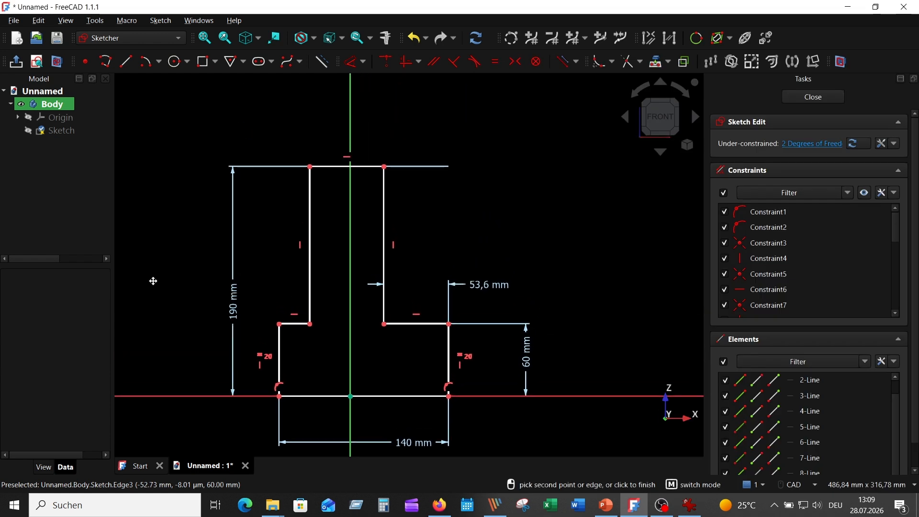
pyautogui.click(356, 184)
pyautogui.click(385, 189)
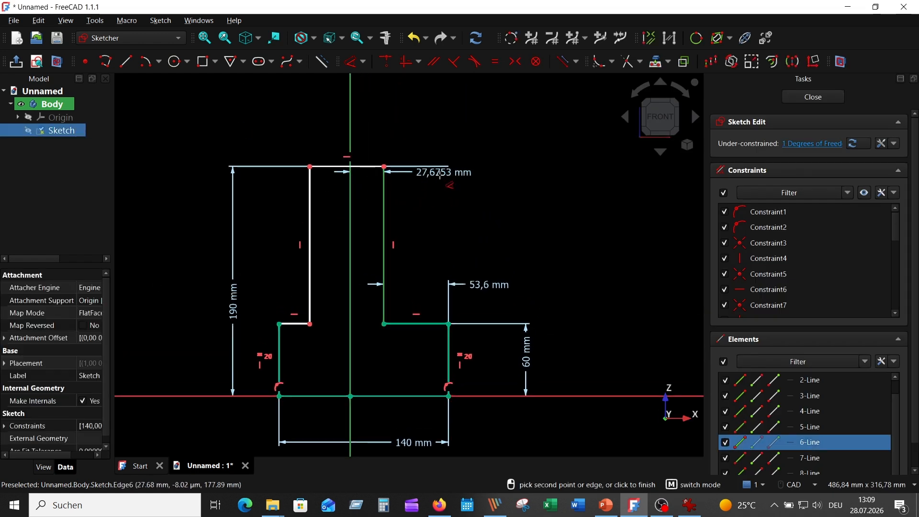
pyautogui.click(471, 143)
pyautogui.write('35')
pyautogui.press('Return')
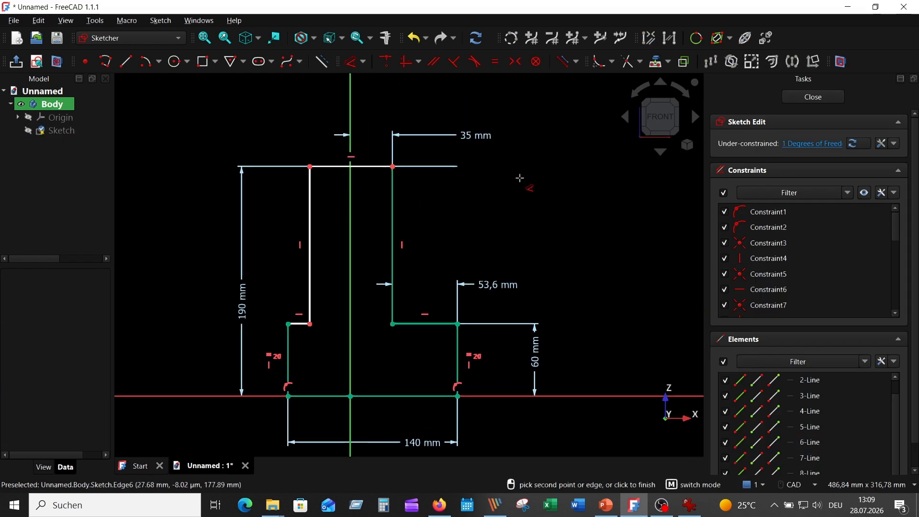
pyautogui.click(311, 184)
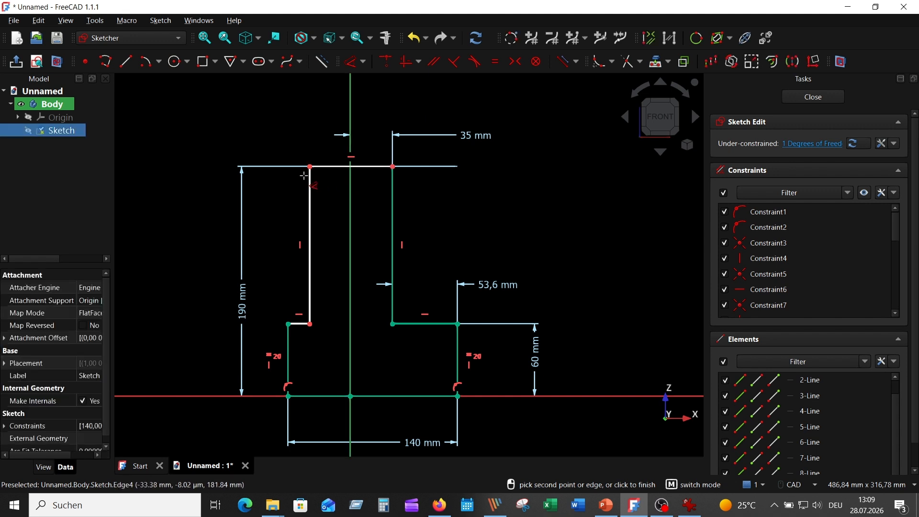
pyautogui.click(312, 181)
pyautogui.press('Escape')
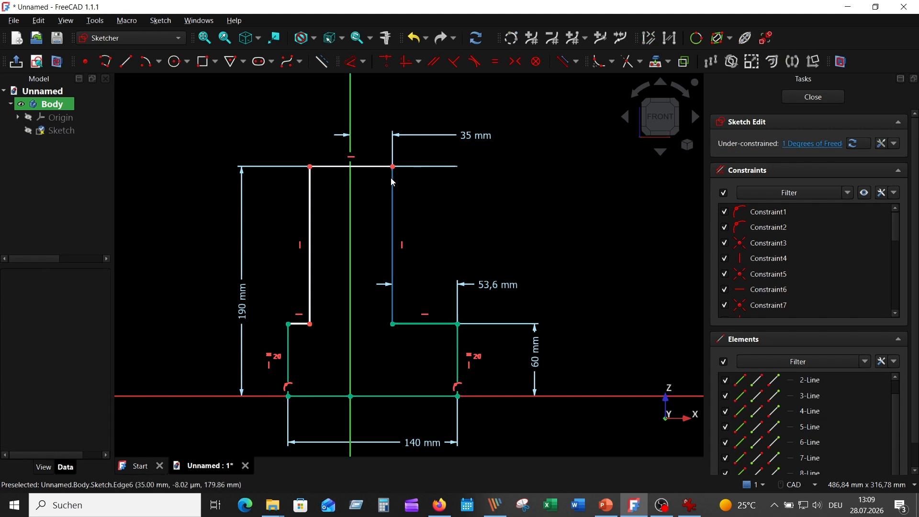
# - Dimension the distance between the neck's two vertical edges to 64.8 mm
pyautogui.click(392, 206)
pyautogui.click(310, 188)
pyautogui.click(351, 61)
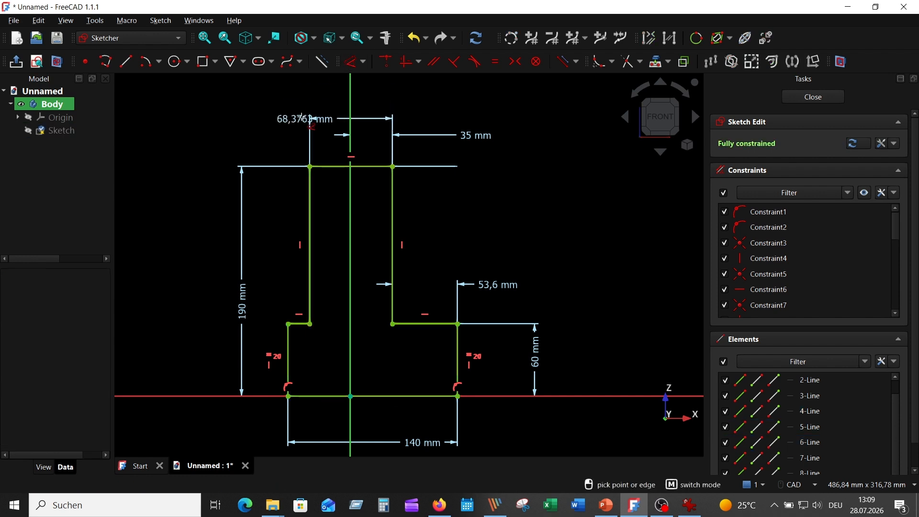
pyautogui.click(291, 101)
pyautogui.write('6')
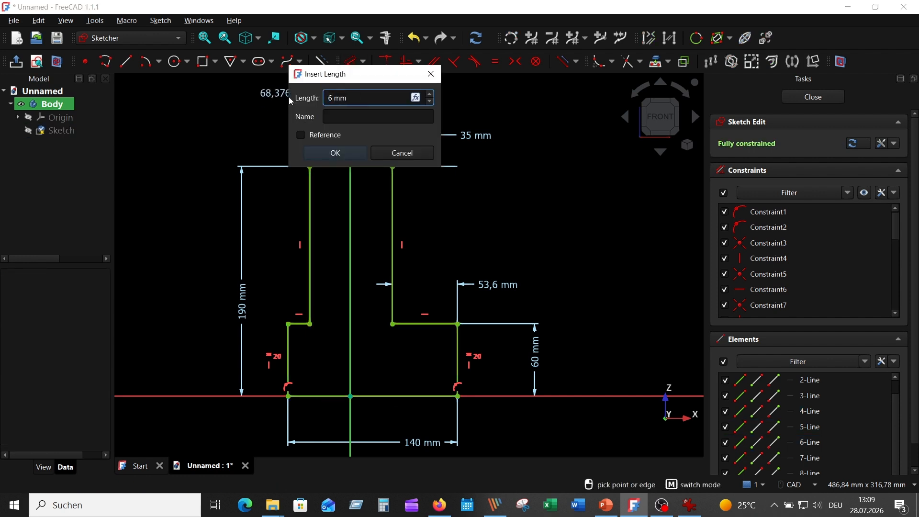
pyautogui.write('4,8')
pyautogui.press('Return')
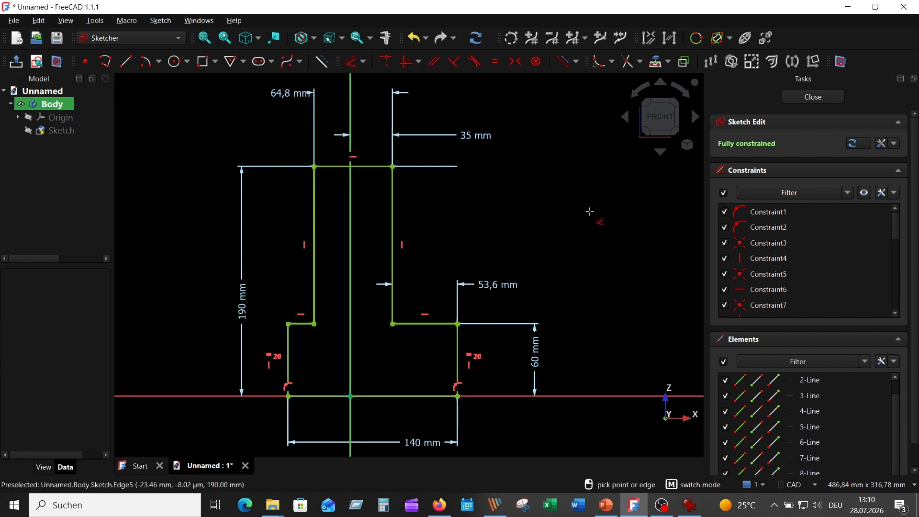
# - Check the outline against the reference drawing and finish the base plate sketch
pyautogui.click(690, 505)
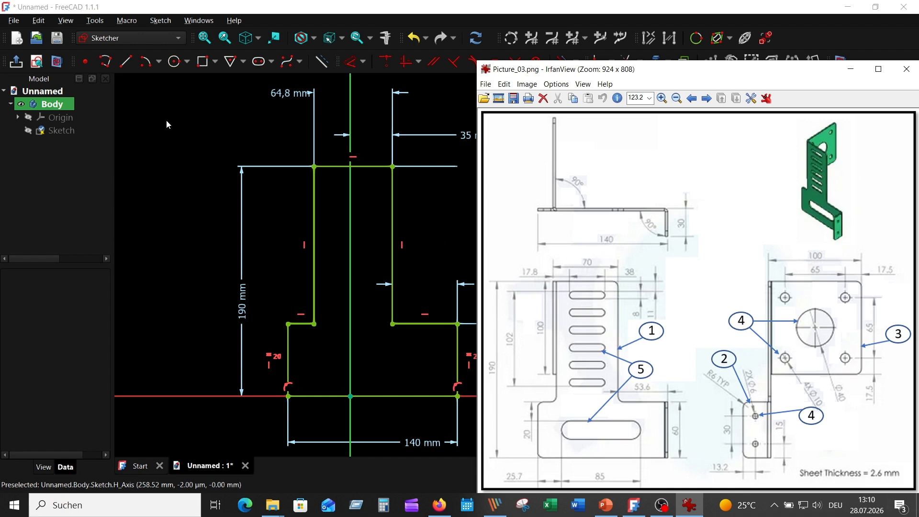
pyautogui.click(196, 95)
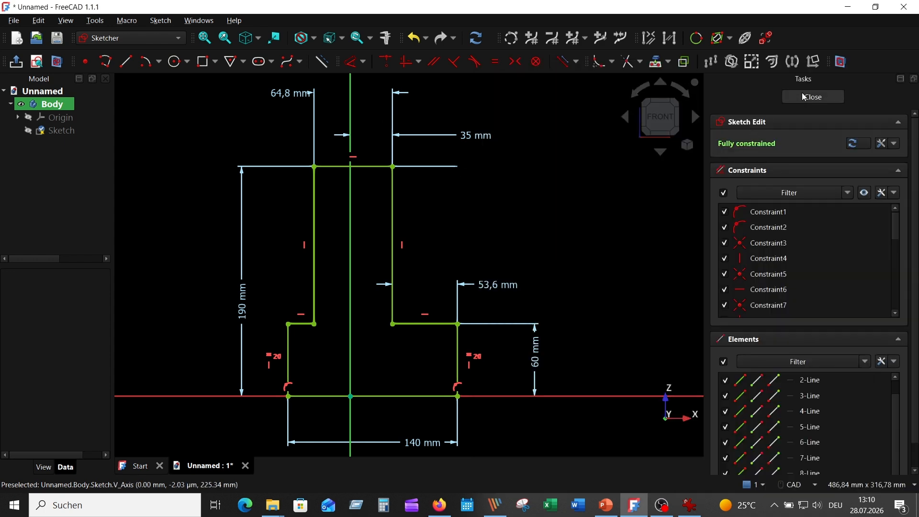
pyautogui.click(761, 97)
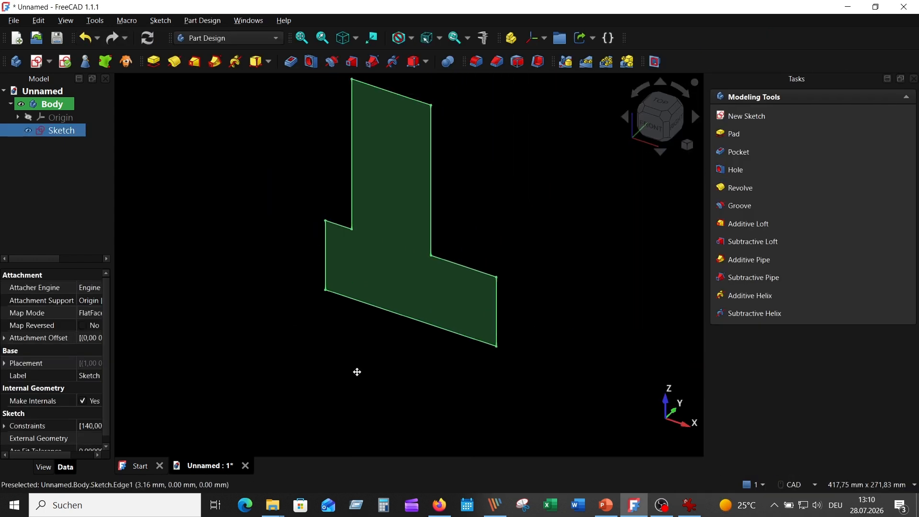
# - Pad the base plate sketch 2.6 mm in the reversed direction
pyautogui.click(154, 61)
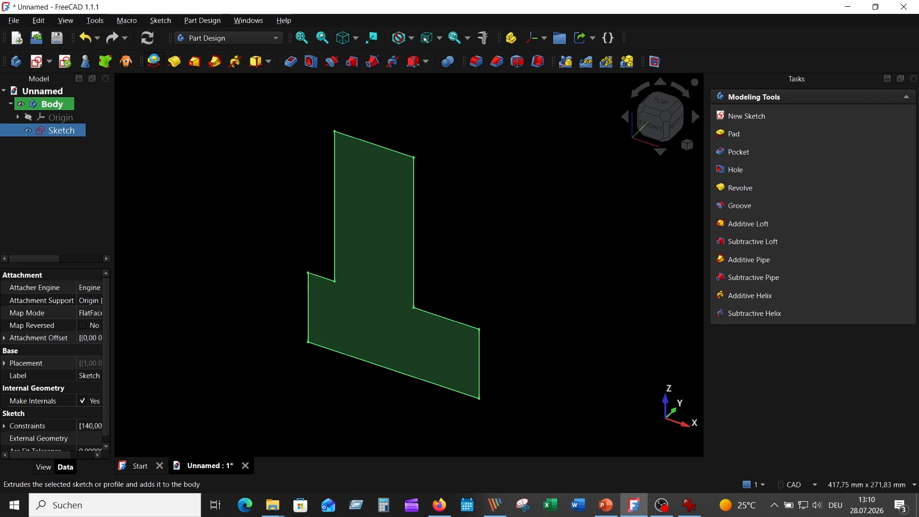
pyautogui.click(732, 231)
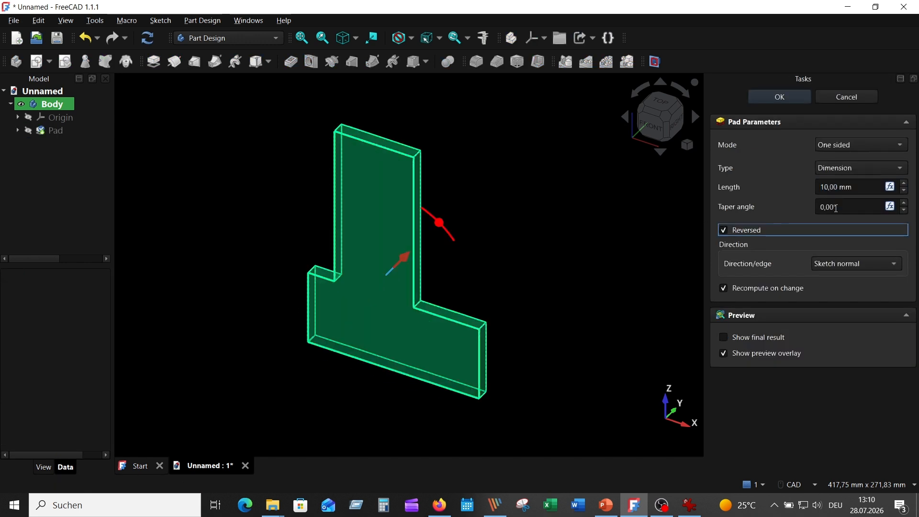
pyautogui.doubleClick(864, 188)
pyautogui.write('2,6')
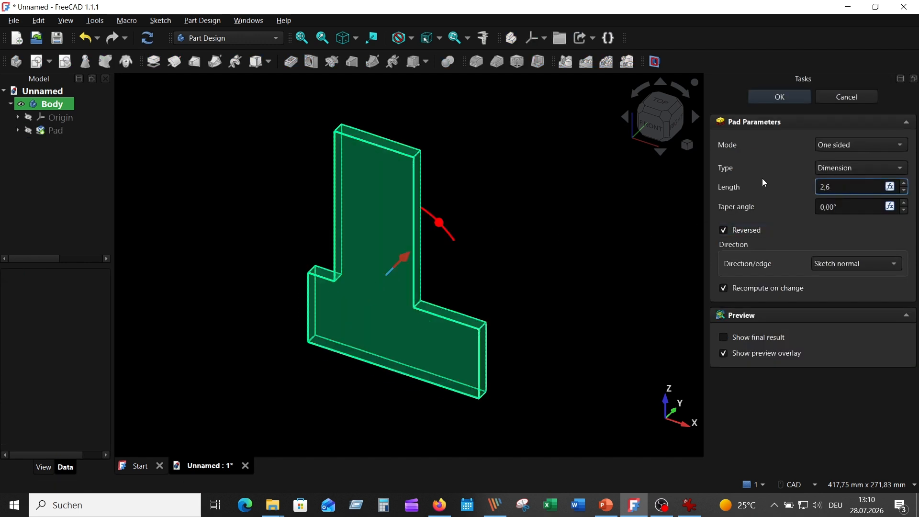
pyautogui.press('Return')
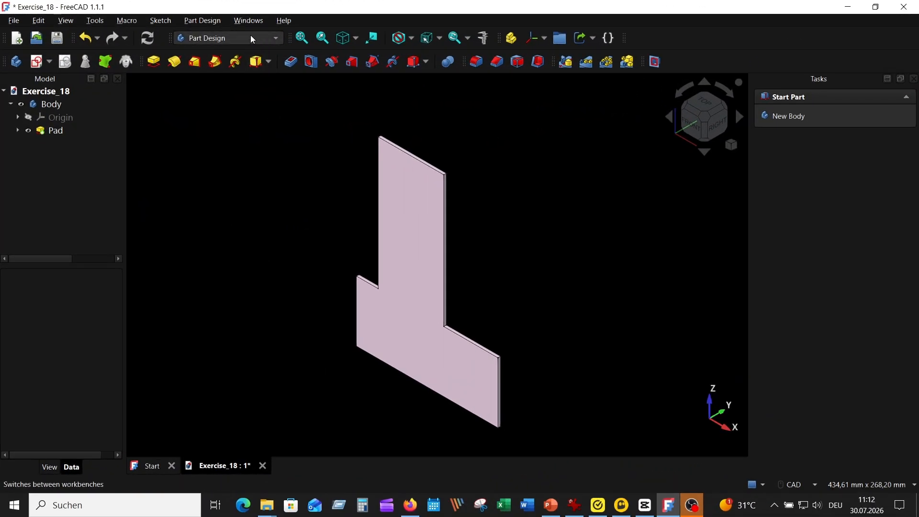
# - Switch to the Sheet Metal workbench and consult the reference drawing for the small flange
pyautogui.click(216, 41)
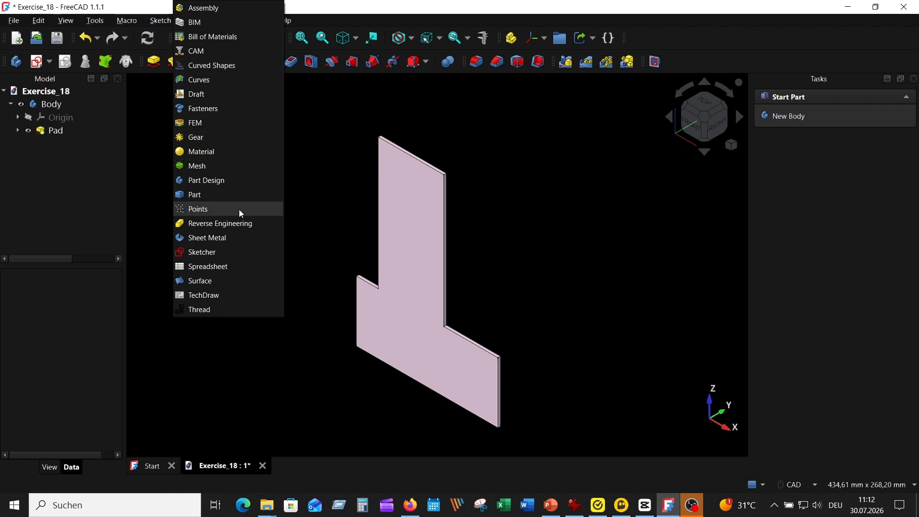
pyautogui.click(231, 241)
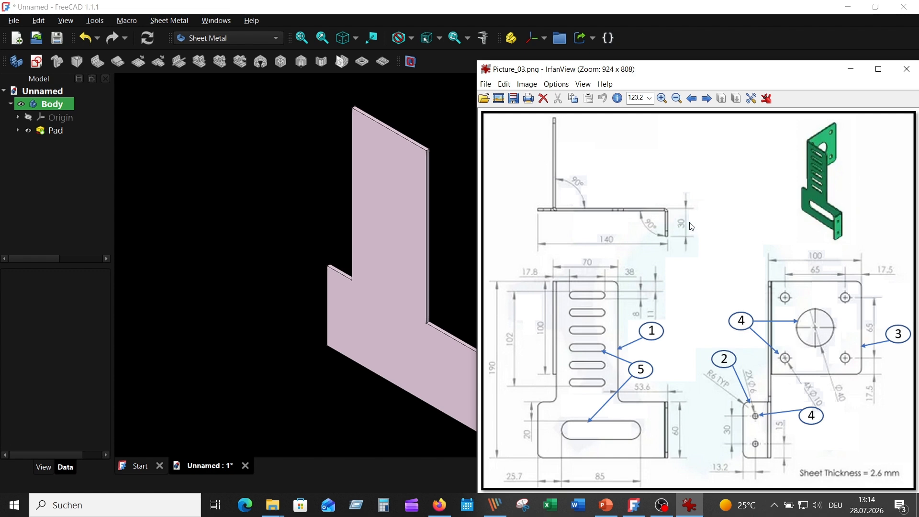
pyautogui.click(249, 214)
pyautogui.moveTo(249, 215); pyautogui.dragTo(269, 207, button='middle')
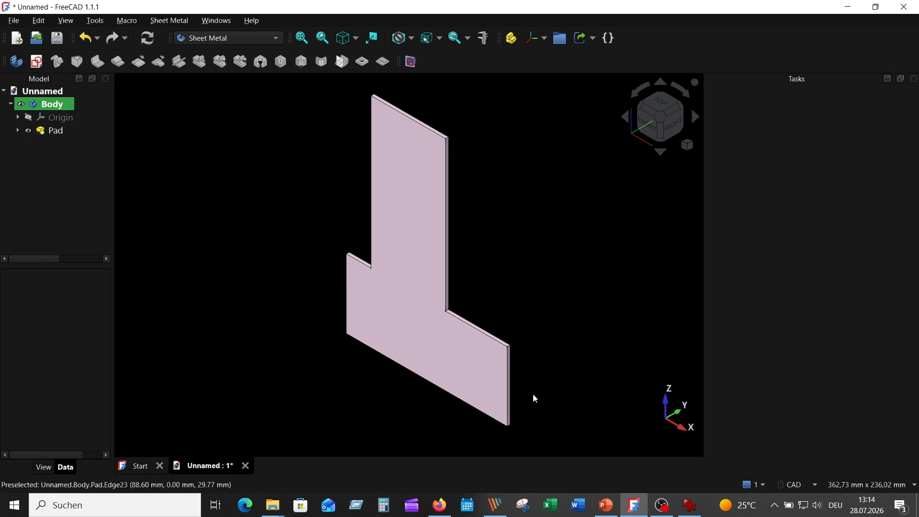
# - Add a 30 mm flange on the lower section's right vertical edge, using Outer Sharp length mode and Material Inside wall position
pyautogui.click(508, 399)
pyautogui.click(98, 62)
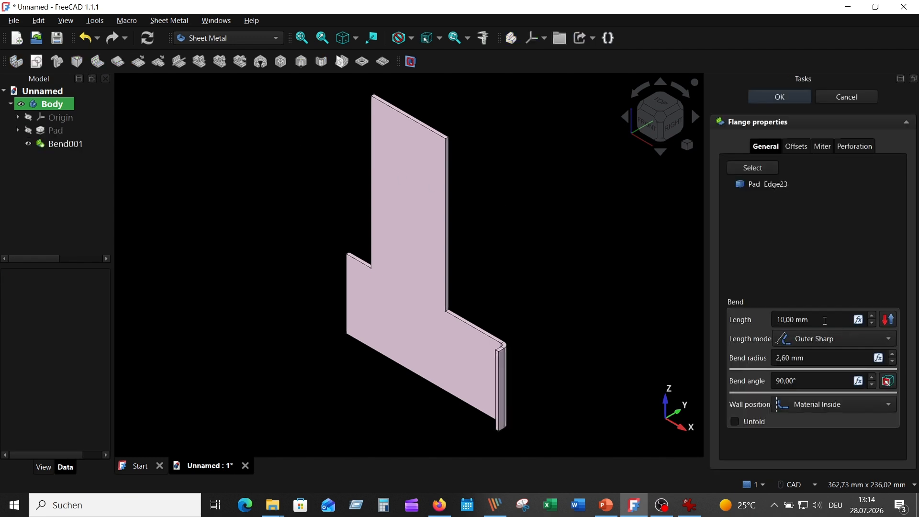
pyautogui.moveTo(825, 321); pyautogui.dragTo(734, 312)
pyautogui.write('30')
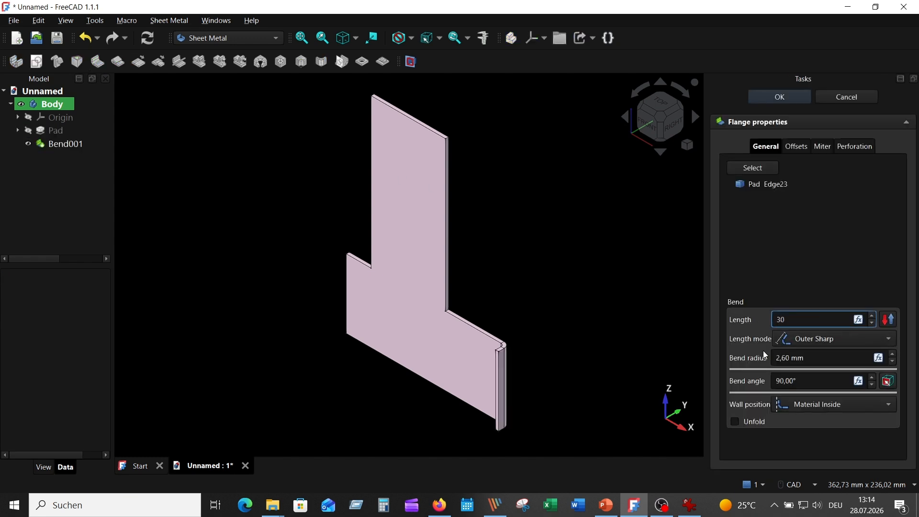
pyautogui.click(819, 340)
pyautogui.click(820, 341)
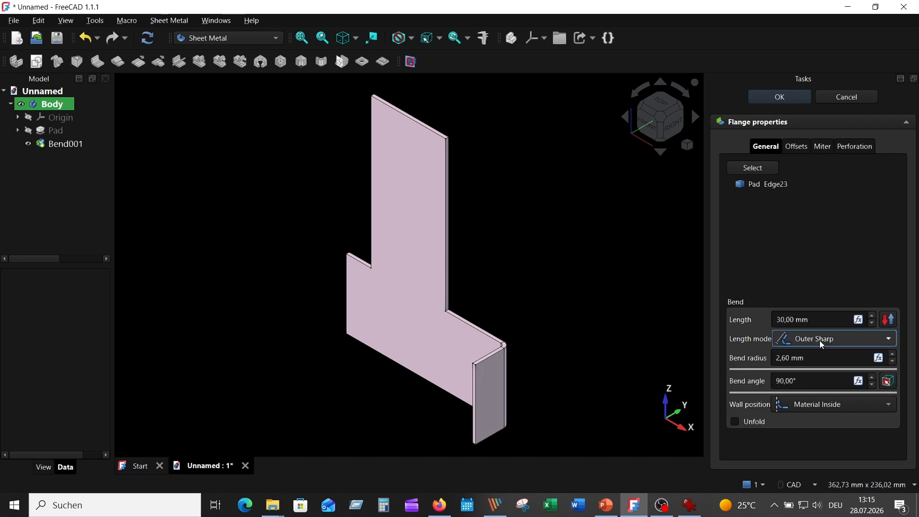
pyautogui.moveTo(809, 359); pyautogui.dragTo(717, 356)
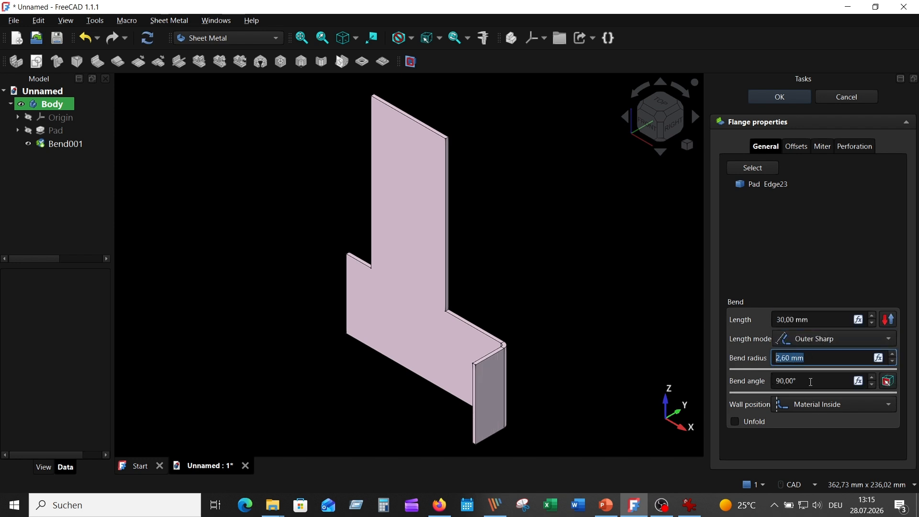
pyautogui.click(803, 406)
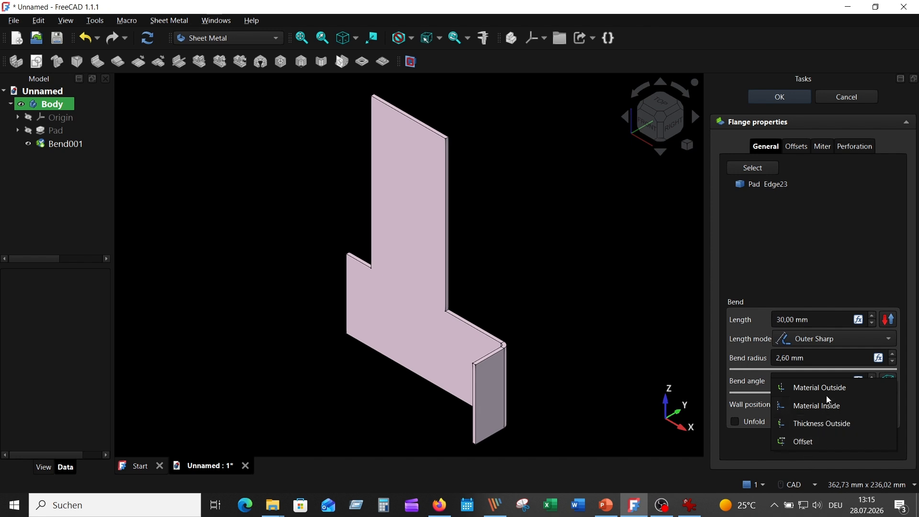
pyautogui.click(816, 407)
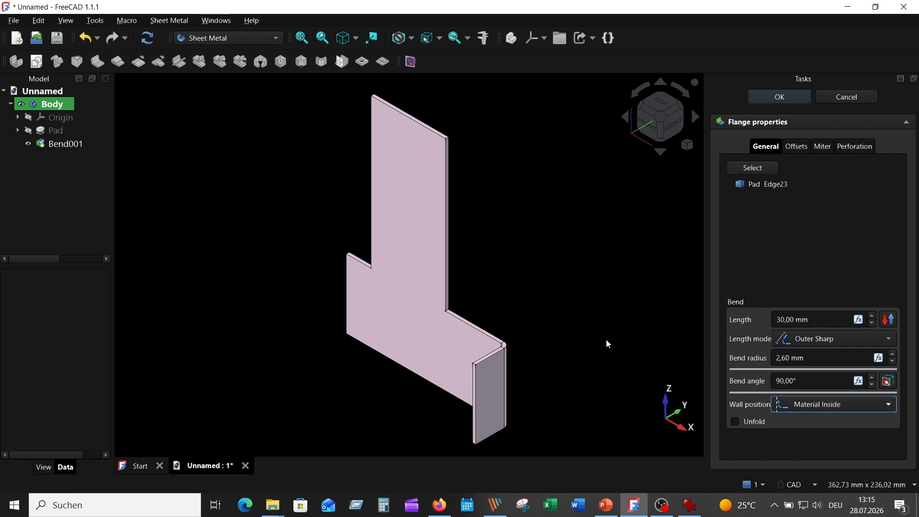
pyautogui.click(789, 97)
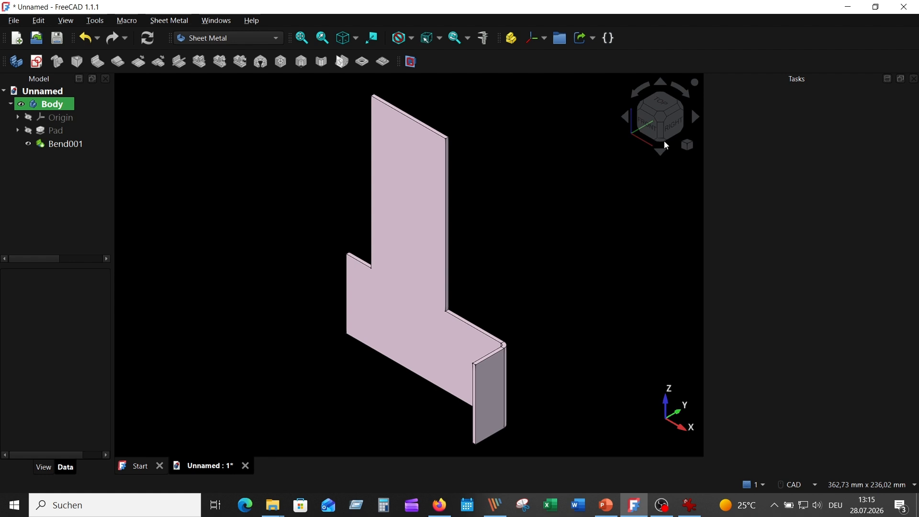
# - Measure the overall width between the flange's outer face and the plate's opposite end face, and clear the measurement
pyautogui.click(495, 402)
pyautogui.moveTo(550, 359); pyautogui.dragTo(386, 381, button='middle')
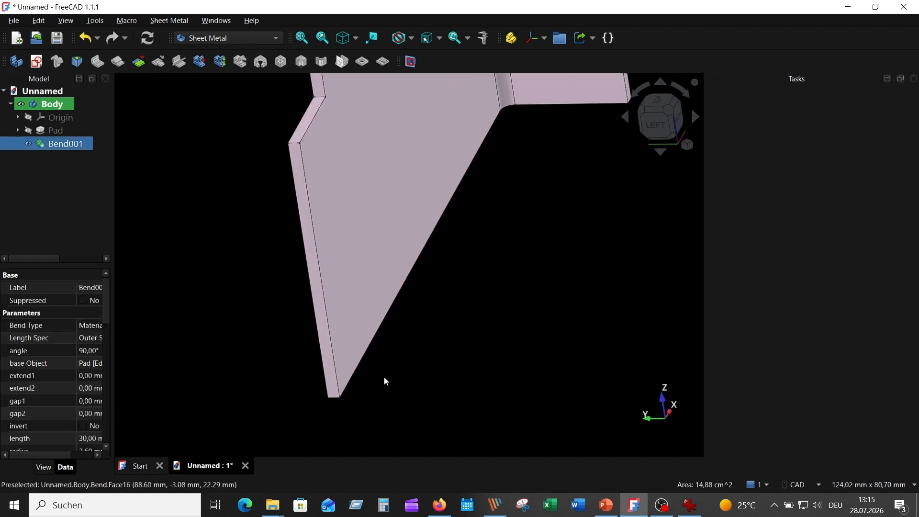
pyautogui.keyDown('ctrl'); pyautogui.click(325, 360); pyautogui.keyUp('ctrl')
pyautogui.click(483, 38)
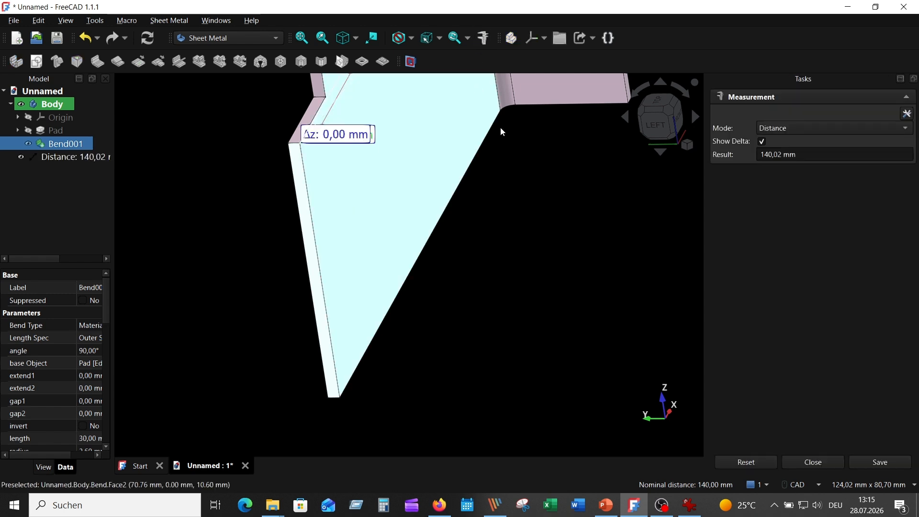
pyautogui.scroll(-8, 531, 261)
pyautogui.moveTo(581, 322); pyautogui.dragTo(602, 265, button='middle')
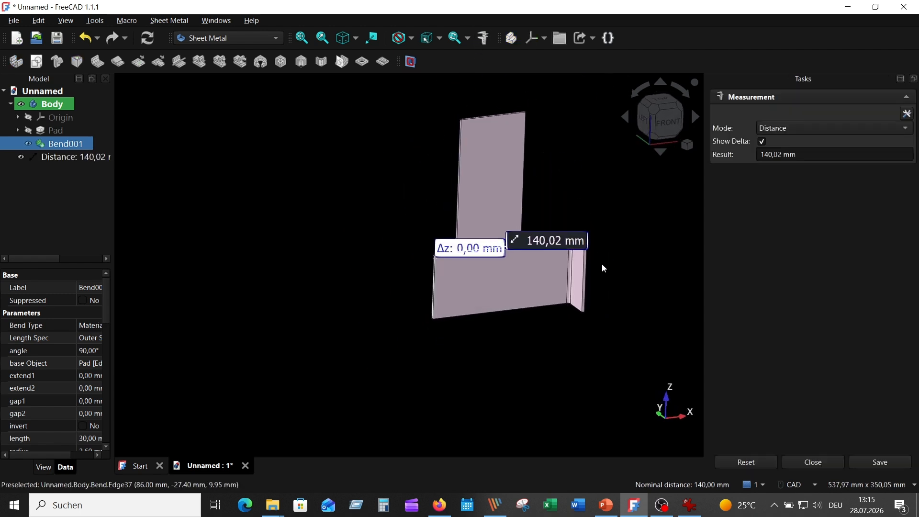
pyautogui.moveTo(563, 240); pyautogui.dragTo(562, 170)
pyautogui.moveTo(669, 424)
pyautogui.mouseDown(button='middle')
pyautogui.moveTo(700, 416)
pyautogui.moveTo(685, 420)
pyautogui.mouseUp(button='middle')
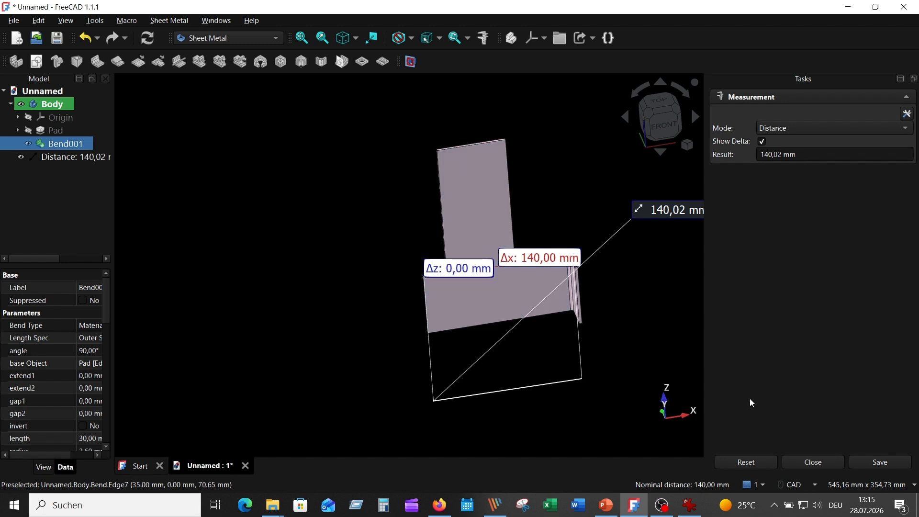
pyautogui.click(748, 463)
# - Measure the flange depth from the base plate's rear face to the flange's free end face, and close the measurement
pyautogui.moveTo(691, 376); pyautogui.dragTo(633, 352, button='middle')
pyautogui.click(817, 127)
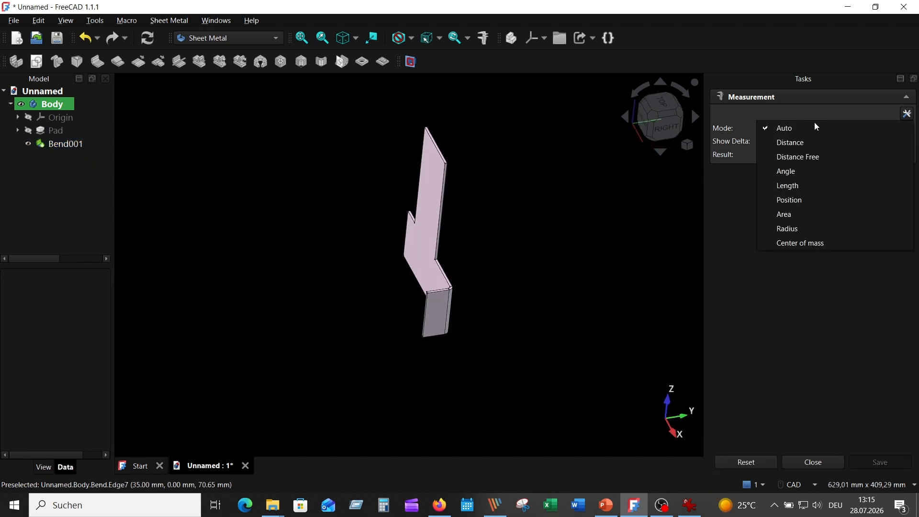
pyautogui.click(789, 142)
pyautogui.moveTo(693, 203); pyautogui.dragTo(485, 321, button='middle')
pyautogui.click(383, 285)
pyautogui.moveTo(421, 293); pyautogui.dragTo(403, 363, button='middle')
pyautogui.scroll(8, 526, 302)
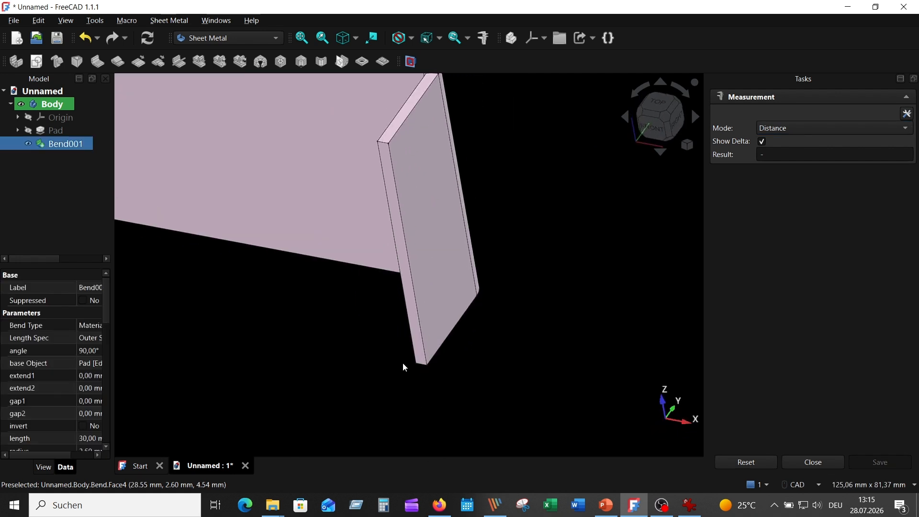
pyautogui.click(422, 354)
pyautogui.scroll(-3, 582, 329)
pyautogui.moveTo(583, 334); pyautogui.dragTo(522, 259, button='middle')
pyautogui.moveTo(510, 246); pyautogui.dragTo(520, 139)
pyautogui.moveTo(455, 257); pyautogui.dragTo(487, 320, button='middle')
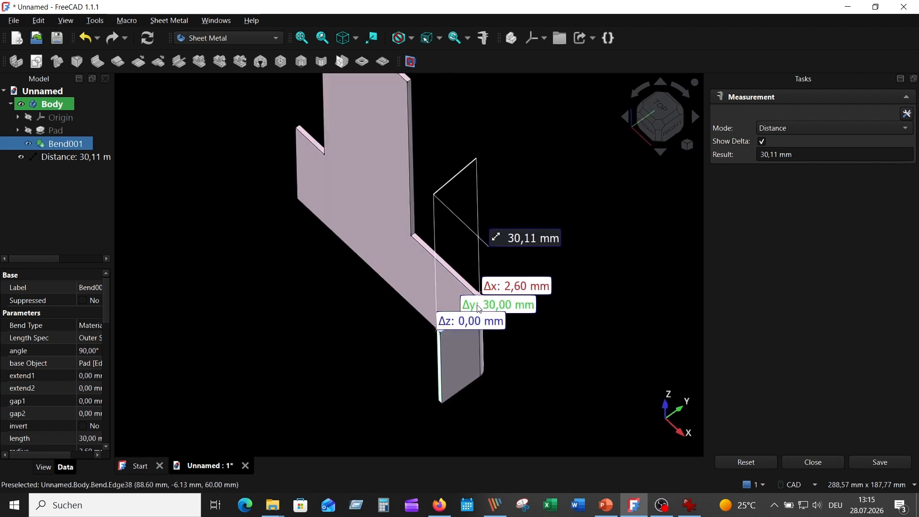
pyautogui.click(746, 462)
pyautogui.click(813, 462)
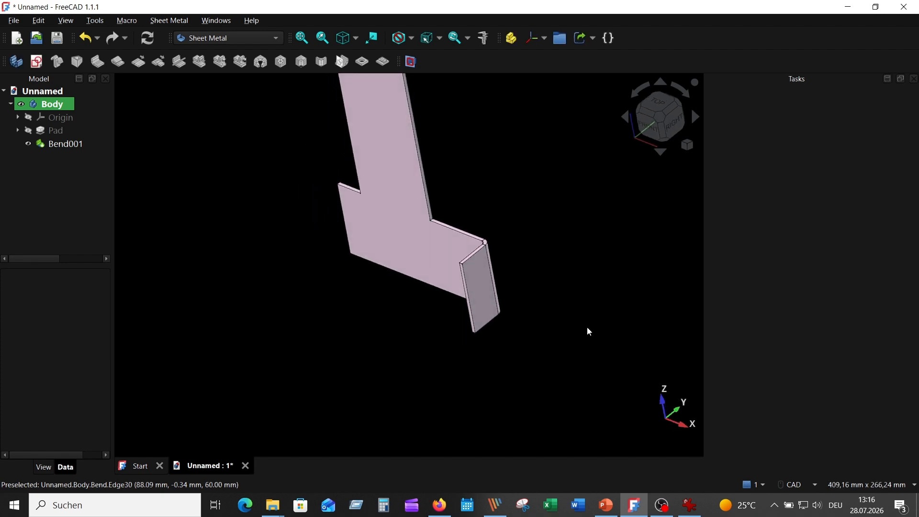
# - Add a 100 mm flange on the upper section's vertical edge opposite the small flange, with Material Outside wall position
pyautogui.click(338, 36)
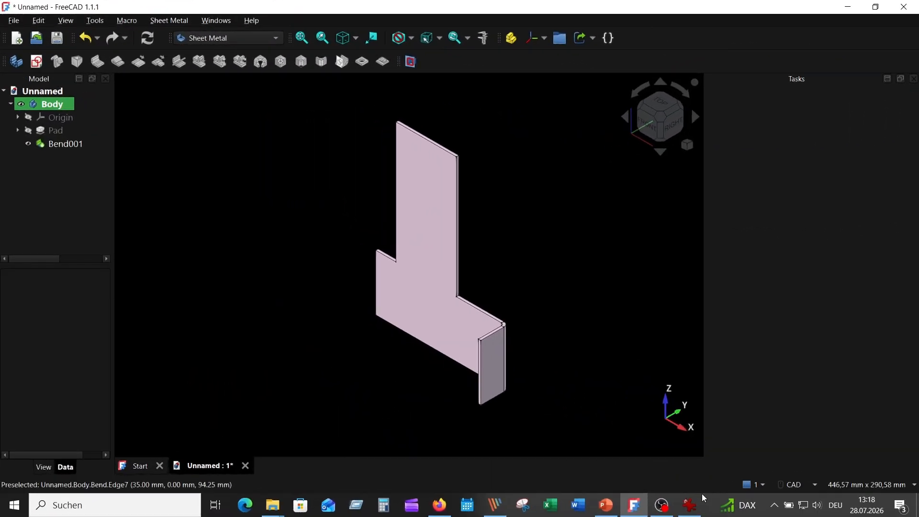
pyautogui.click(692, 506)
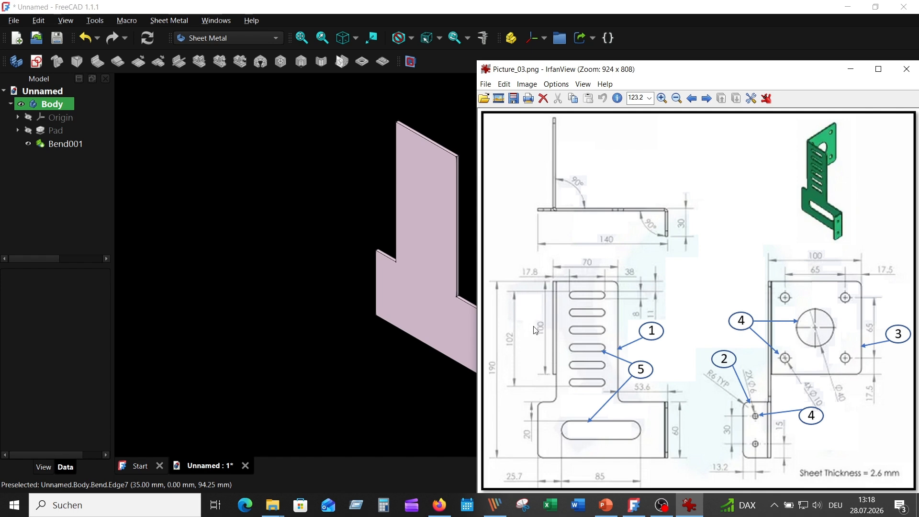
pyautogui.click(257, 171)
pyautogui.moveTo(257, 171); pyautogui.dragTo(524, 235, button='middle')
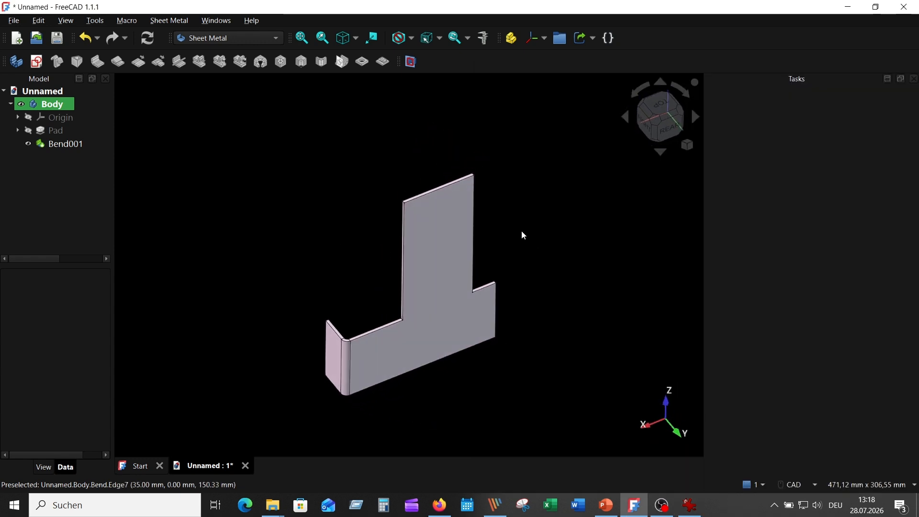
pyautogui.click(472, 218)
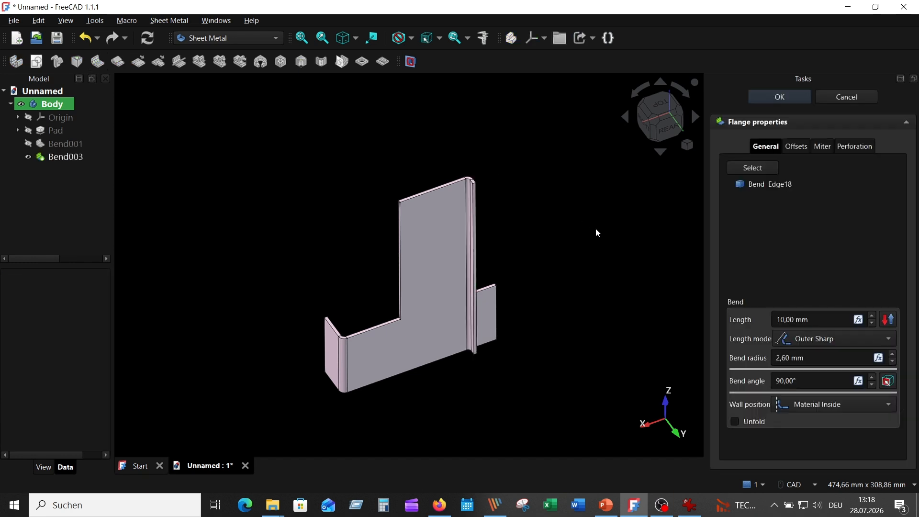
pyautogui.moveTo(617, 239); pyautogui.dragTo(633, 231, button='middle')
pyautogui.tripleClick(813, 319)
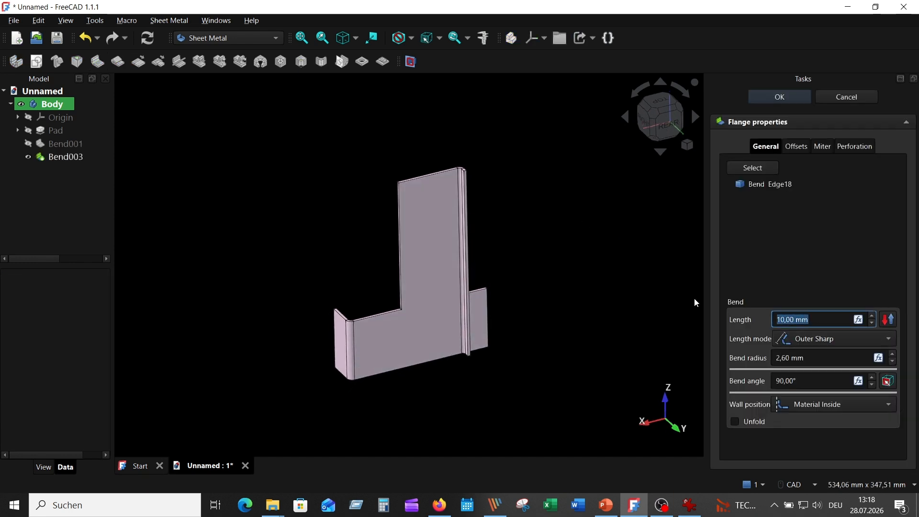
pyautogui.write('100')
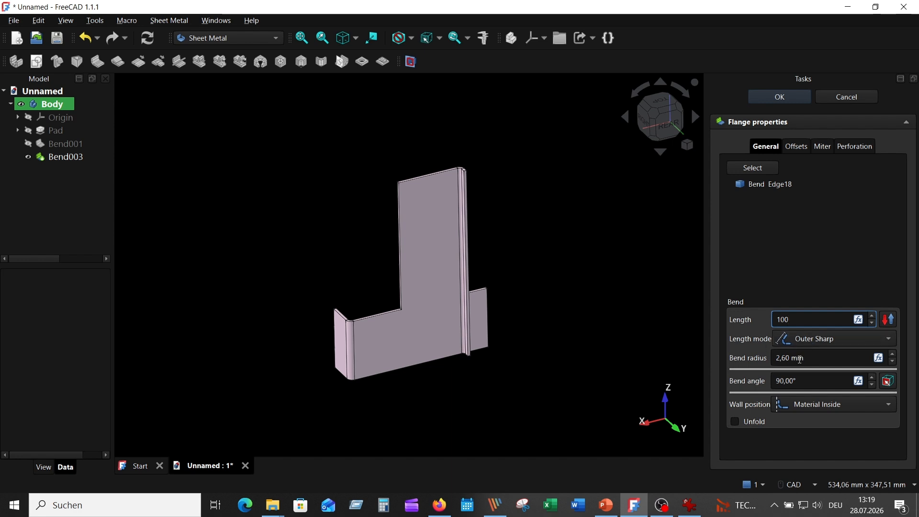
pyautogui.click(822, 406)
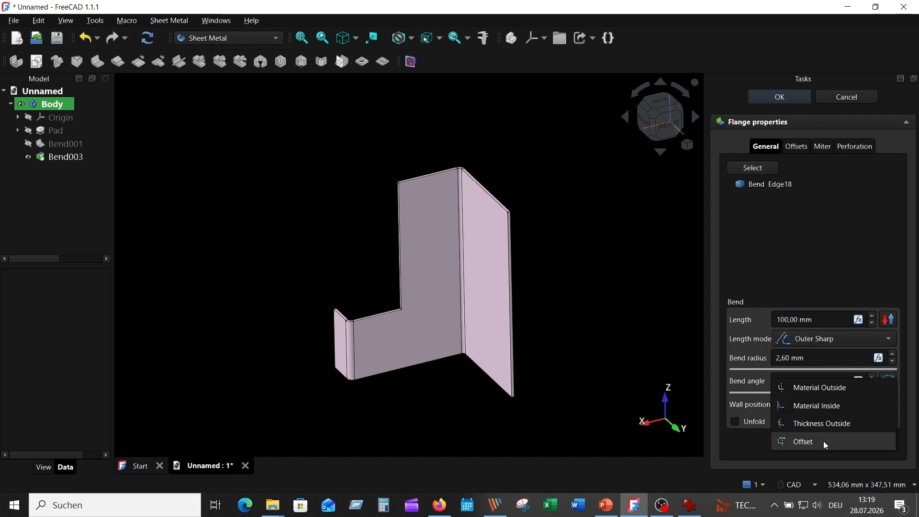
pyautogui.click(804, 389)
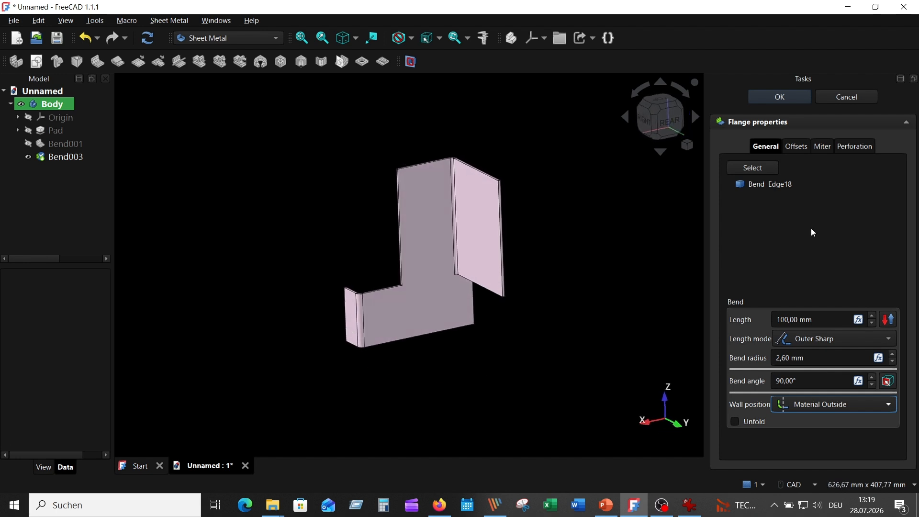
# - Check the reference drawing, set the large flange's Gap A side offset to 30 mm, and finish the flange
pyautogui.click(797, 146)
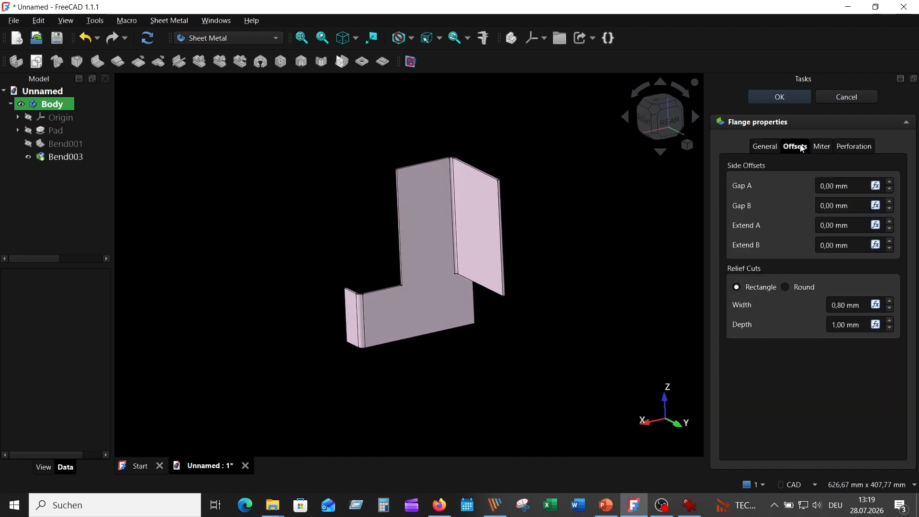
pyautogui.click(689, 505)
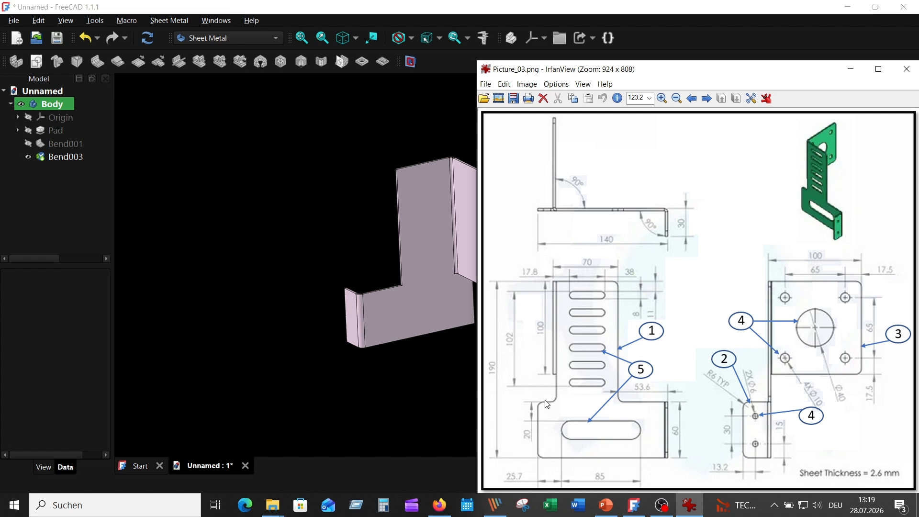
pyautogui.click(300, 165)
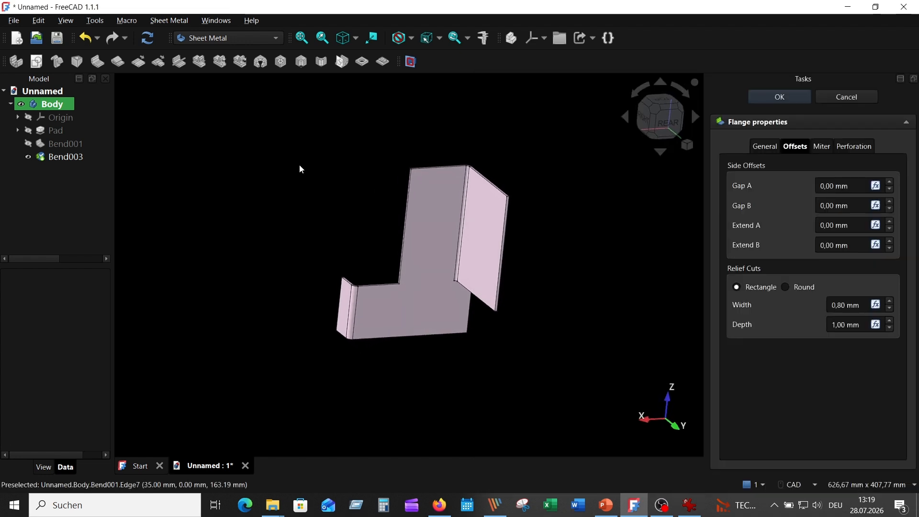
pyautogui.click(822, 186)
pyautogui.write('3')
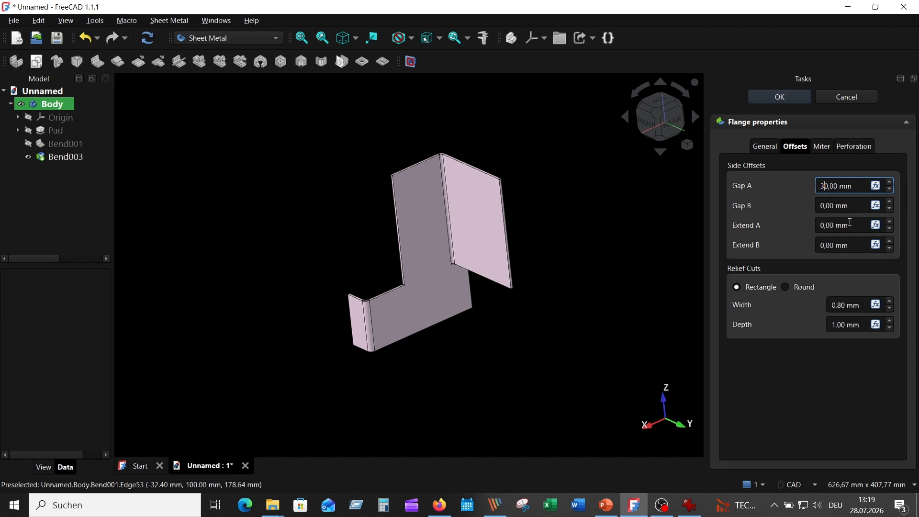
pyautogui.click(854, 206)
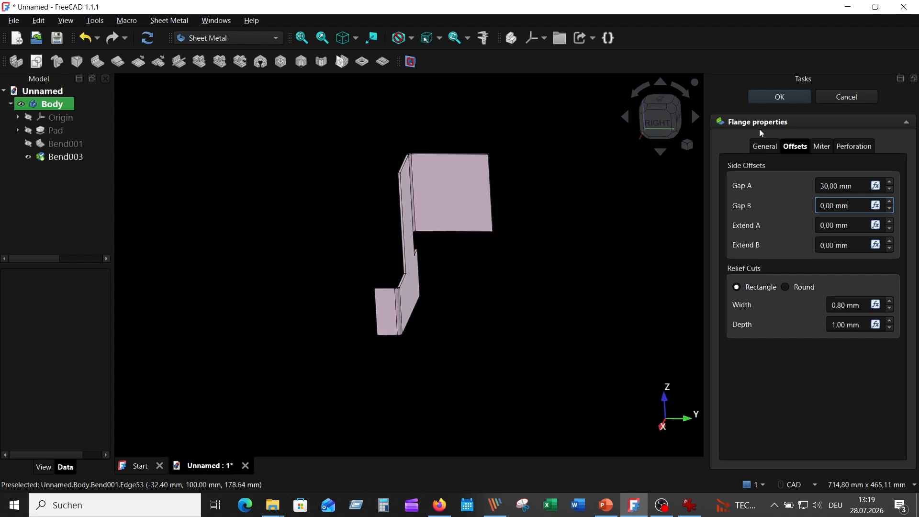
pyautogui.click(766, 101)
# - Measure the width between the upper section's free vertical end face and the large flange's outer face
pyautogui.moveTo(577, 164); pyautogui.dragTo(560, 230, button='middle')
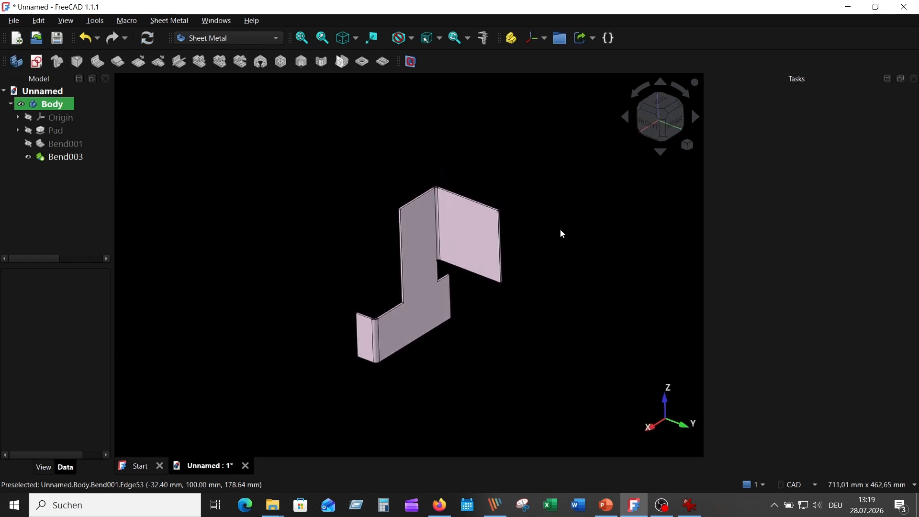
pyautogui.scroll(4, 550, 240)
pyautogui.scroll(-1, 550, 240)
pyautogui.scroll(-1, 490, 238)
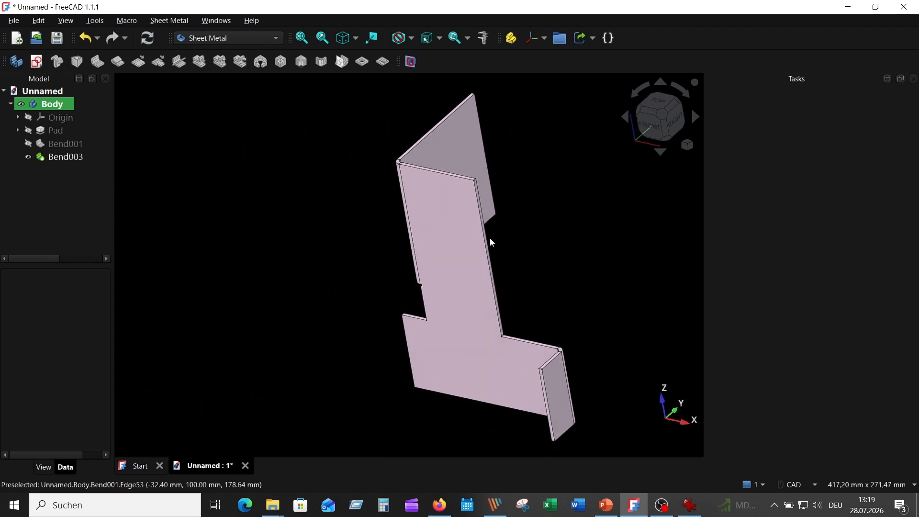
pyautogui.scroll(4, 517, 210)
pyautogui.moveTo(528, 224); pyautogui.dragTo(535, 186, button='middle')
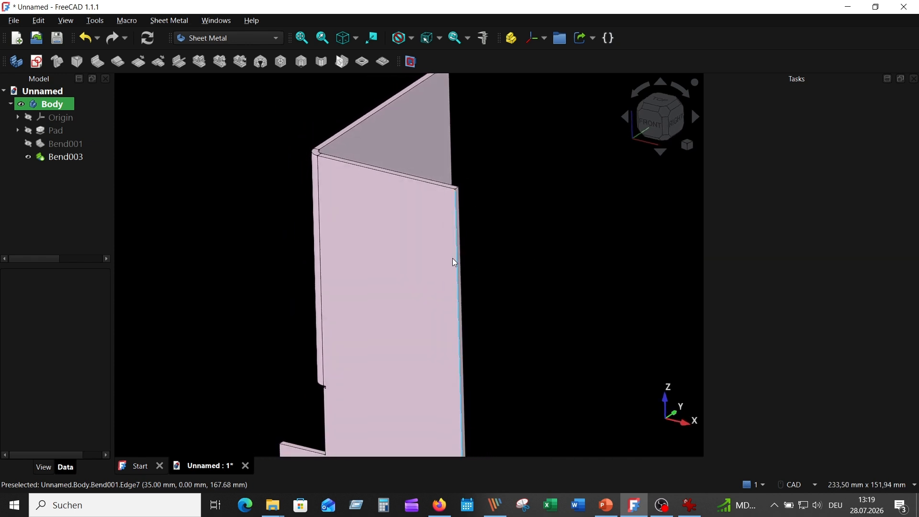
pyautogui.scroll(4, 457, 256)
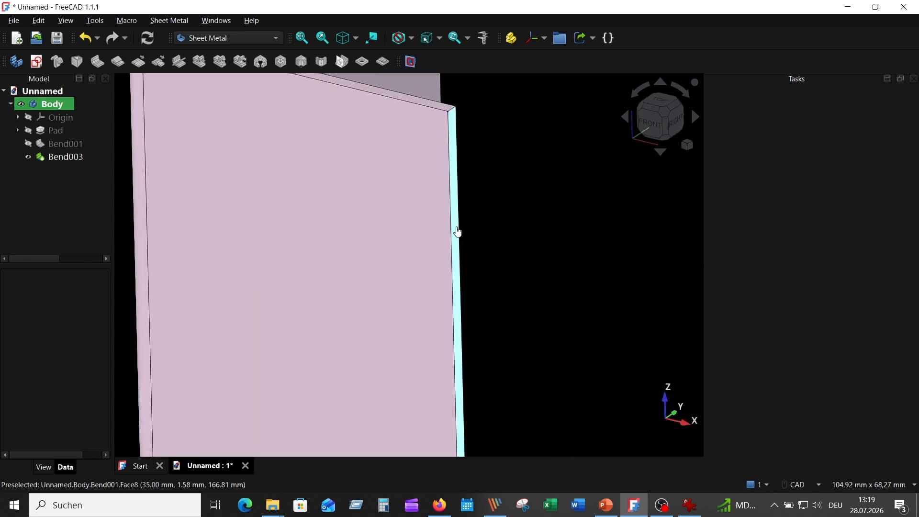
pyautogui.click(457, 234)
pyautogui.scroll(-4, 478, 275)
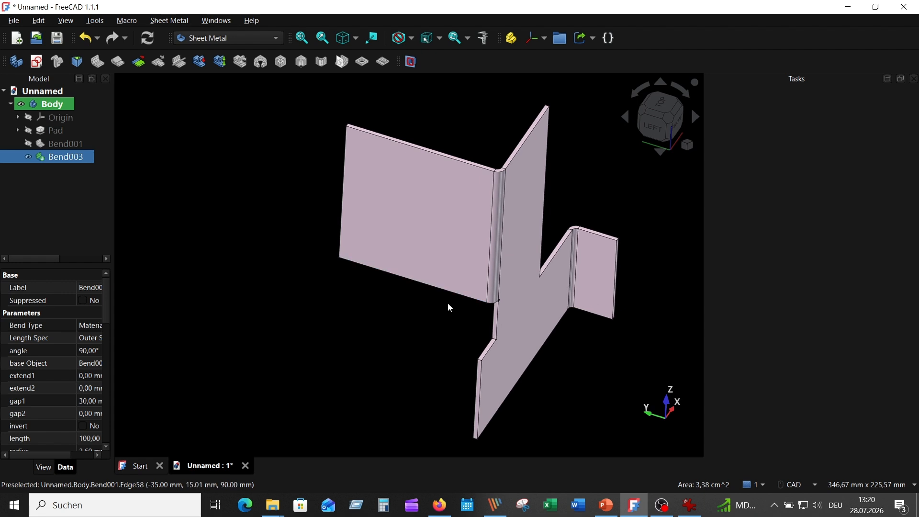
pyautogui.keyDown('ctrl'); pyautogui.click(456, 226); pyautogui.keyUp('ctrl')
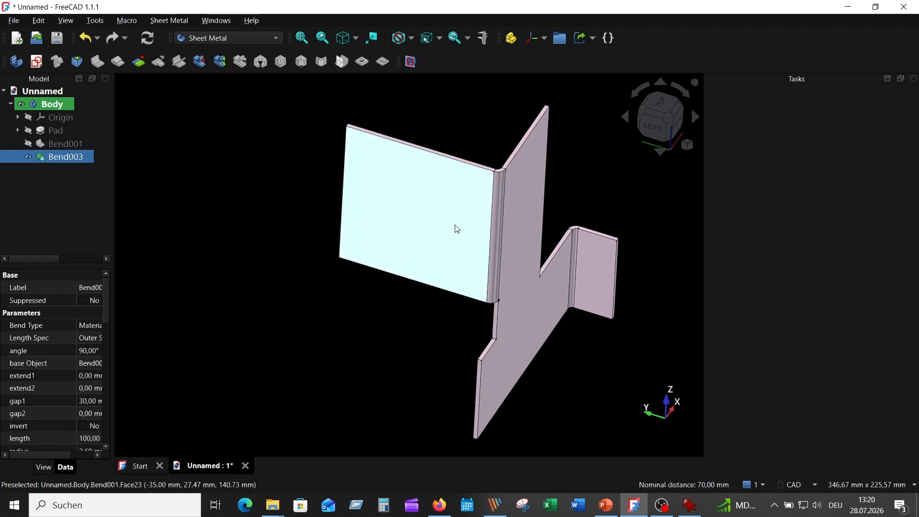
pyautogui.click(483, 38)
pyautogui.moveTo(649, 348); pyautogui.dragTo(603, 447, button='middle')
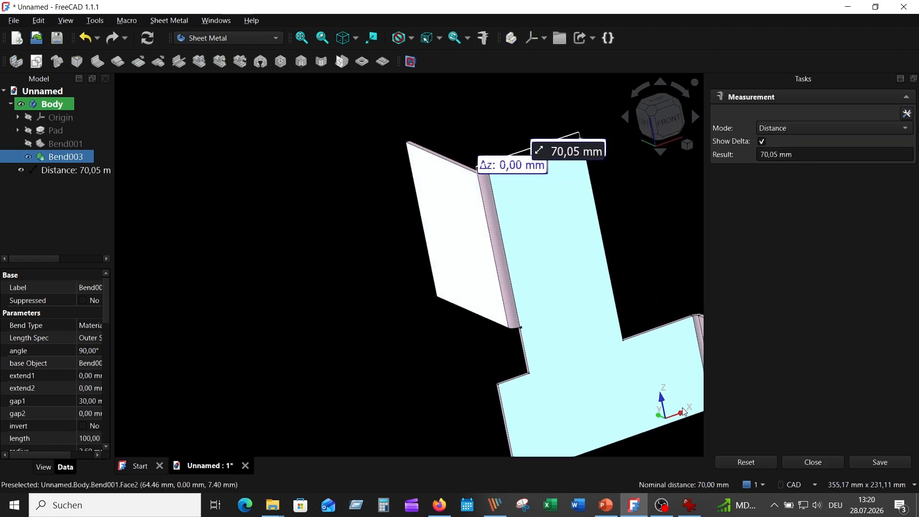
pyautogui.moveTo(594, 335); pyautogui.dragTo(619, 197, button='middle')
pyautogui.moveTo(593, 134)
pyautogui.mouseDown(button='middle')
pyautogui.moveTo(604, 207)
pyautogui.moveTo(636, 210)
pyautogui.moveTo(597, 217)
pyautogui.moveTo(592, 145)
pyautogui.mouseUp(button='middle')
pyautogui.scroll(5, 636, 211)
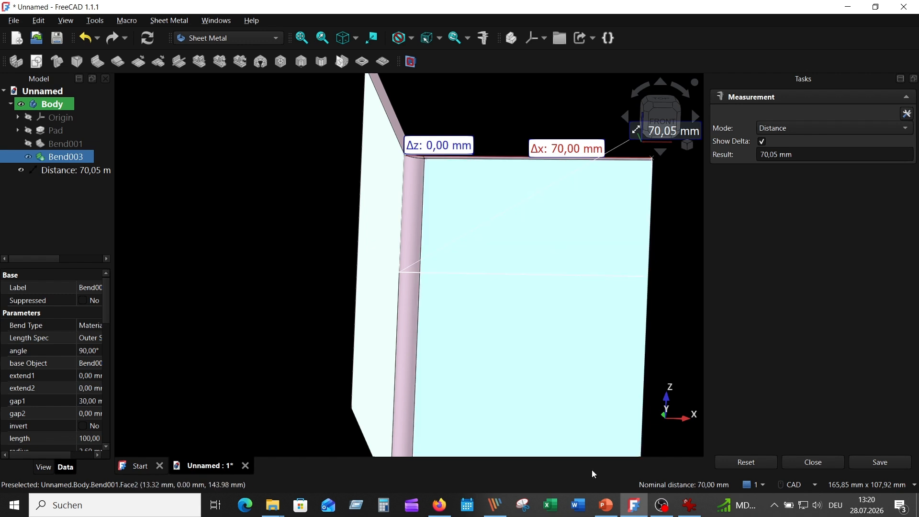
# - Compare the measured upper width with the reference drawing, and clear and close the measurement
pyautogui.click(689, 505)
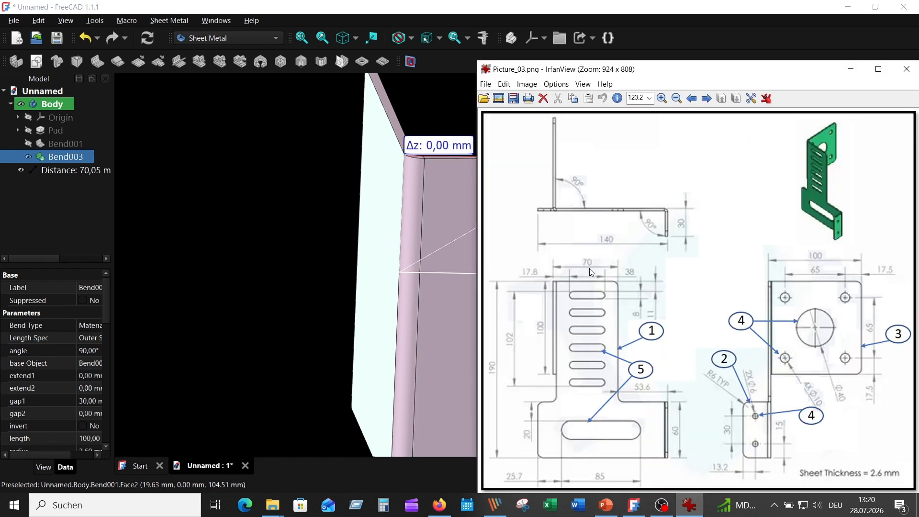
pyautogui.click(310, 257)
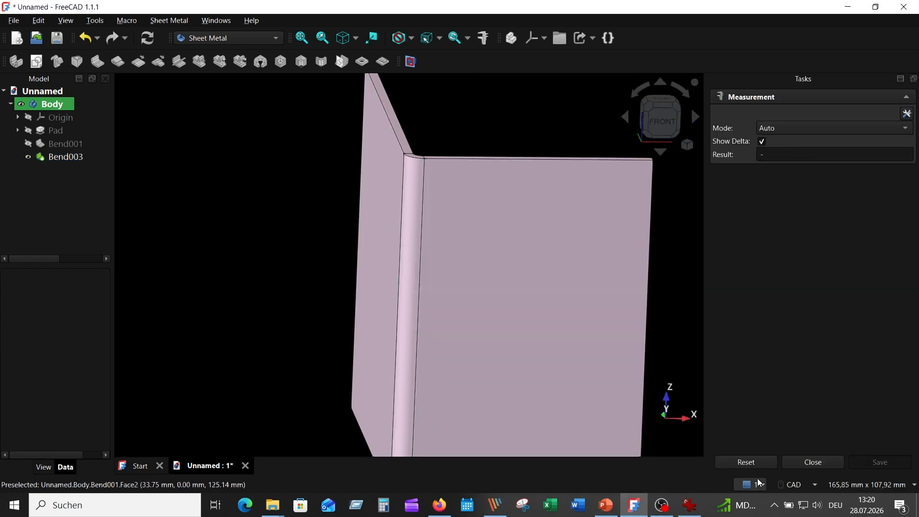
pyautogui.click(823, 462)
pyautogui.press('0')
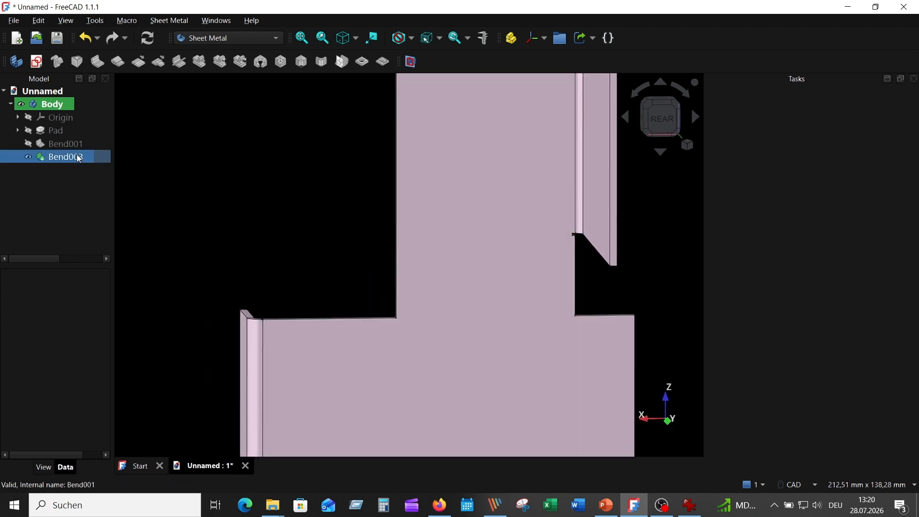
# - Edit the large flange and set its relief cut width and depth to 0 mm
pyautogui.click(77, 155)
pyautogui.rightClick(76, 154)
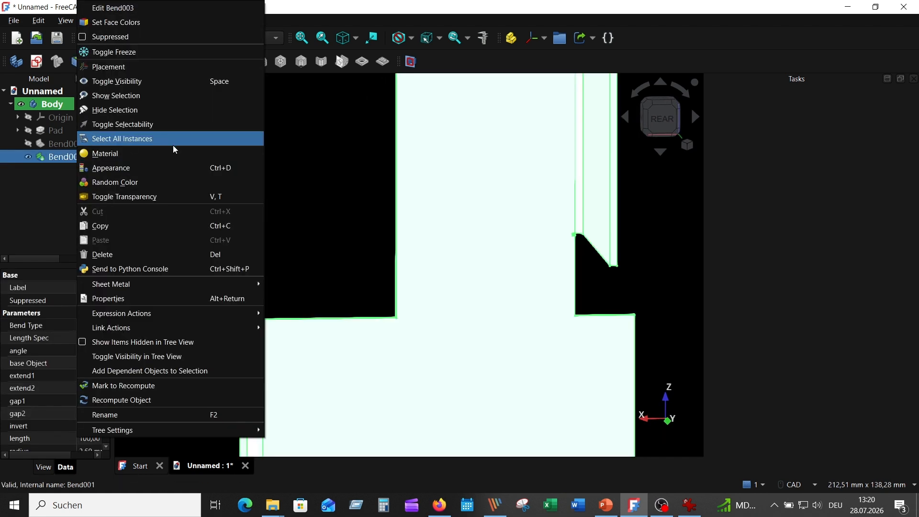
pyautogui.click(184, 8)
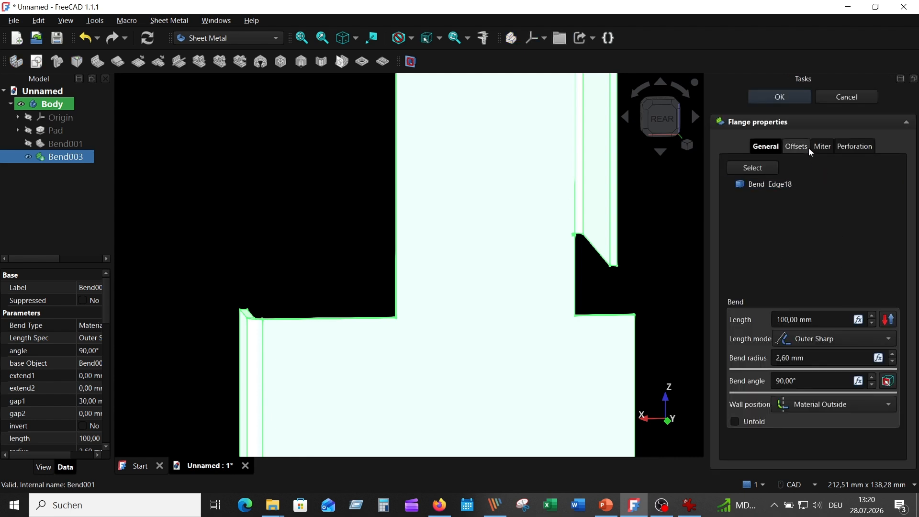
pyautogui.click(797, 148)
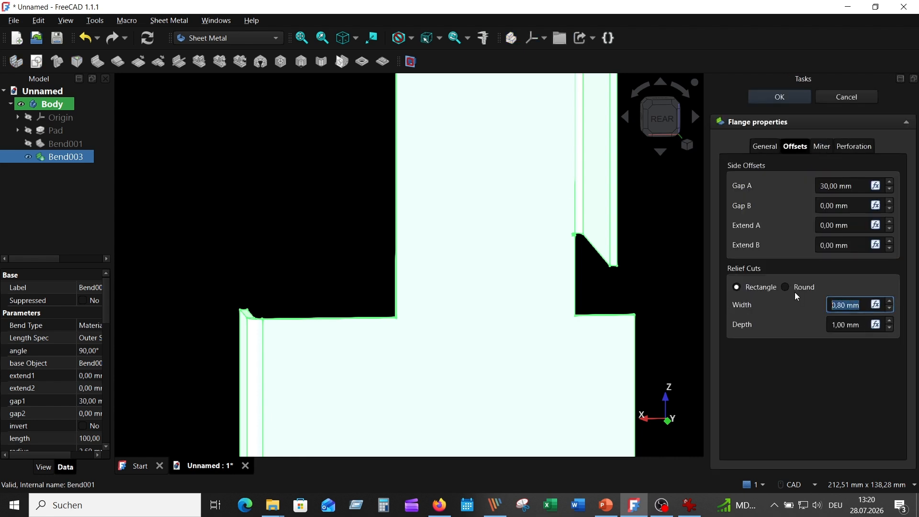
pyautogui.write('0')
pyautogui.press('Tab')
pyautogui.write('0')
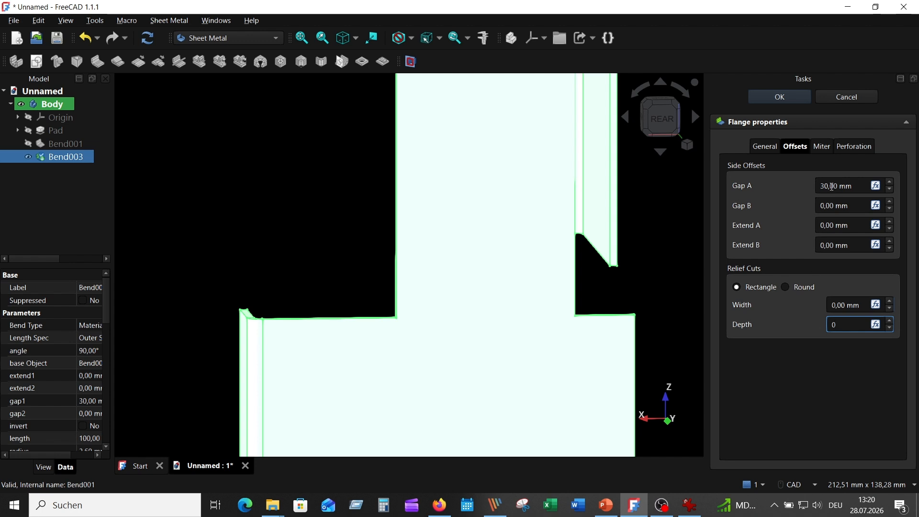
pyautogui.click(773, 99)
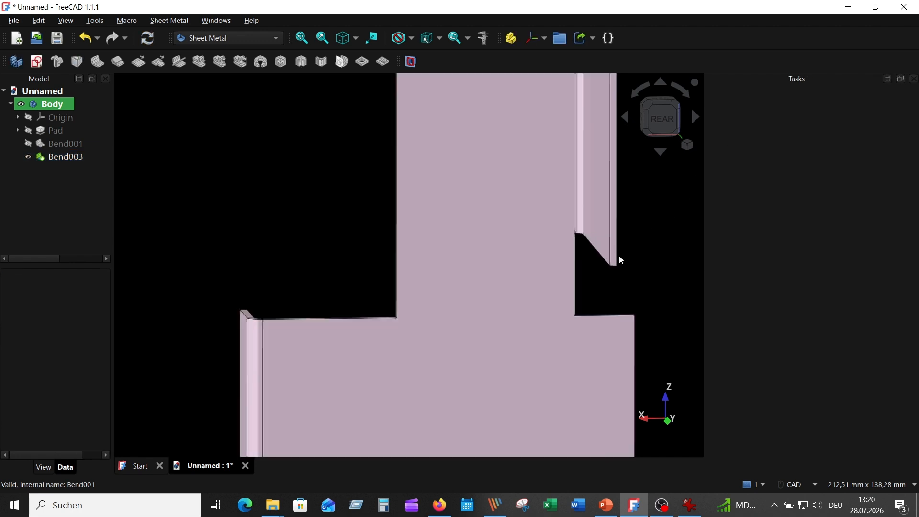
# - Check the reference drawing and start a new sketch on the large flange's flat face
pyautogui.moveTo(325, 227); pyautogui.dragTo(343, 180, button='middle')
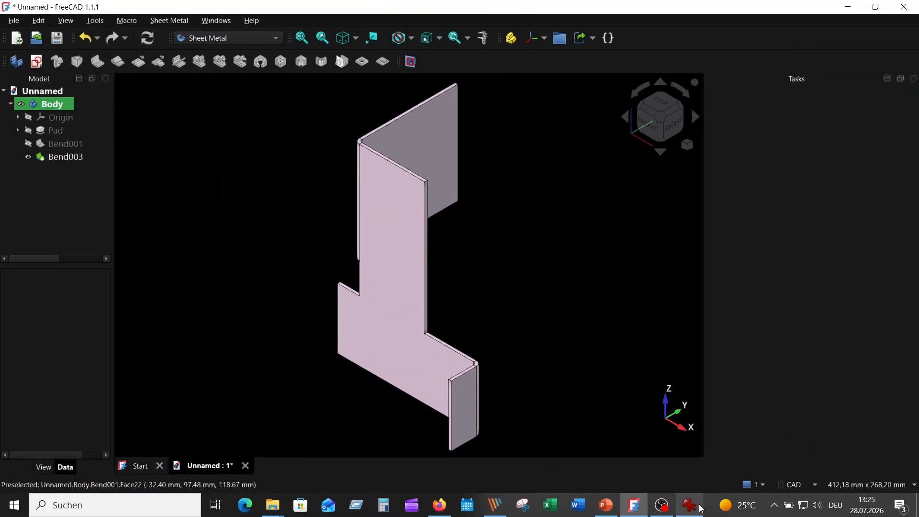
pyautogui.click(689, 505)
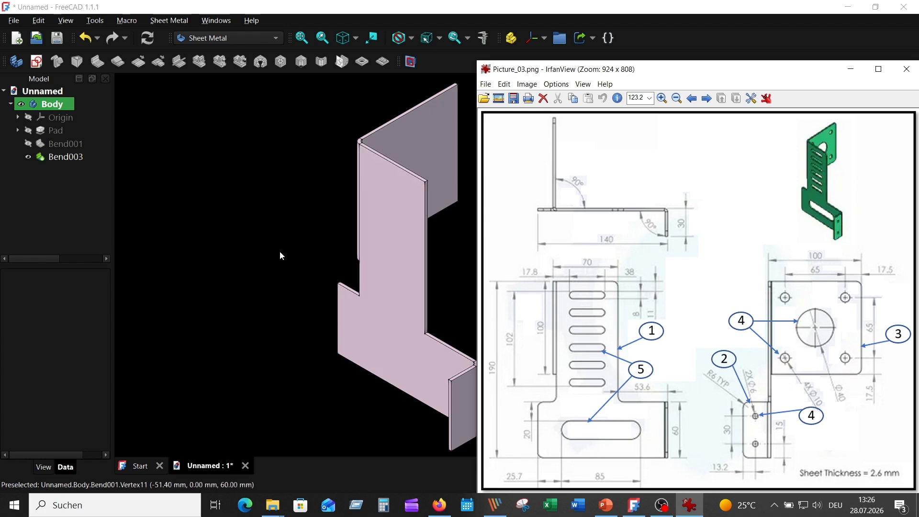
pyautogui.click(272, 203)
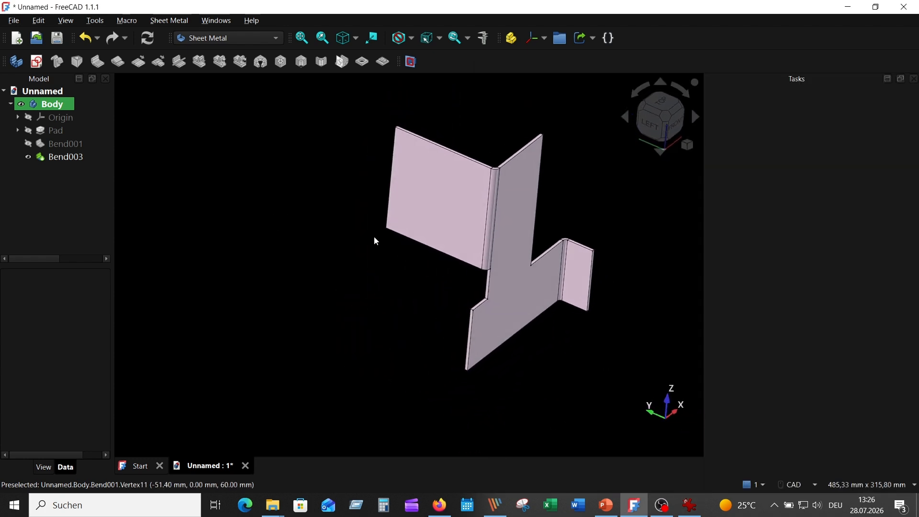
pyautogui.click(400, 232)
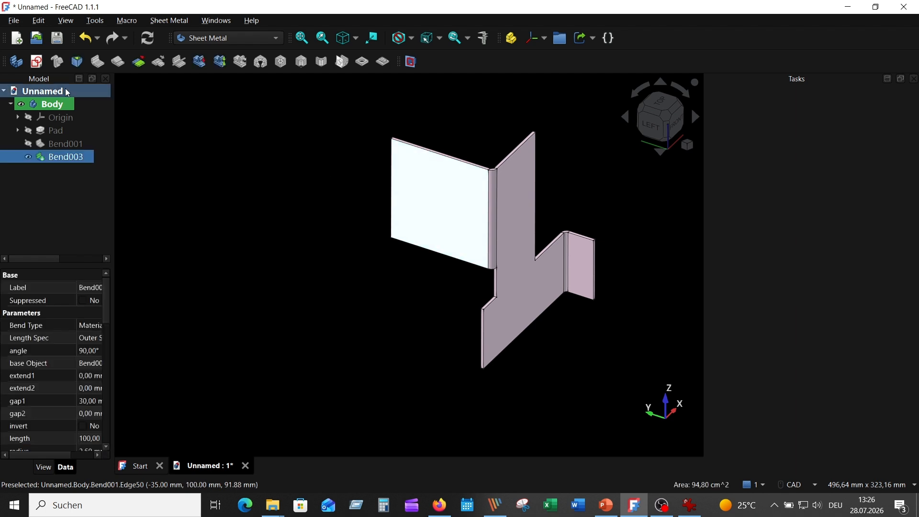
pyautogui.click(40, 60)
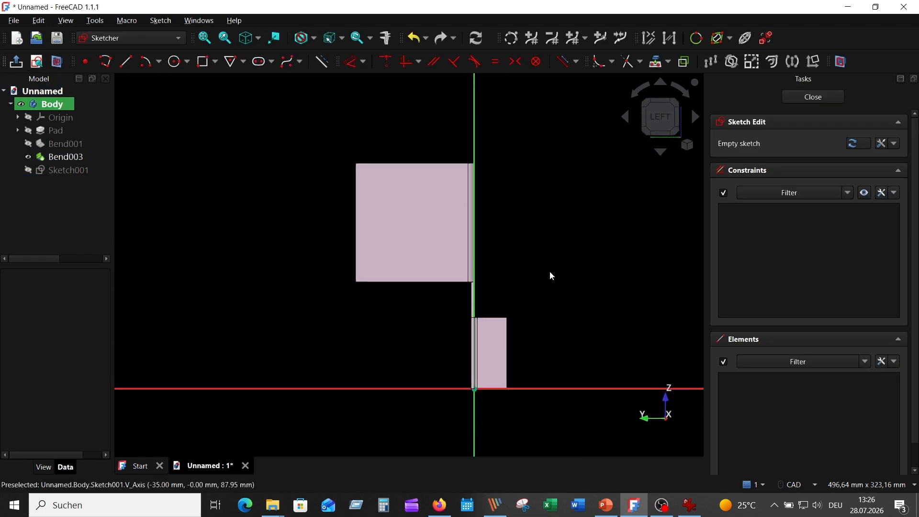
# - Project the large flange's upper, free vertical and lower edges into the sketch as external geometry
pyautogui.click(659, 61)
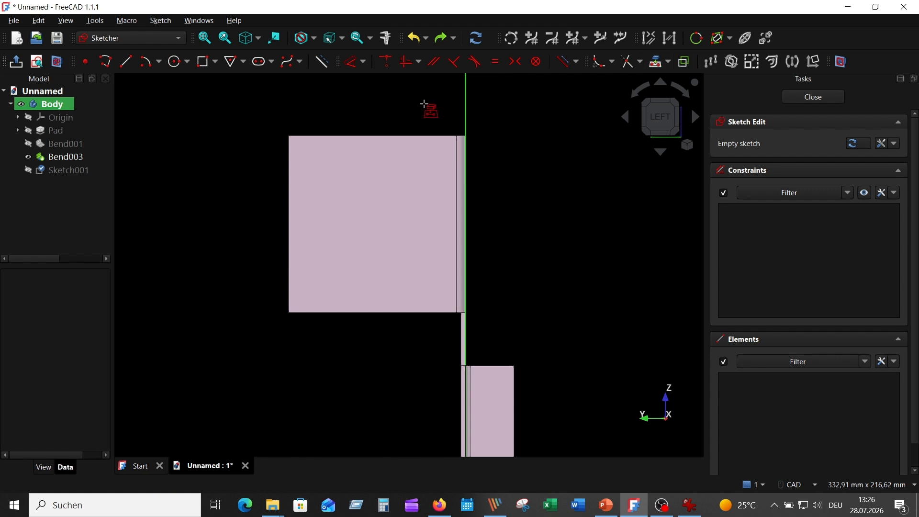
pyautogui.click(386, 134)
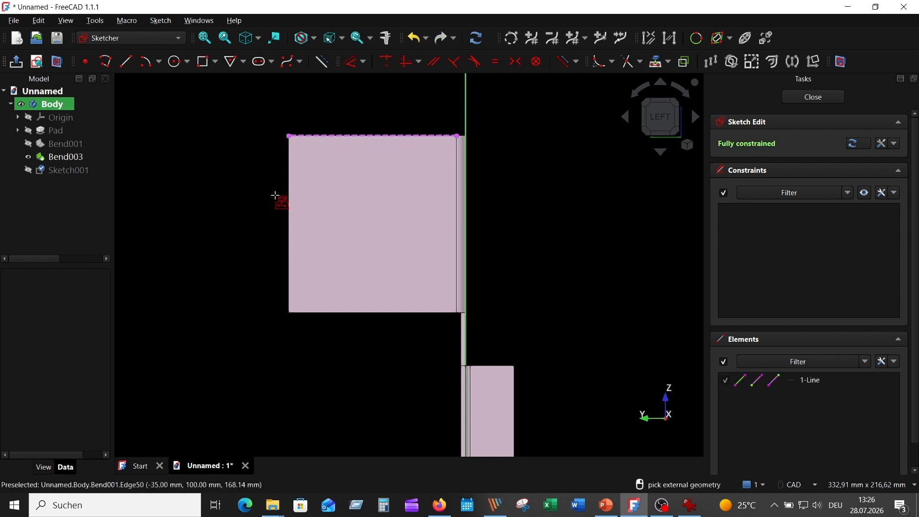
pyautogui.click(288, 193)
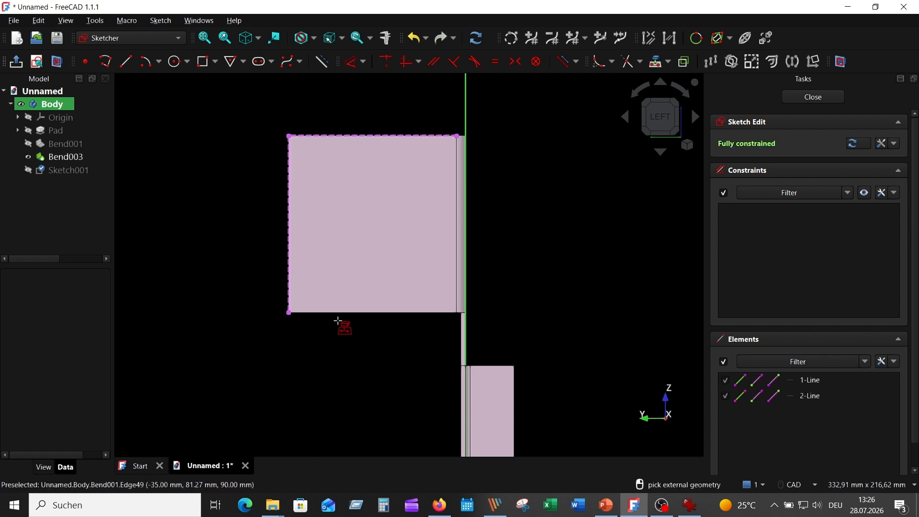
pyautogui.click(337, 312)
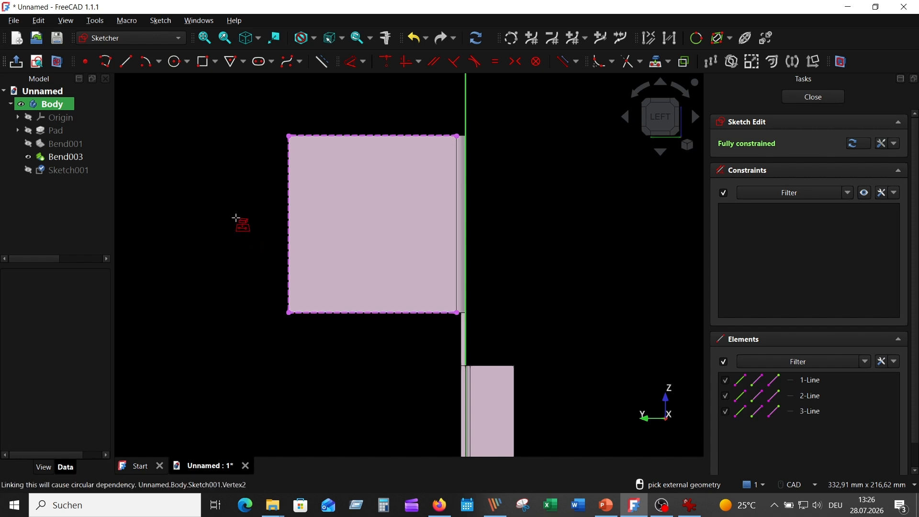
pyautogui.rightClick(235, 217)
# - Sketch a 40 mm diameter circle near the middle of the large flange and place its dimension label outside the flange
pyautogui.click(182, 65)
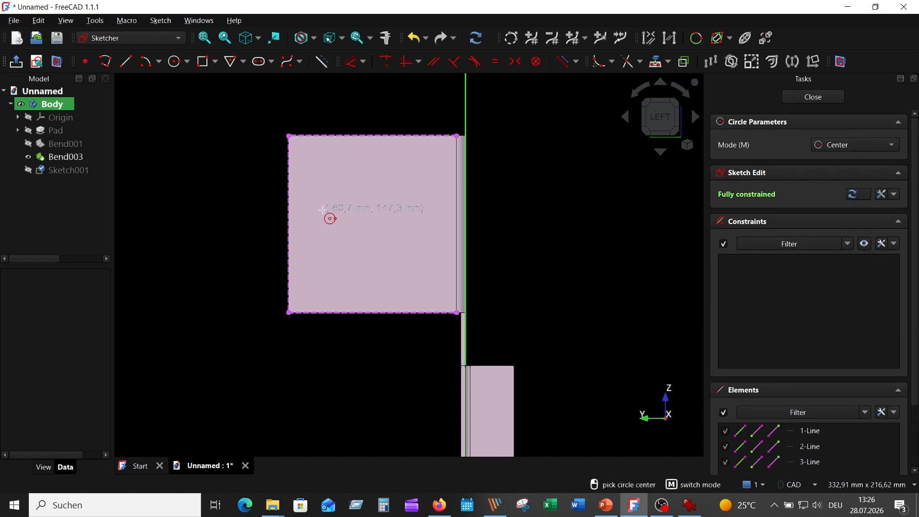
pyautogui.click(362, 219)
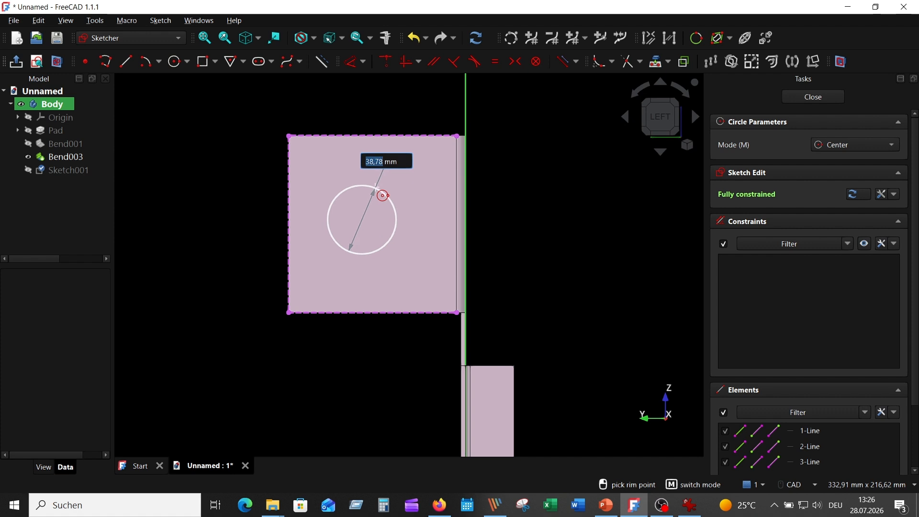
pyautogui.write('40')
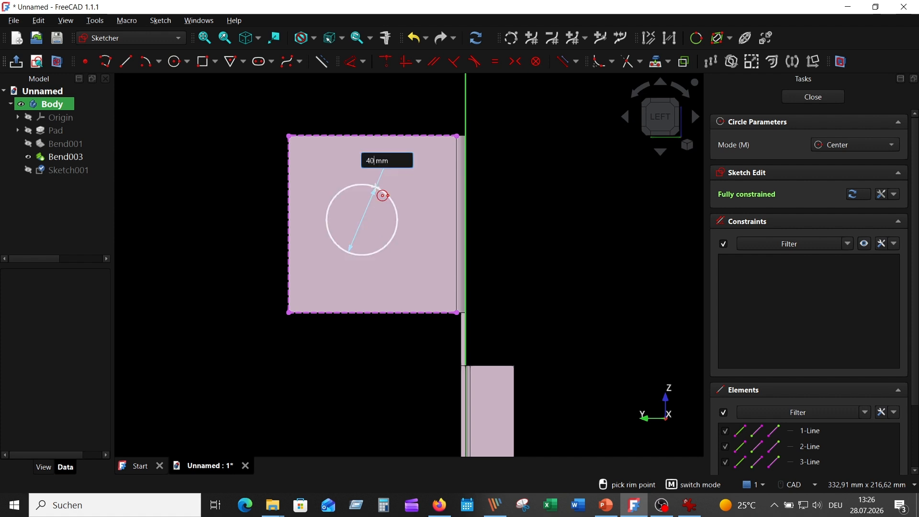
pyautogui.press('Return')
pyautogui.rightClick(508, 227)
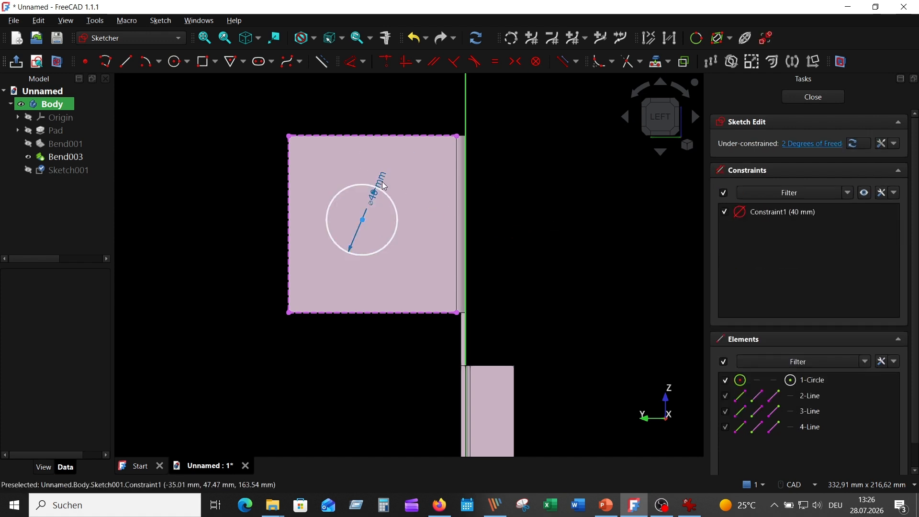
pyautogui.moveTo(375, 191); pyautogui.dragTo(438, 82)
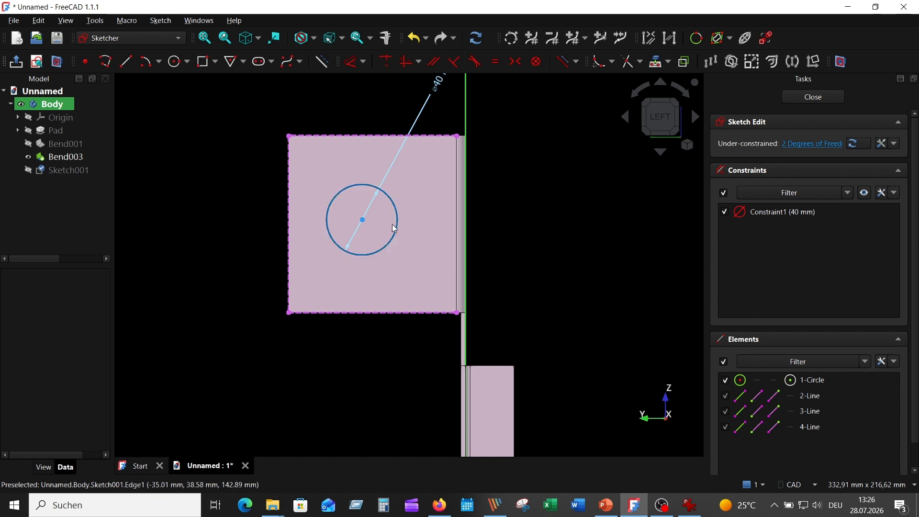
# - Set the horizontal distance between the 40 mm circle's center and the flange's free vertical edge to 50 mm
pyautogui.click(362, 220)
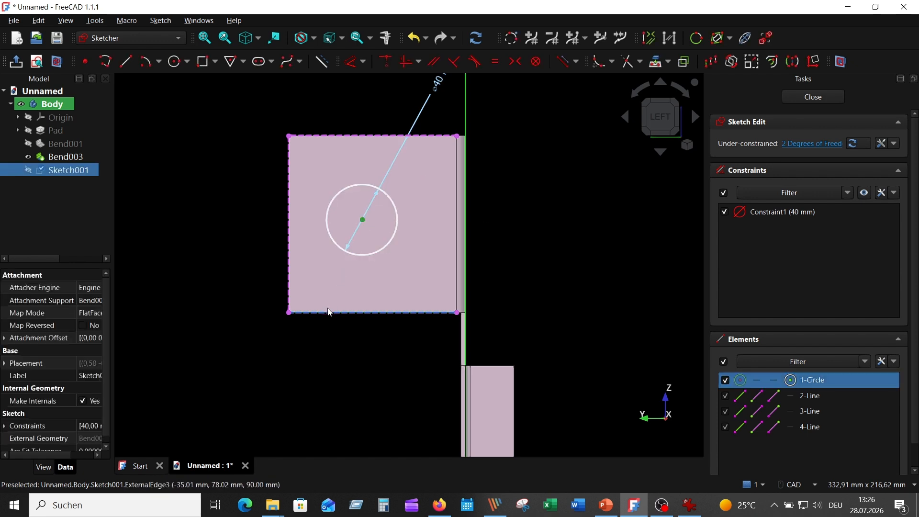
pyautogui.click(289, 221)
pyautogui.press('d')
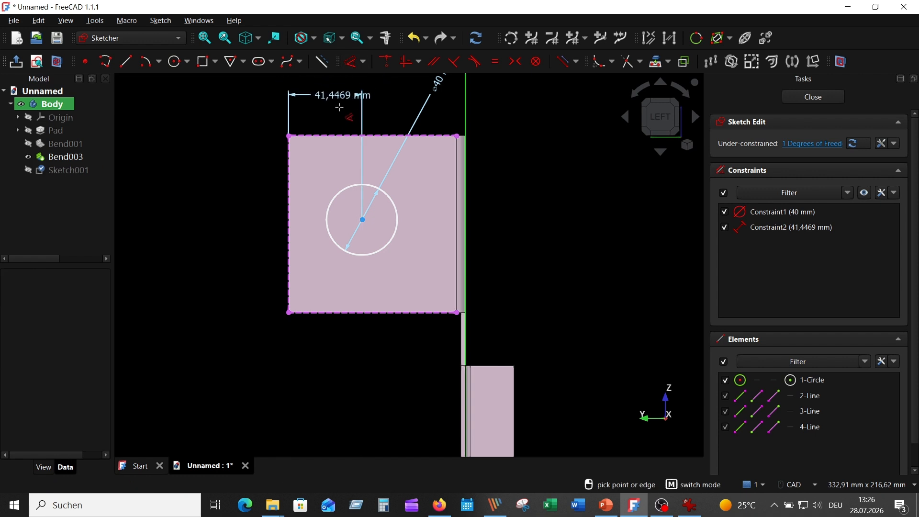
pyautogui.click(339, 108)
pyautogui.write('50')
pyautogui.press('Return')
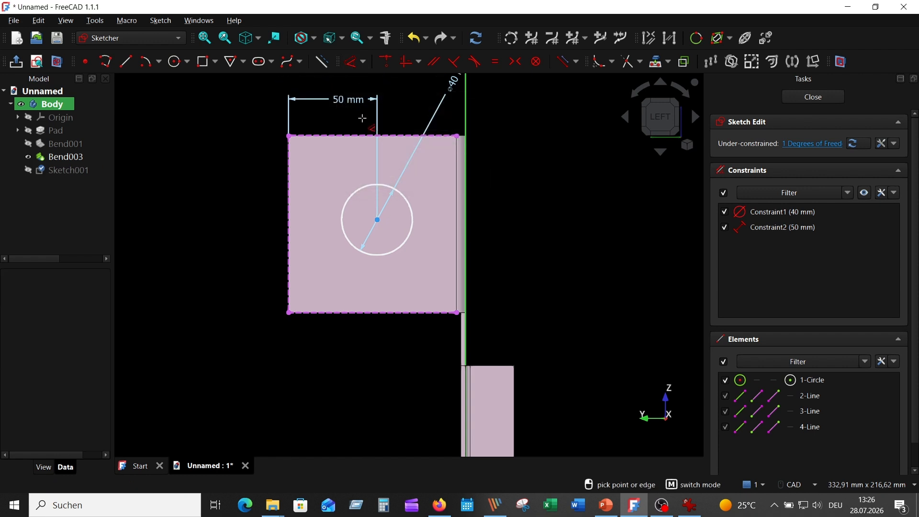
# - Set the vertical distance between the 40 mm circle's center and the flange's upper edge to 50 mm
pyautogui.click(377, 219)
pyautogui.click(380, 137)
pyautogui.click(237, 168)
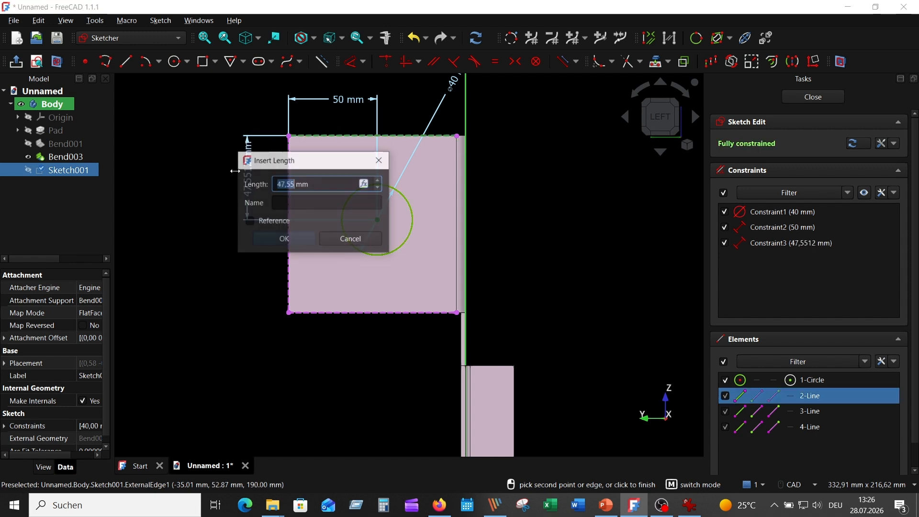
pyautogui.write('50')
pyautogui.press('Return')
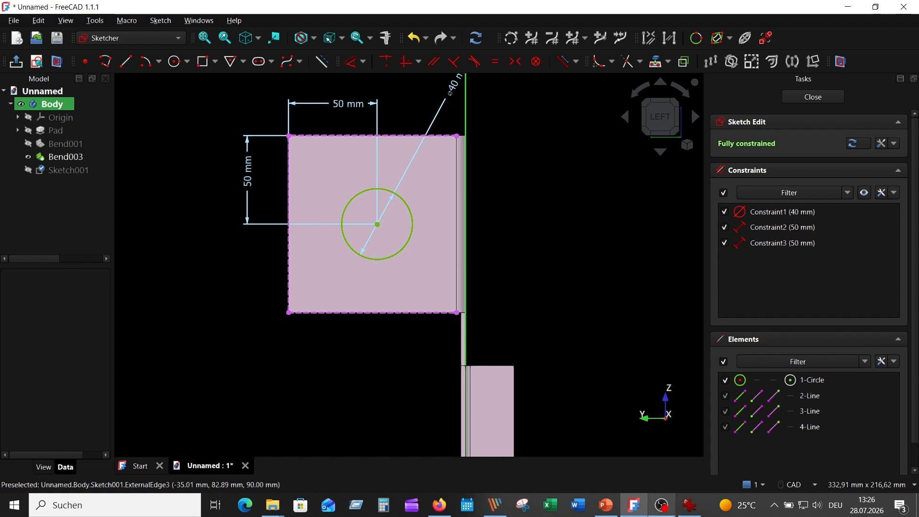
# - Check the reference drawing, sketch a 10 mm diameter circle near the flange's upper free corner, and place its dimension label outside the flange
pyautogui.click(689, 505)
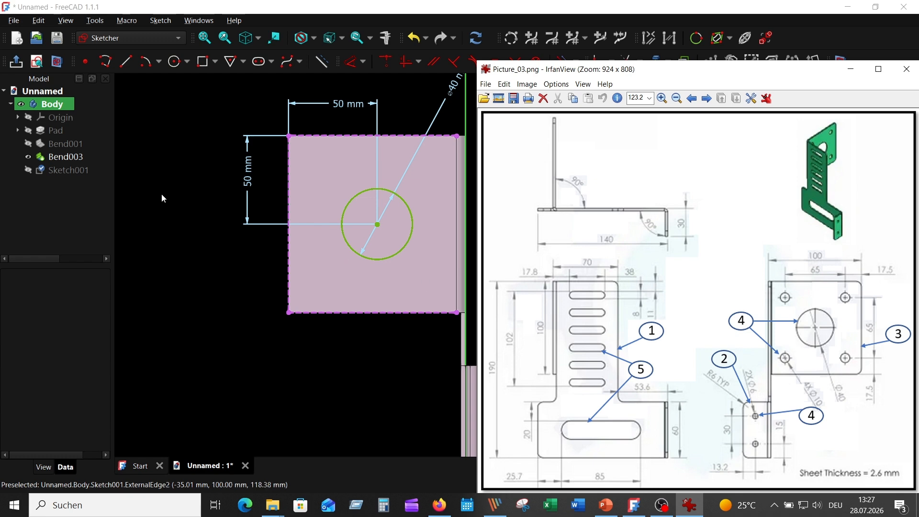
pyautogui.click(175, 61)
pyautogui.click(319, 167)
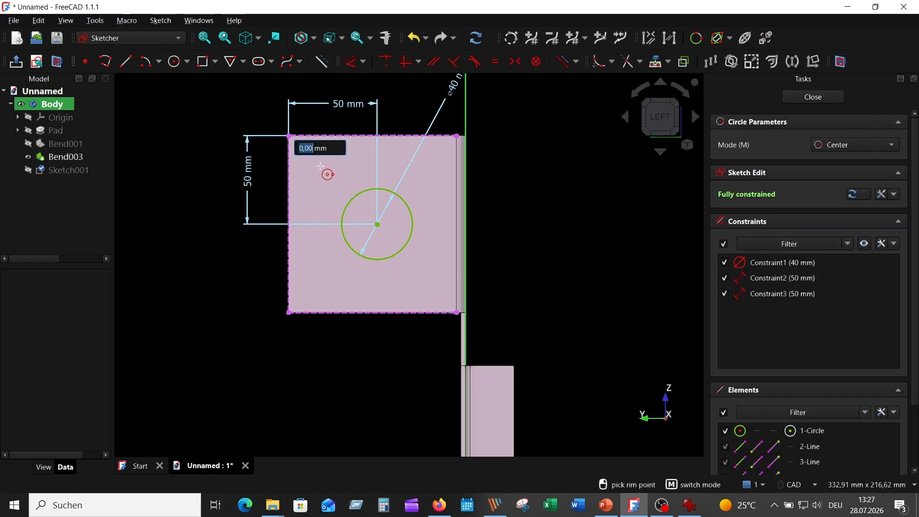
pyautogui.write('10')
pyautogui.press('Return')
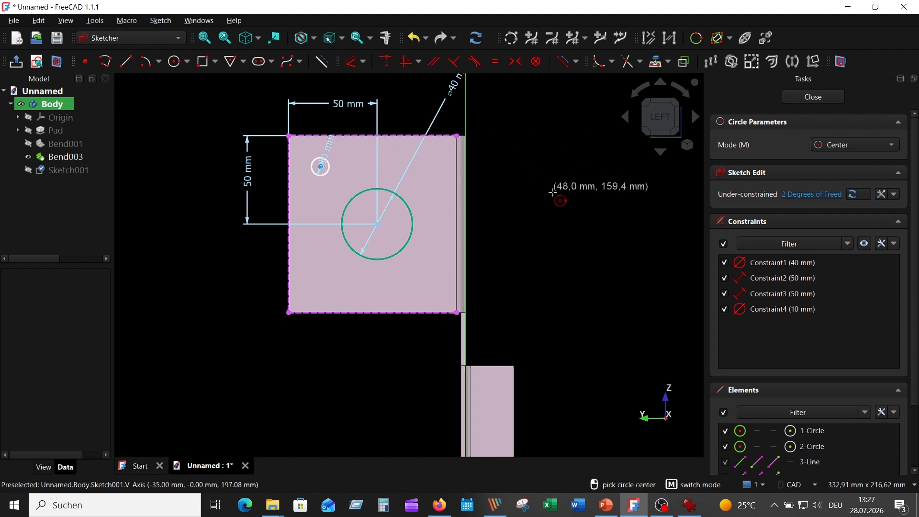
pyautogui.rightClick(551, 190)
pyautogui.moveTo(325, 153); pyautogui.dragTo(412, 104)
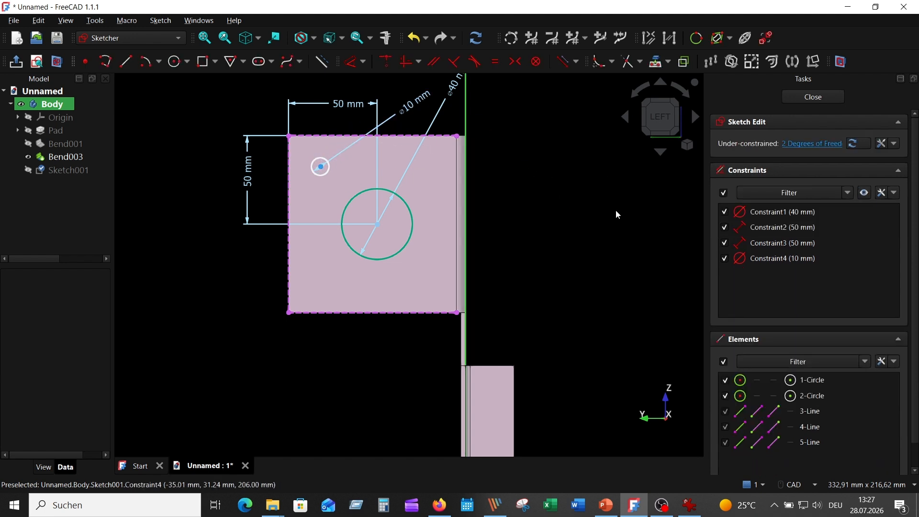
# - Set the horizontal distance between the 10 mm circle's center and the flange's free vertical edge to 17.5 mm
pyautogui.click(320, 167)
pyautogui.click(289, 224)
pyautogui.click(354, 61)
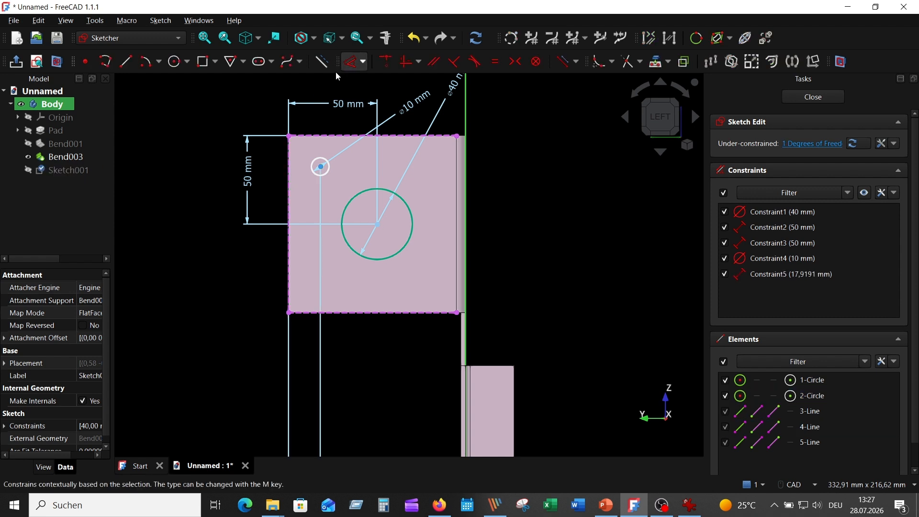
pyautogui.click(350, 125)
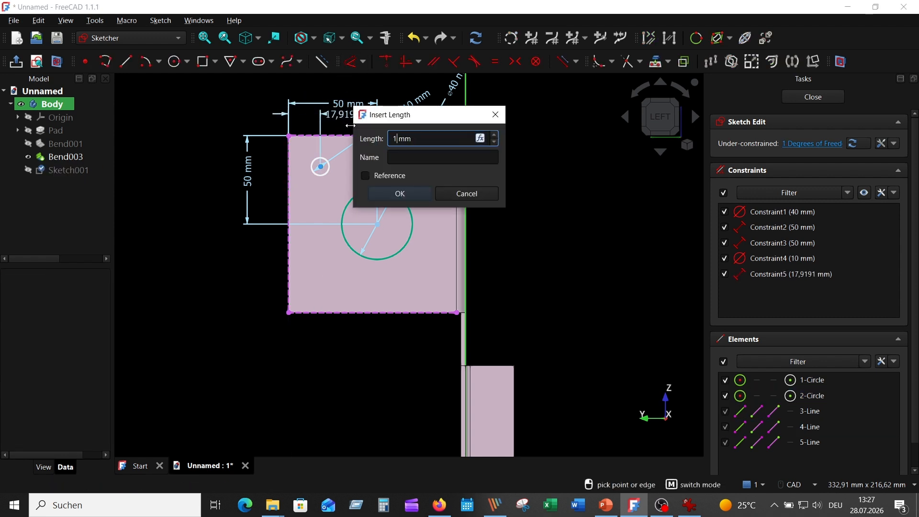
pyautogui.write('5')
pyautogui.press('Return')
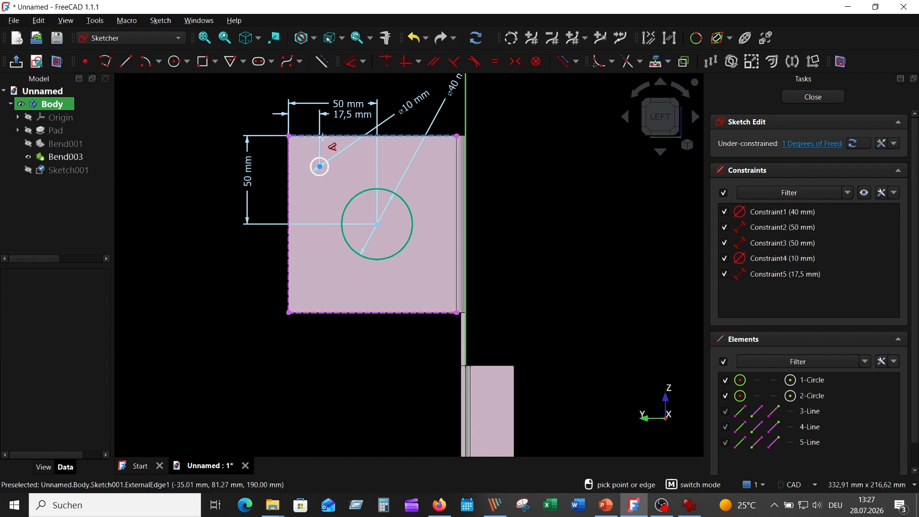
# - Set the small circle's vertical distance from the flange's upper edge to 17.5 mm and shift the dimension label clear
pyautogui.click(320, 166)
pyautogui.click(329, 135)
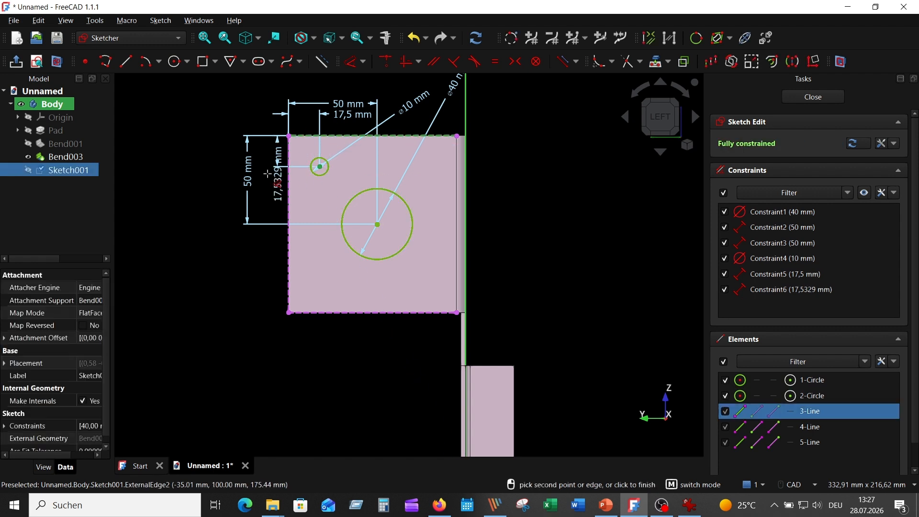
pyautogui.click(260, 217)
pyautogui.write('17,5')
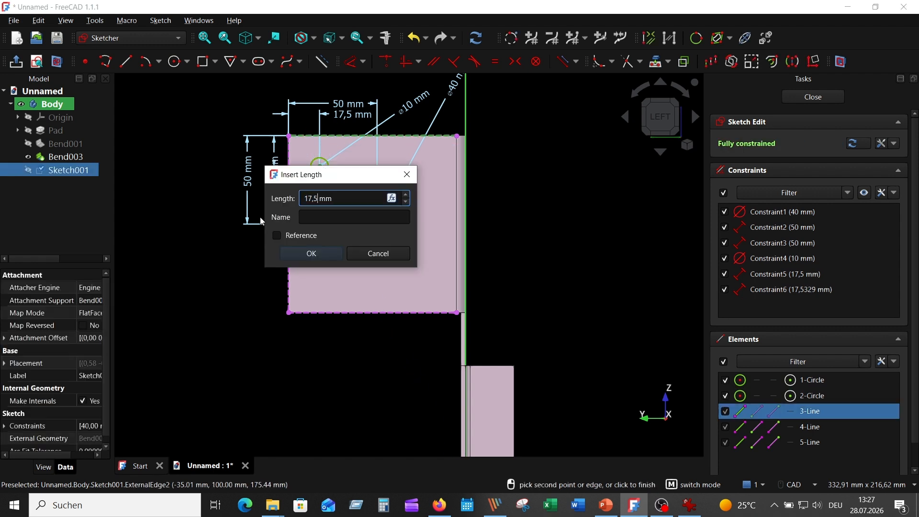
pyautogui.press('Return')
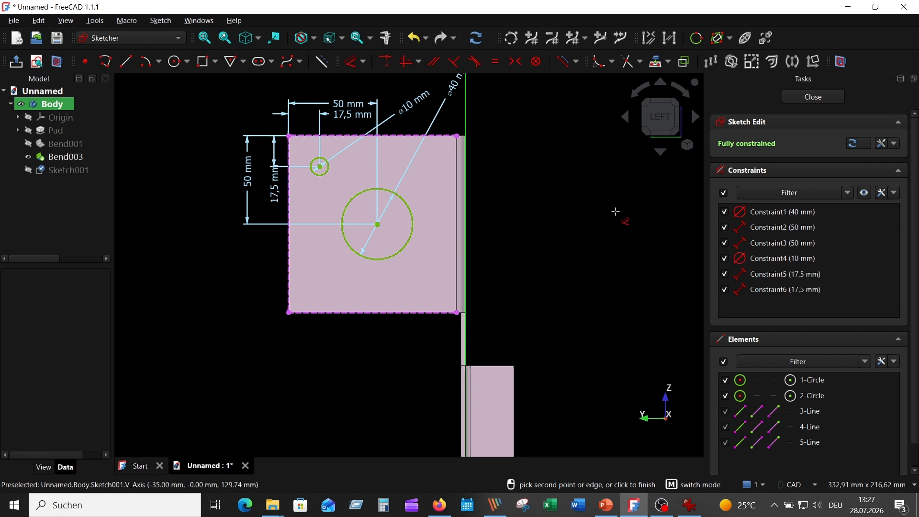
pyautogui.rightClick(615, 212)
pyautogui.moveTo(275, 187); pyautogui.dragTo(275, 198)
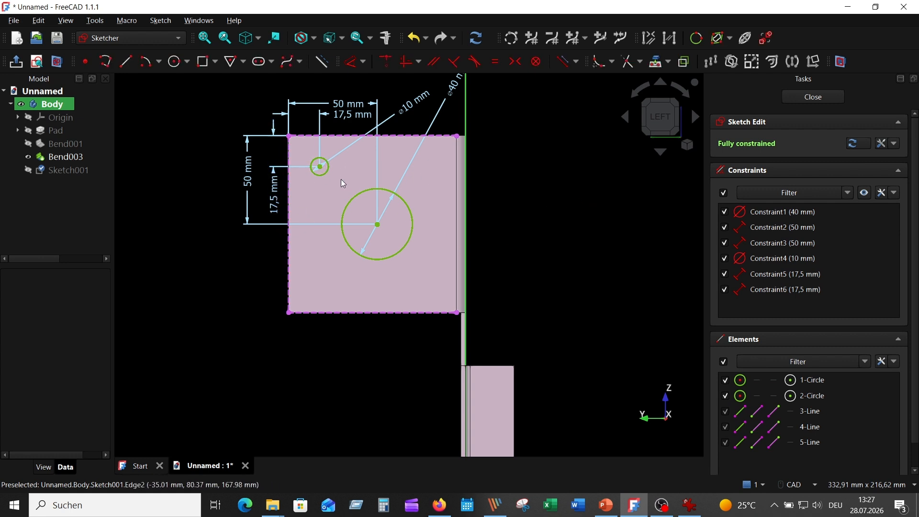
# - Draw a horizontal line from the large circle's center to the free vertical edge and a vertical line about 75 mm downward from the center
pyautogui.click(125, 61)
pyautogui.click(372, 223)
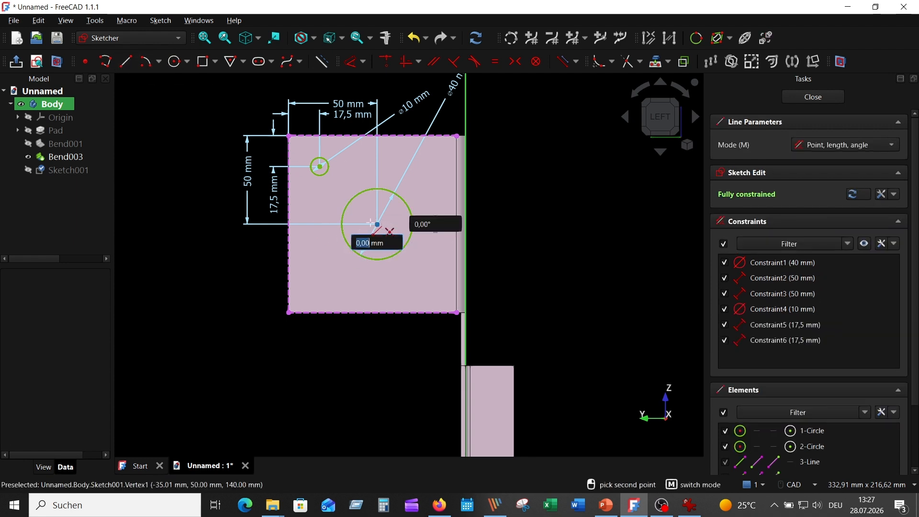
pyautogui.click(289, 224)
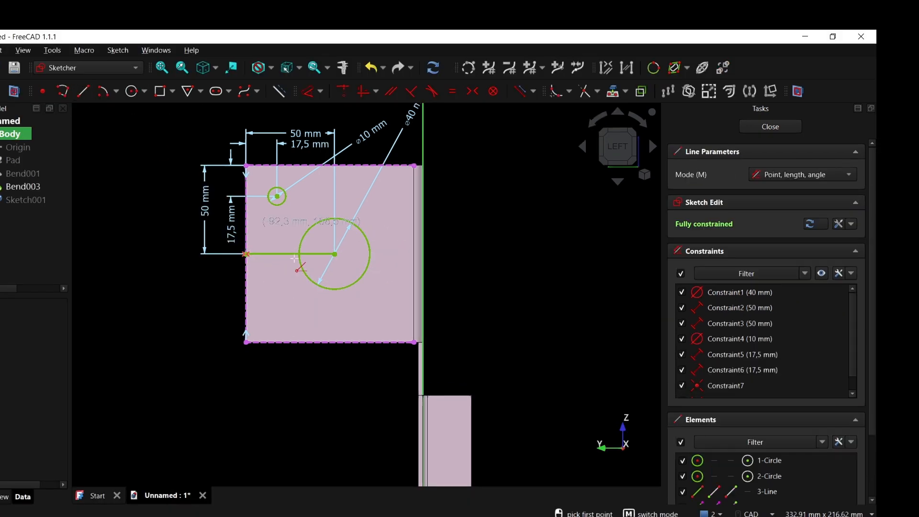
pyautogui.click(378, 224)
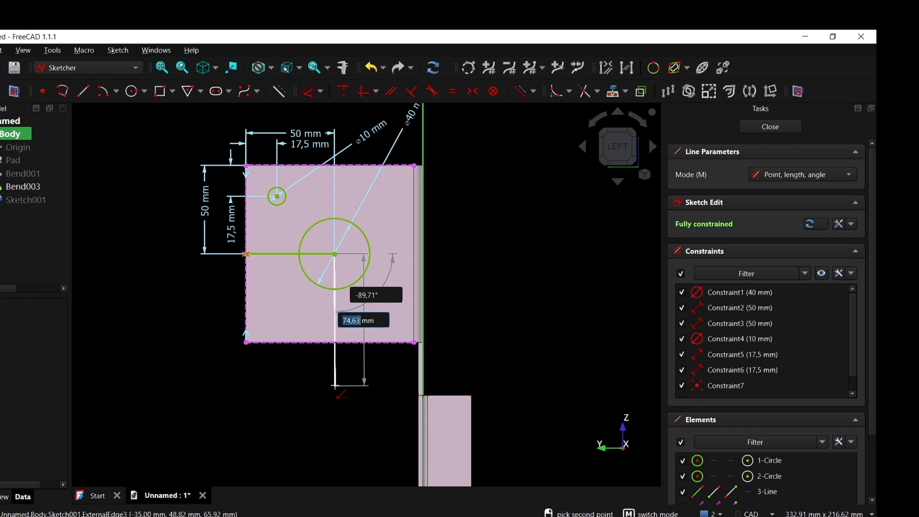
pyautogui.click(335, 386)
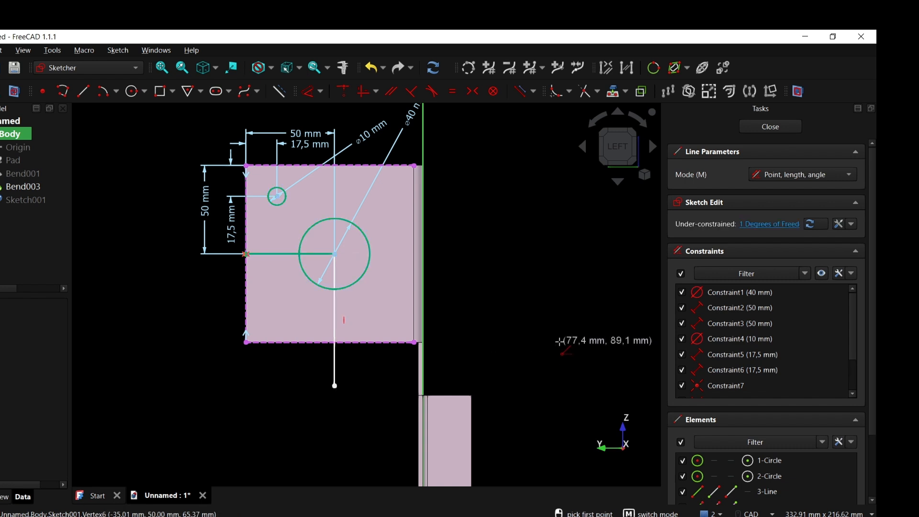
# - Convert the horizontal and vertical guide lines from the large circle's center into construction geometry
pyautogui.click(335, 360)
pyautogui.click(275, 255)
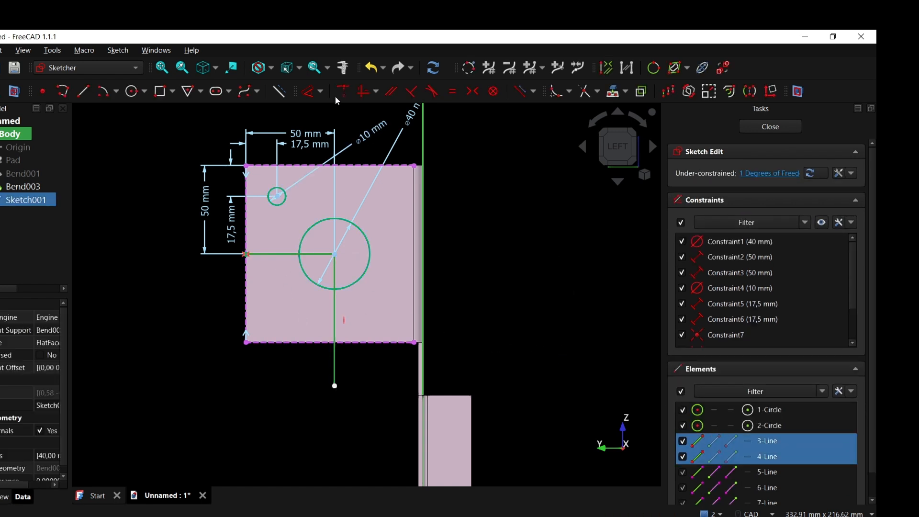
pyautogui.click(279, 90)
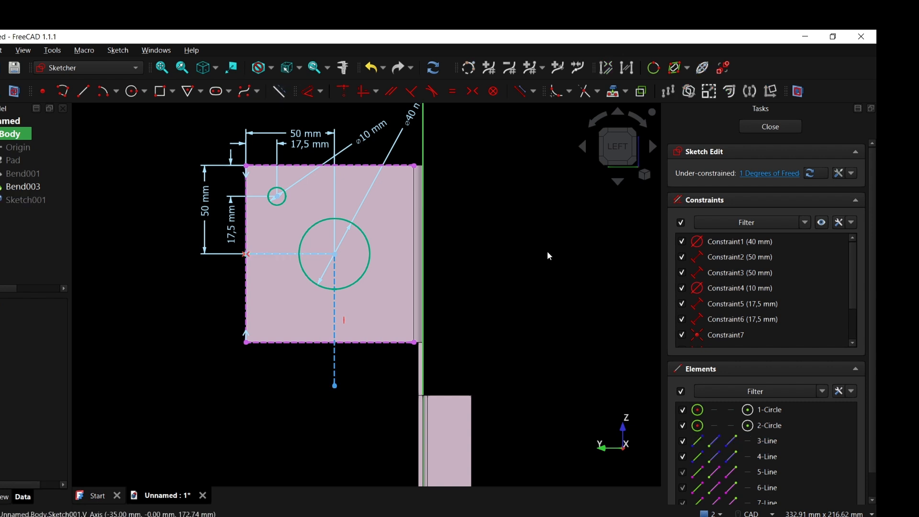
# - Mirror the 10 mm circle about the horizontal construction line, keeping the original
pyautogui.click(285, 204)
pyautogui.click(750, 91)
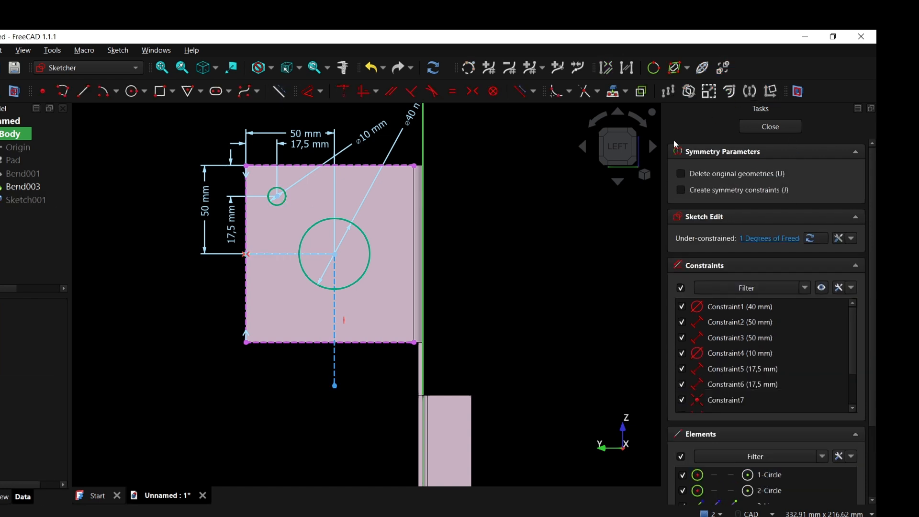
pyautogui.click(289, 253)
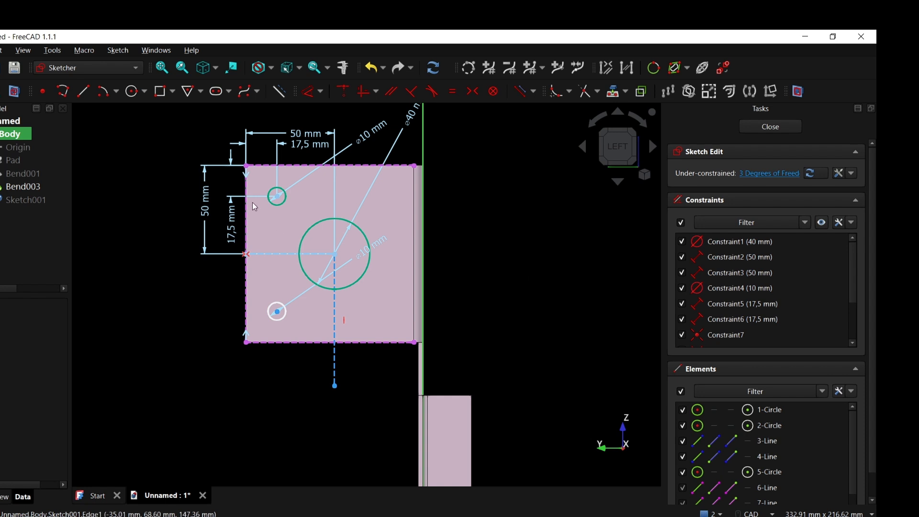
# - Mirror both 10 mm circles about the vertical construction line to complete the four-hole pattern
pyautogui.click(280, 209)
pyautogui.click(283, 318)
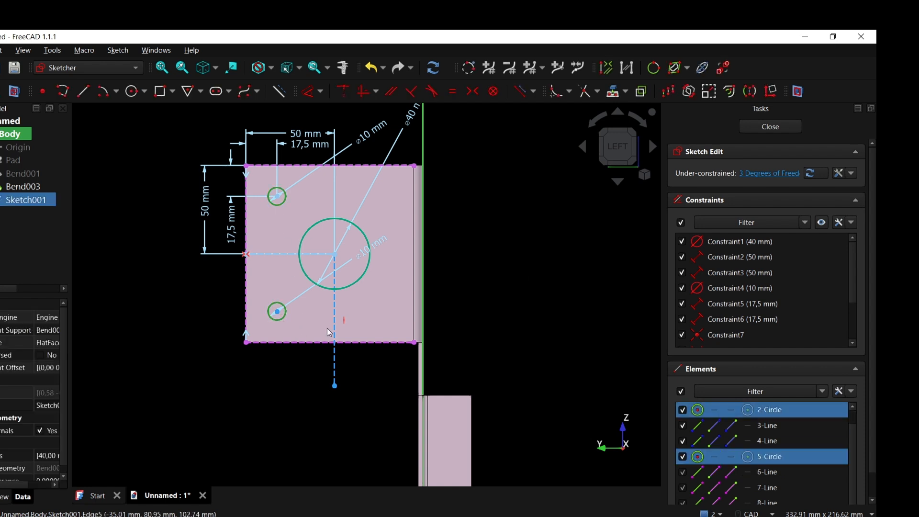
pyautogui.click(750, 91)
pyautogui.click(335, 306)
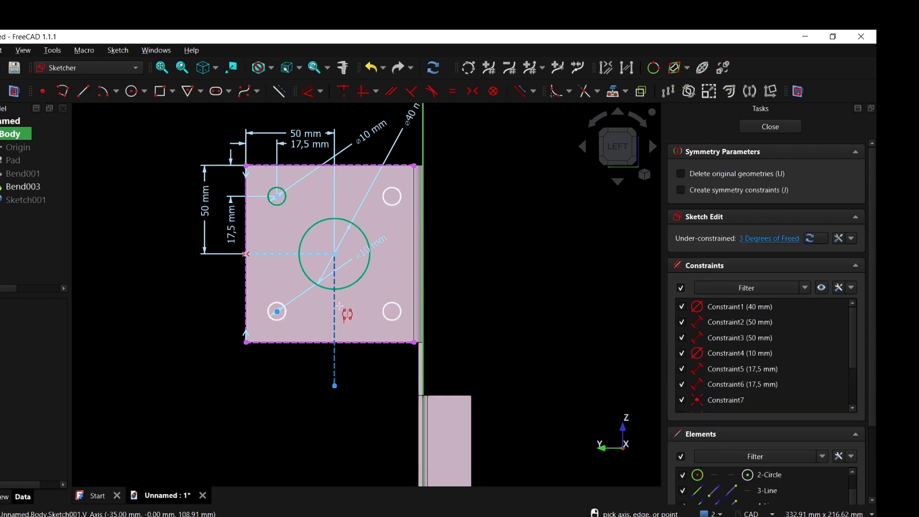
pyautogui.rightClick(601, 300)
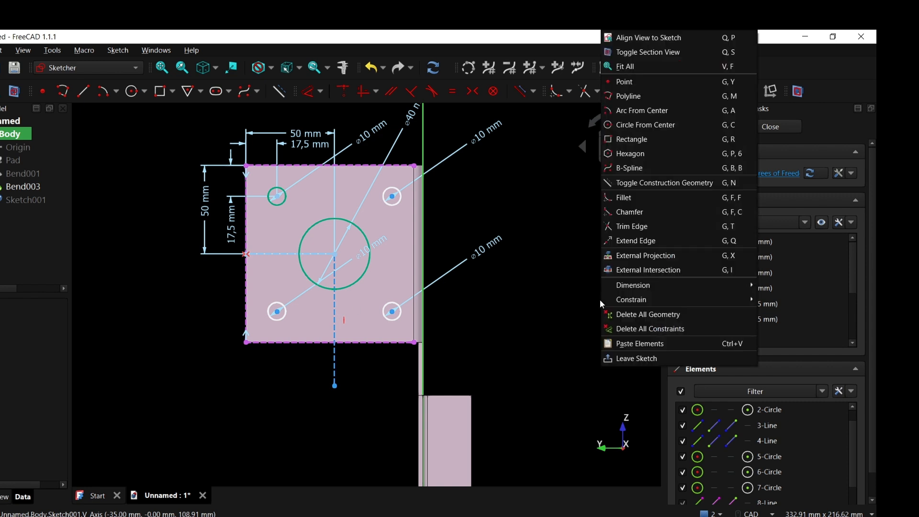
pyautogui.click(516, 326)
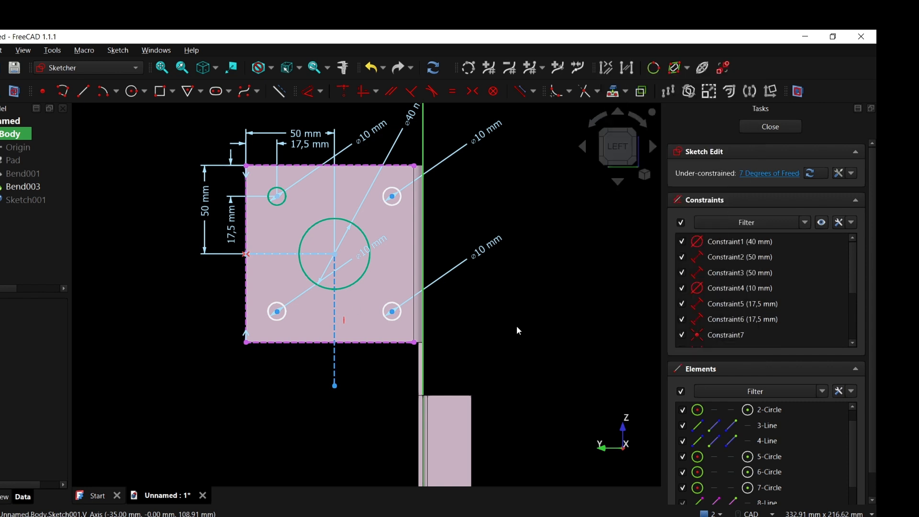
# - Close the hole sketch and, in the Part Design workbench, pocket its five circles through the large flange
pyautogui.click(781, 129)
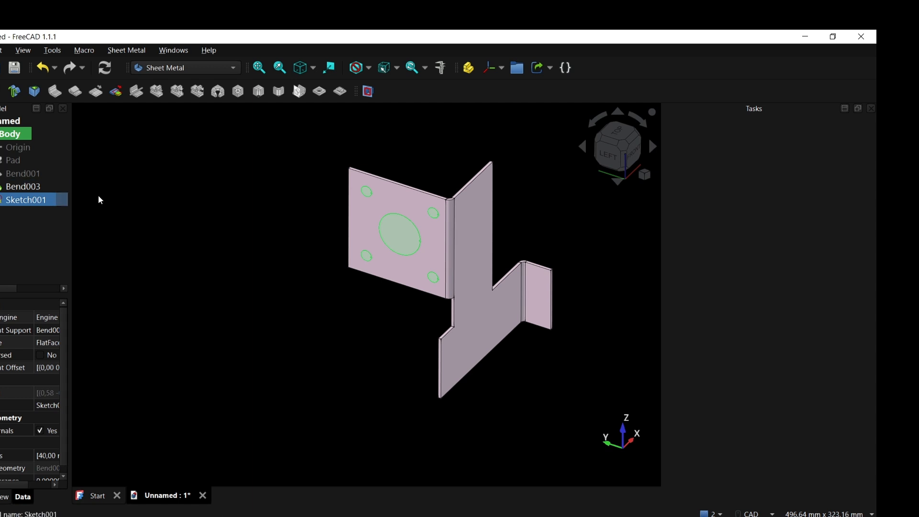
pyautogui.click(233, 68)
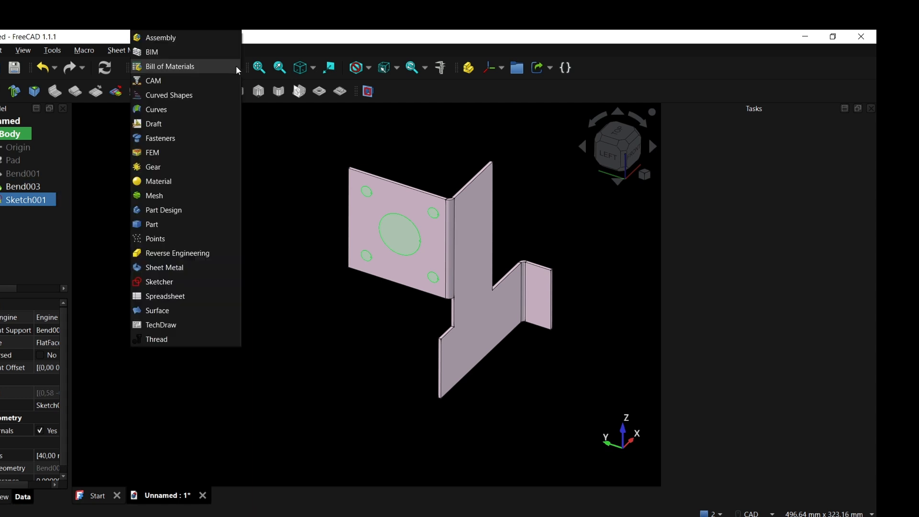
pyautogui.click(194, 210)
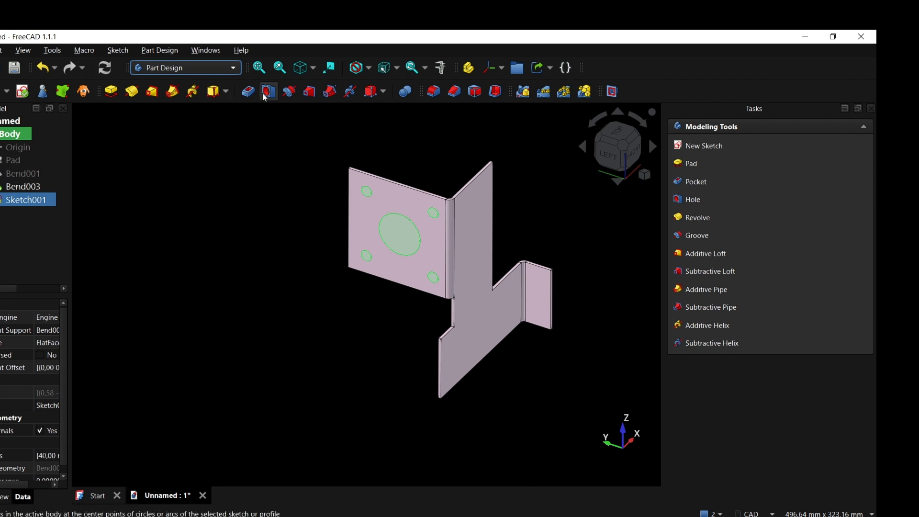
pyautogui.click(248, 91)
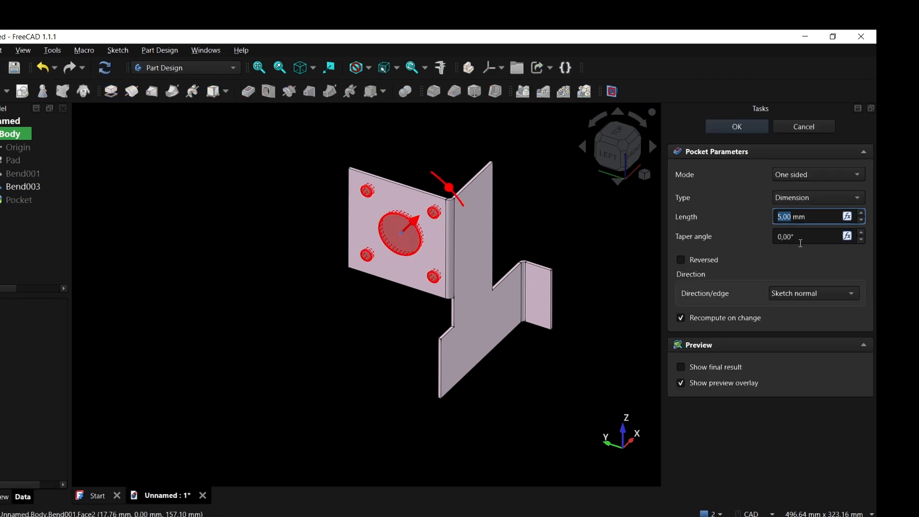
pyautogui.write('2')
pyautogui.press('Return')
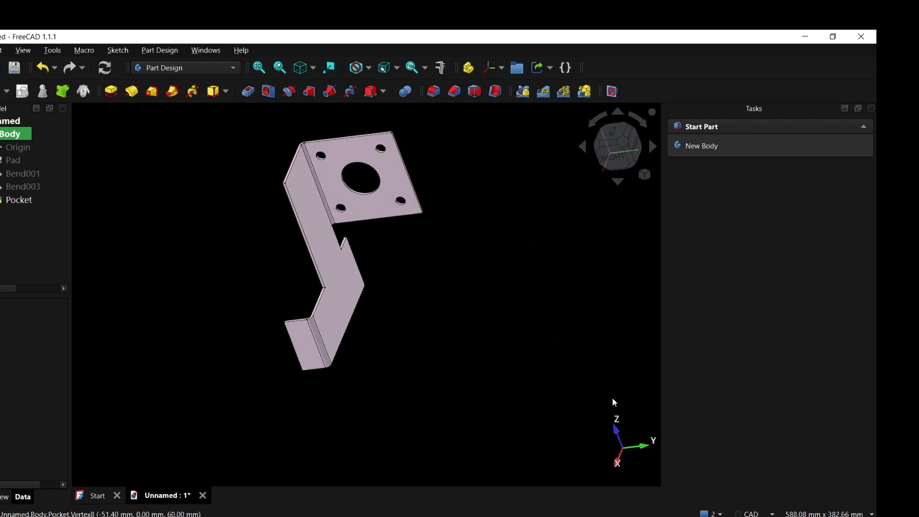
# - Check the slot dimensions on the reference drawing and start a new sketch on the main plate's front face
pyautogui.hotkey('alt', 'Tab')
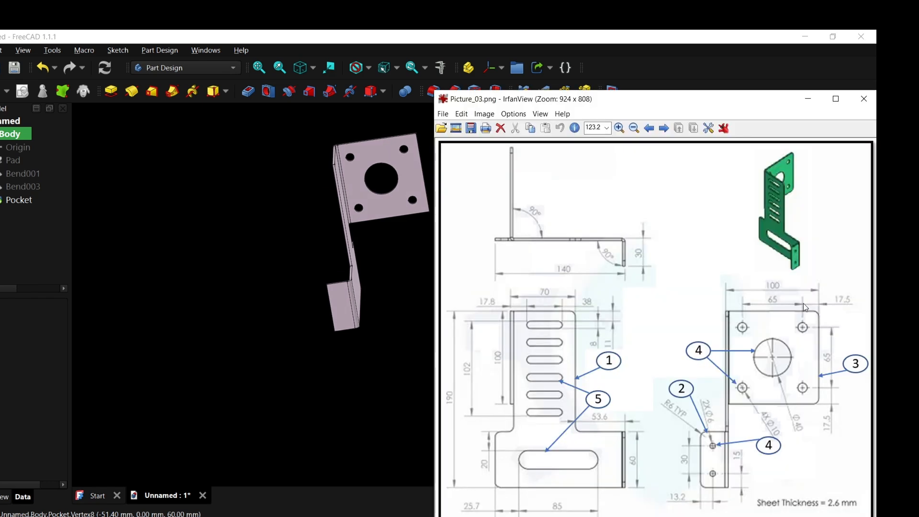
pyautogui.hotkey('alt', 'Tab')
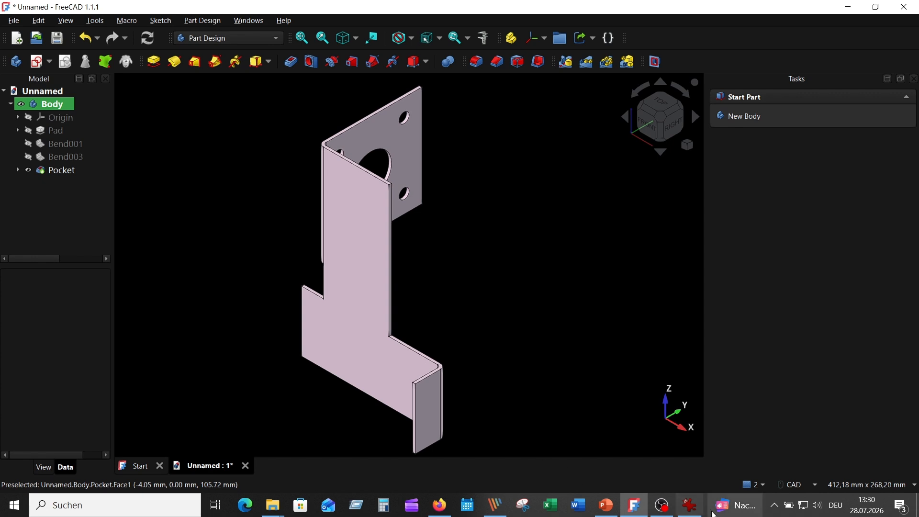
pyautogui.click(636, 494)
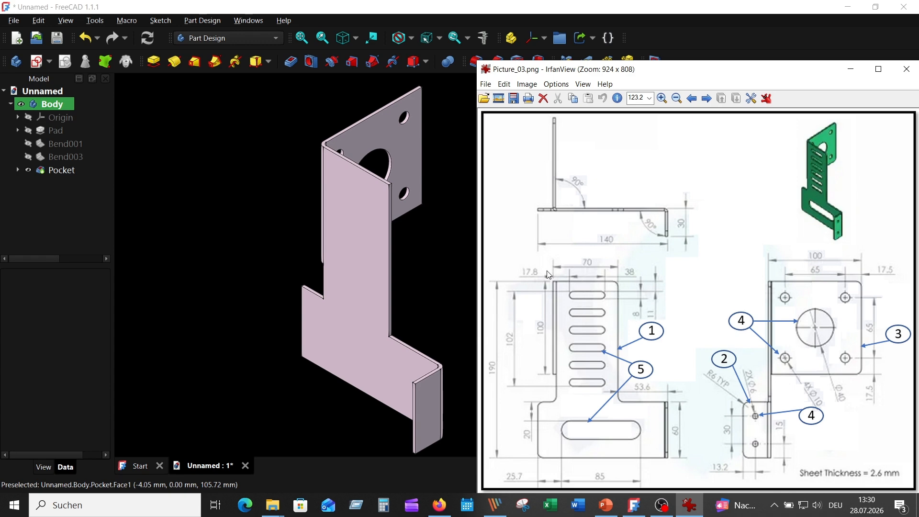
pyautogui.click(367, 226)
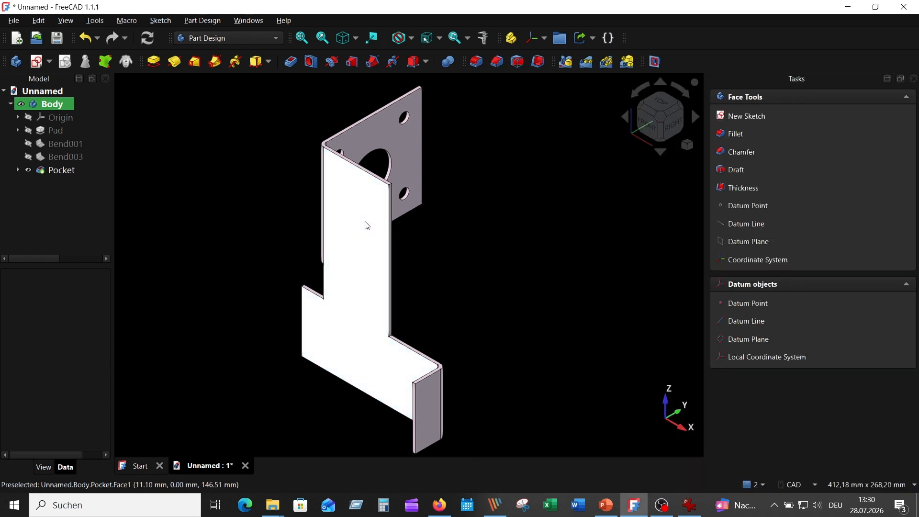
pyautogui.click(39, 61)
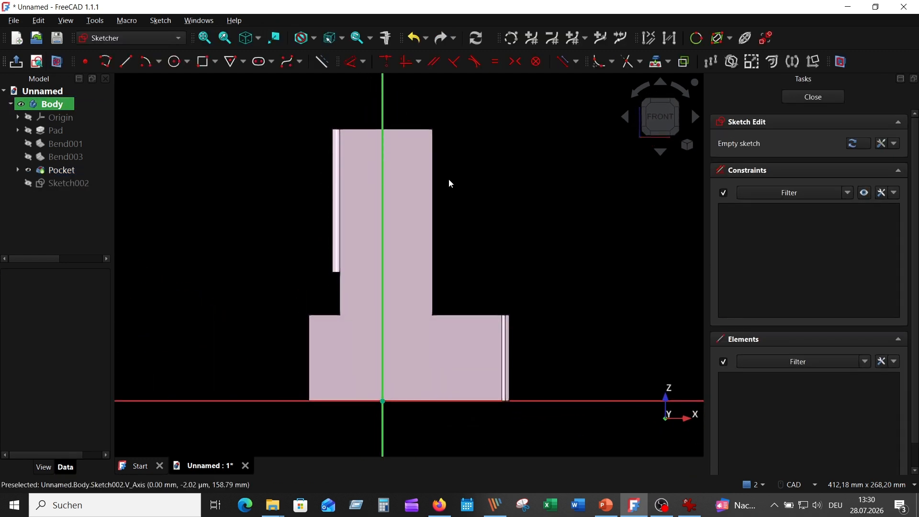
# - Project the main plate's upper edge and the large flange's outer vertical edge into the sketch as external geometry
pyautogui.scroll(1, 457, 186)
pyautogui.moveTo(466, 191); pyautogui.dragTo(520, 229, button='middle')
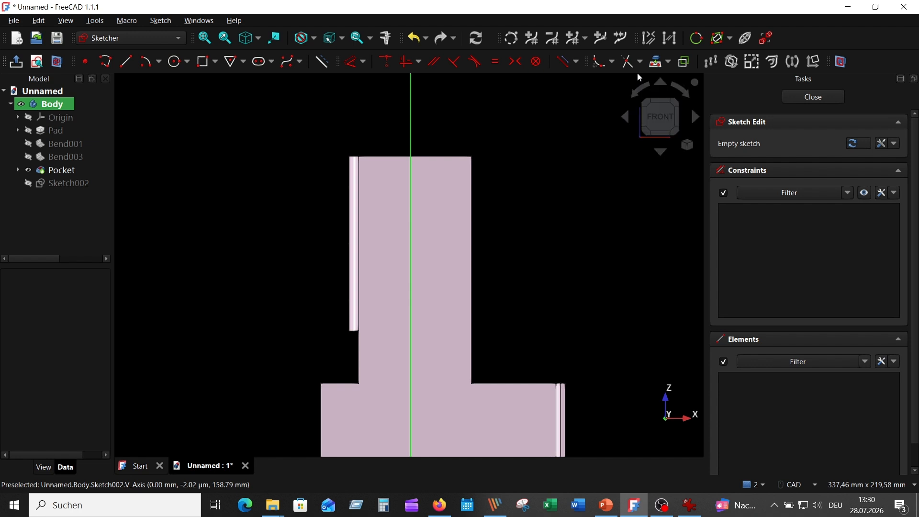
pyautogui.click(657, 61)
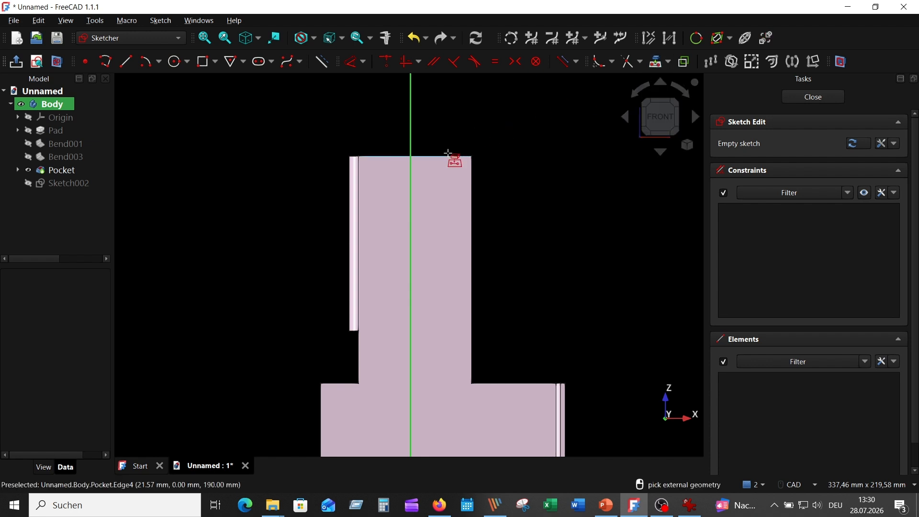
pyautogui.click(449, 156)
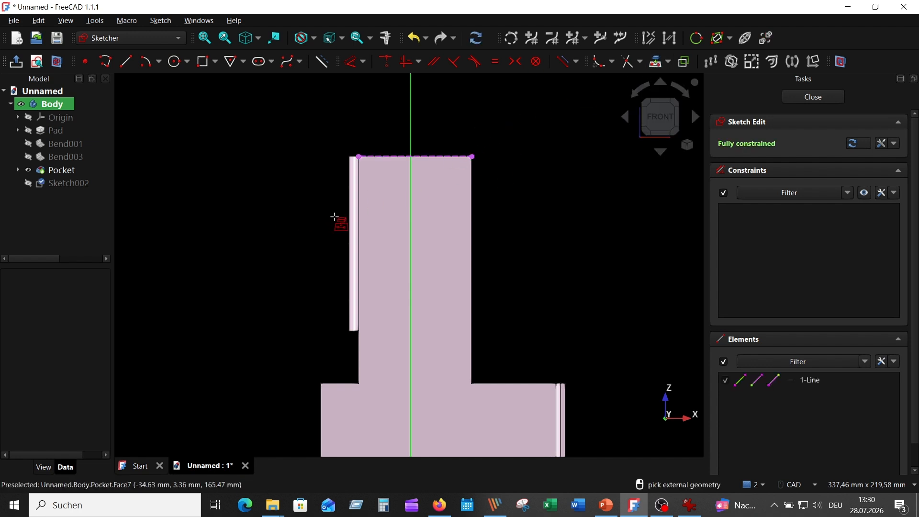
pyautogui.click(351, 218)
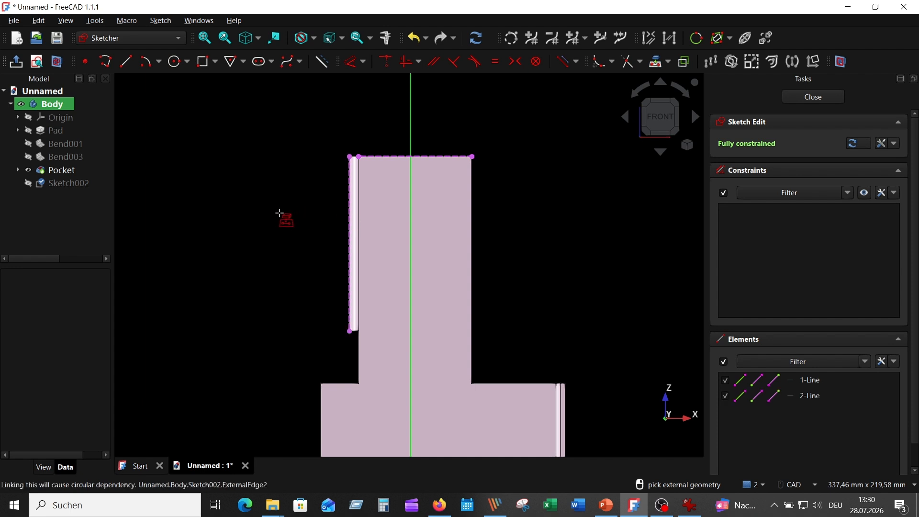
pyautogui.scroll(1, 276, 219)
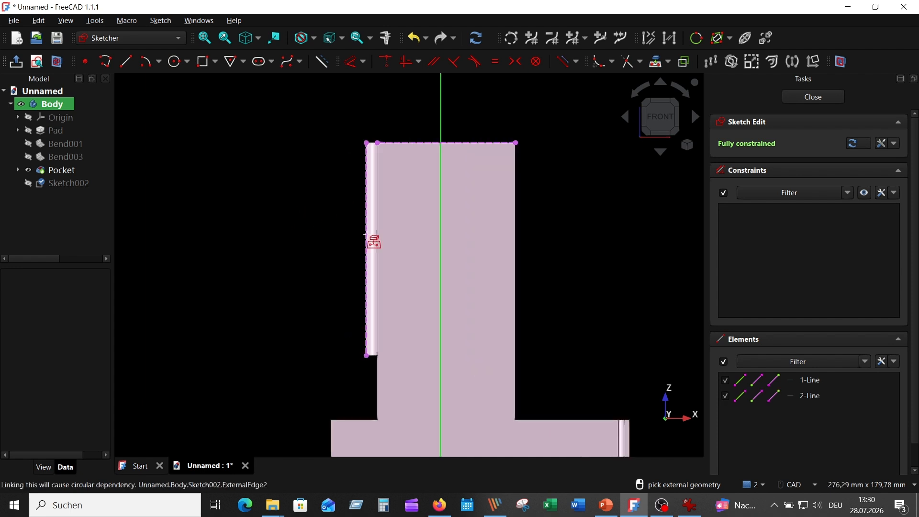
pyautogui.rightClick(564, 208)
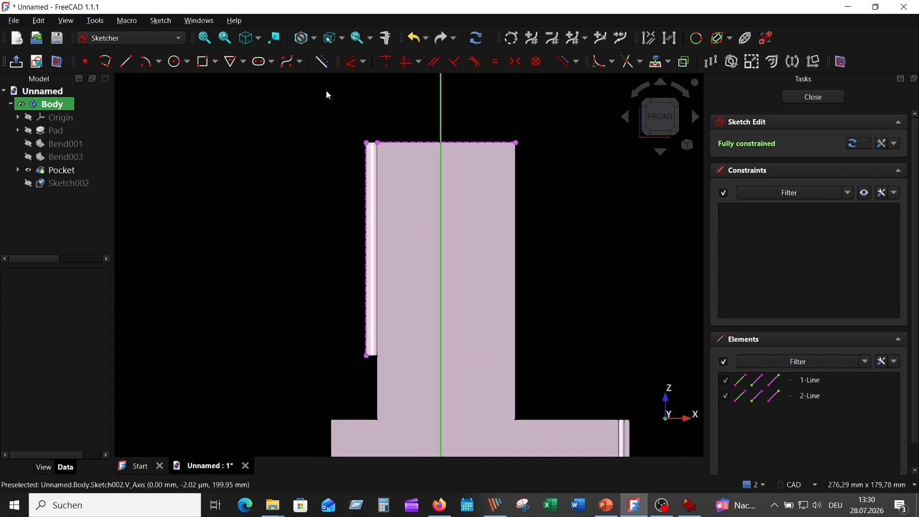
# - Sketch a horizontal slot near the plate's upper edge, about 30.6 mm between arc centers with 4 mm radius, and hide the Pocket solid
pyautogui.click(262, 64)
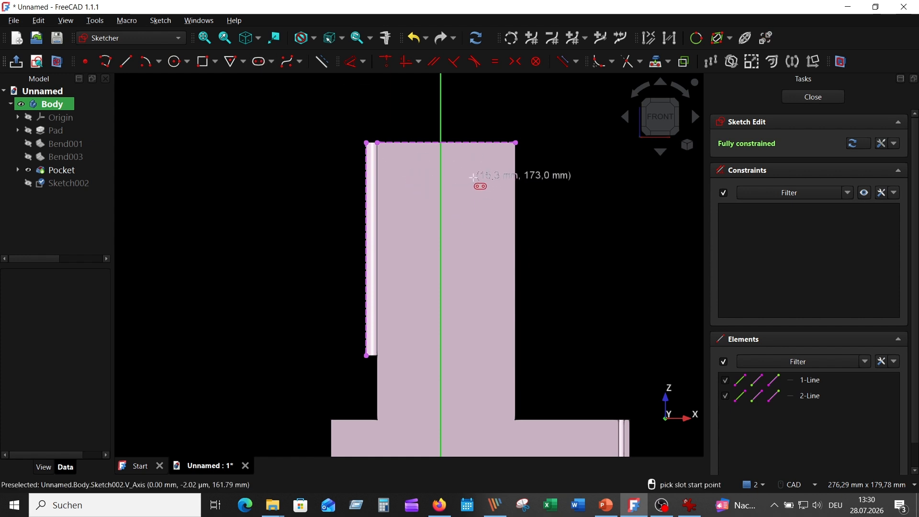
pyautogui.click(472, 178)
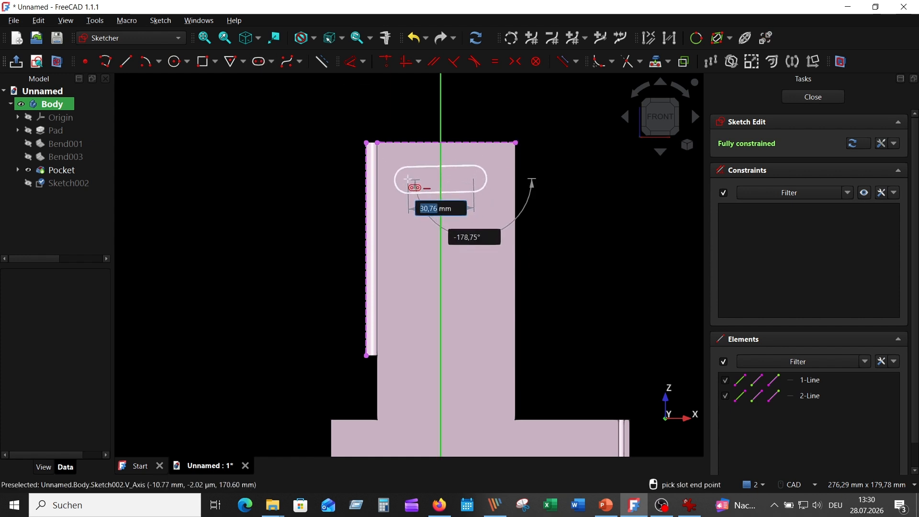
pyautogui.click(407, 179)
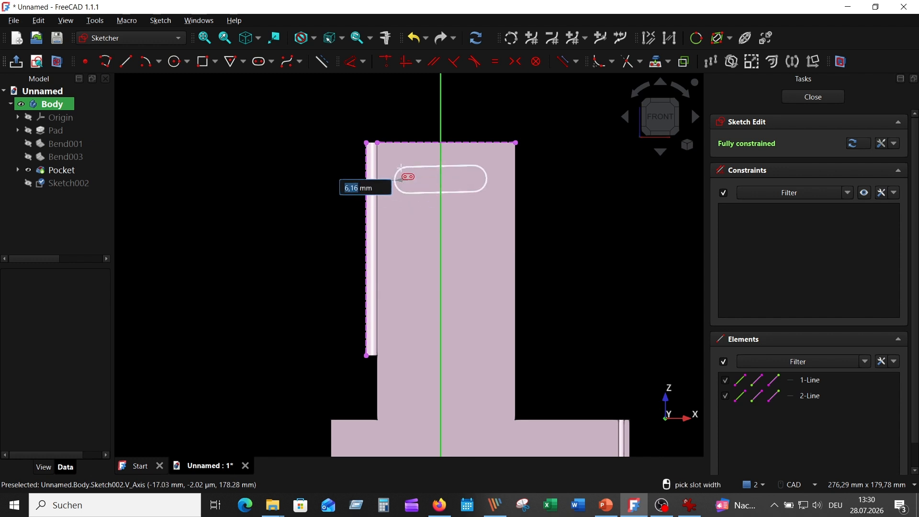
pyautogui.click(402, 171)
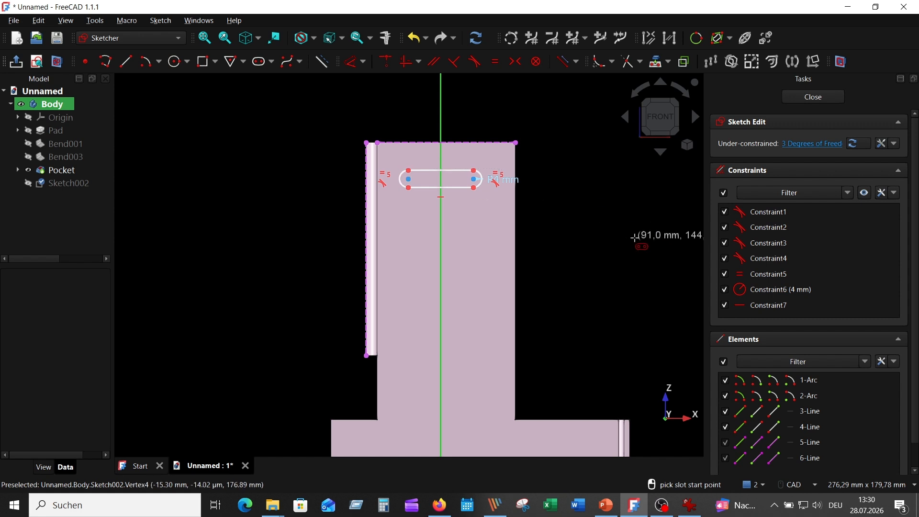
pyautogui.scroll(1, 617, 234)
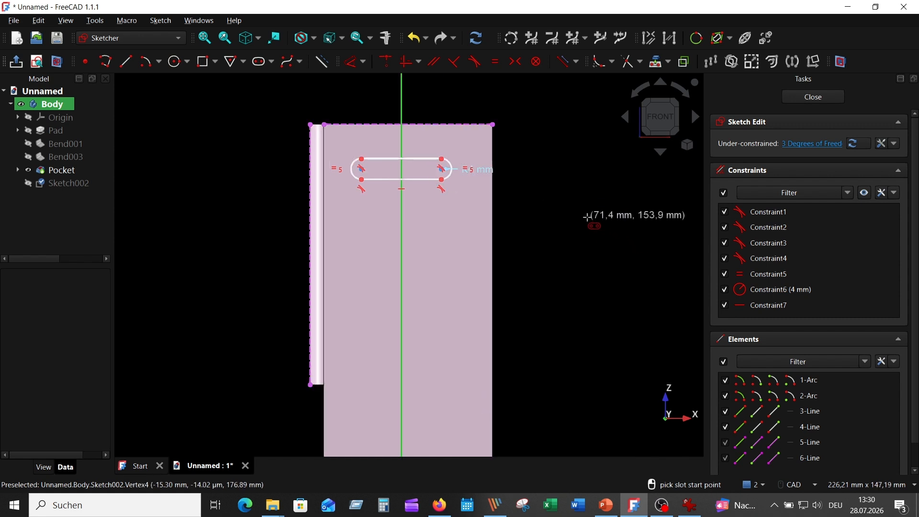
pyautogui.click(27, 170)
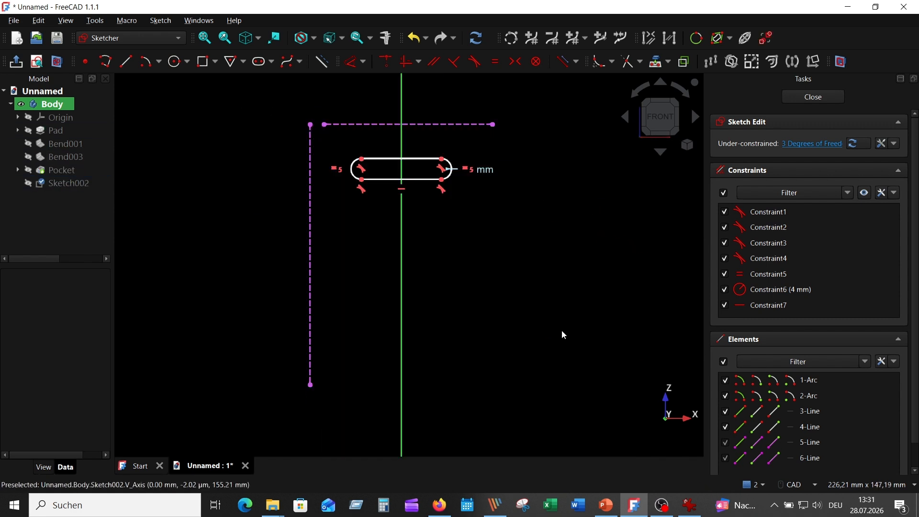
# - Check the reference drawing and set the horizontal distance between the slot's arc centers to 30 mm
pyautogui.click(689, 505)
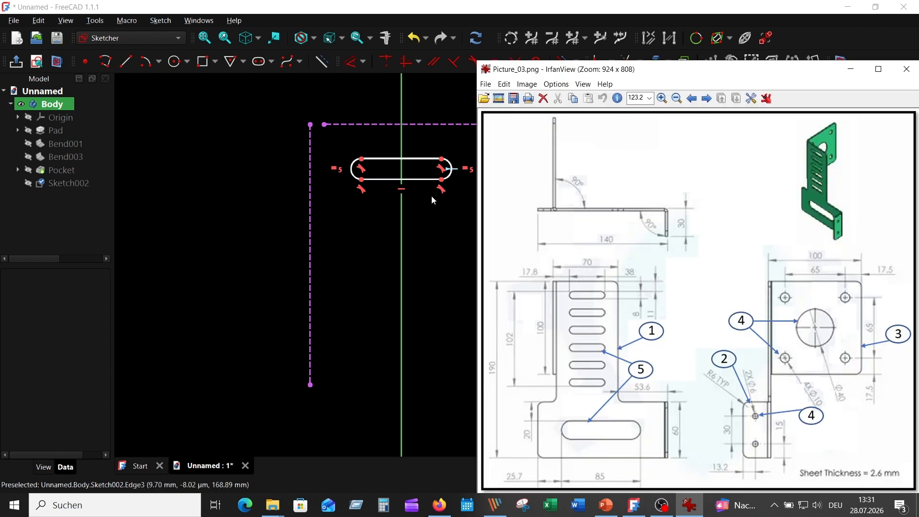
pyautogui.scroll(2, 413, 196)
pyautogui.moveTo(419, 219); pyautogui.dragTo(412, 230, button='middle')
pyautogui.click(449, 168)
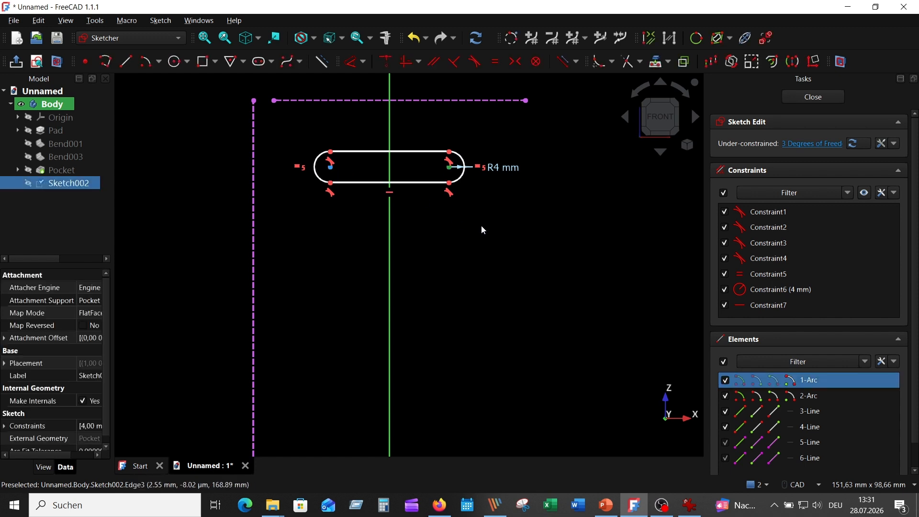
pyautogui.click(331, 166)
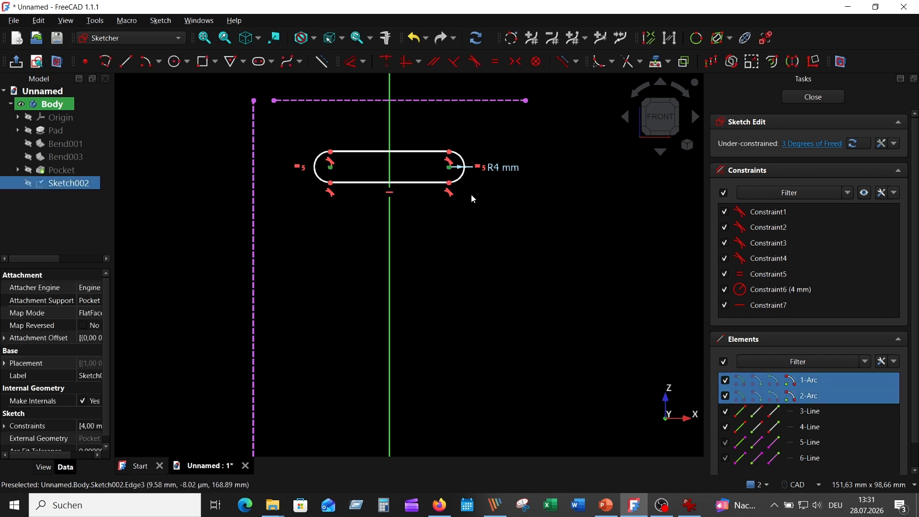
pyautogui.scroll(-1, 478, 201)
pyautogui.click(351, 61)
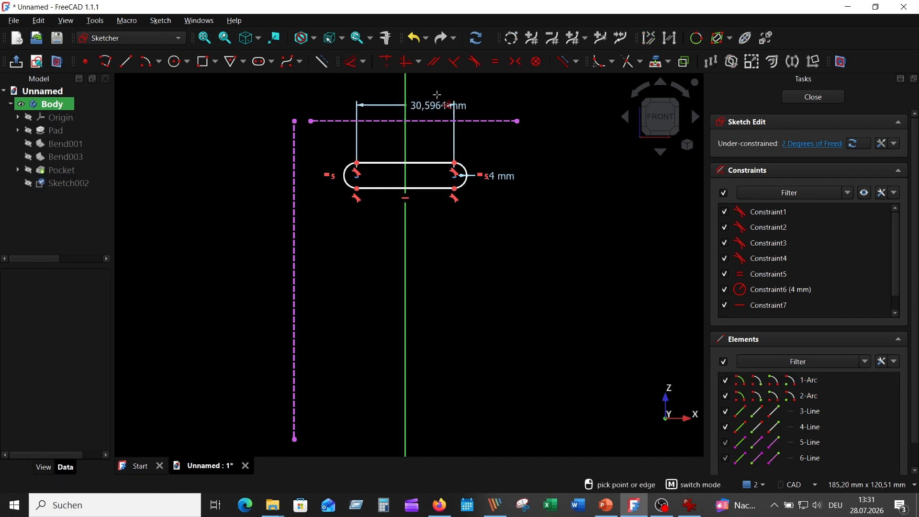
pyautogui.click(526, 104)
pyautogui.write('30')
pyautogui.press('Return')
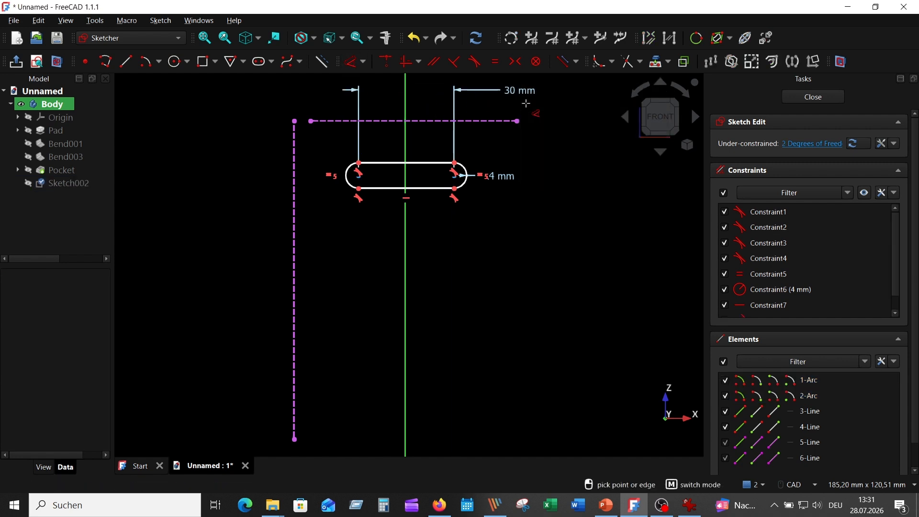
# - Dimension the slot's nearer end arc 17.8 mm horizontally from the large flange's projected vertical edge and move the dimension label clear
pyautogui.click(294, 365)
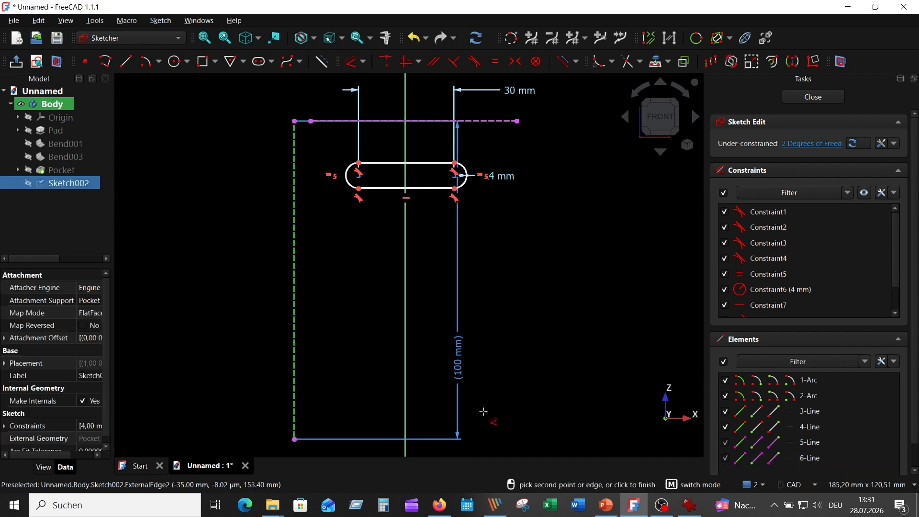
pyautogui.click(693, 505)
pyautogui.click(695, 506)
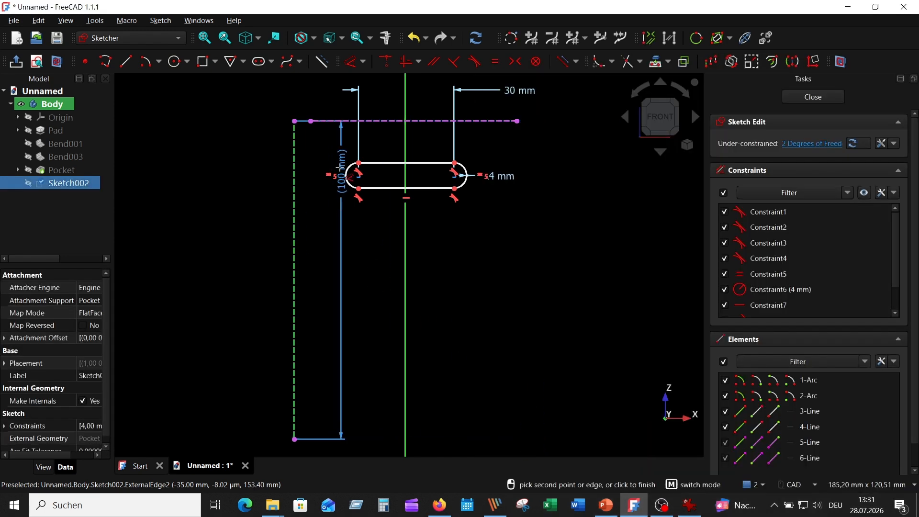
pyautogui.click(346, 176)
pyautogui.click(267, 85)
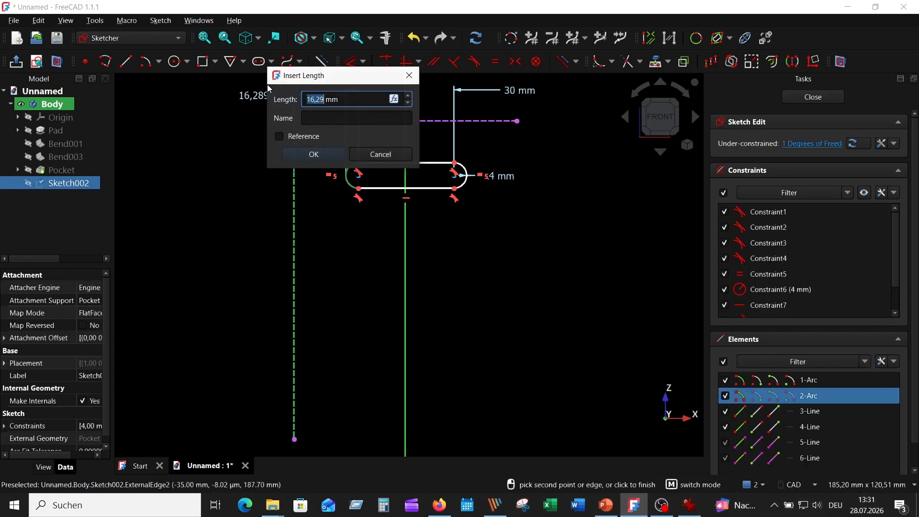
pyautogui.write('17')
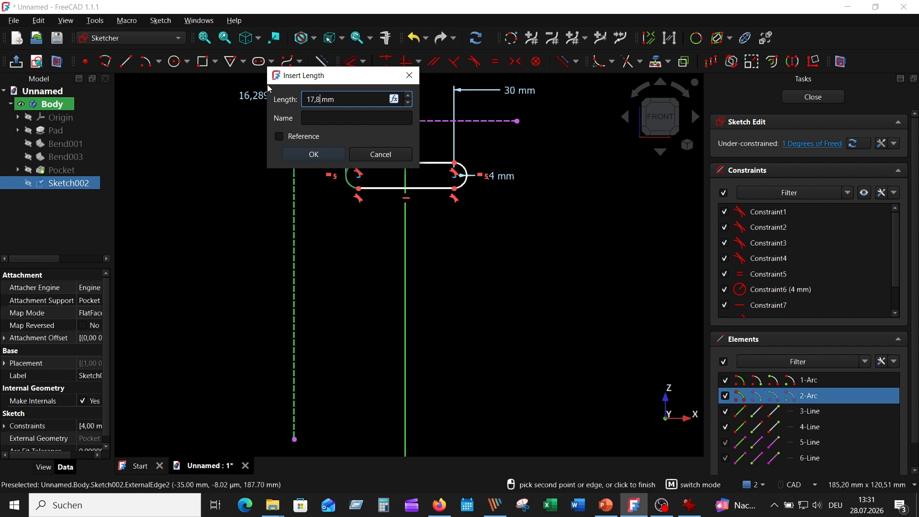
pyautogui.write(',8')
pyautogui.press('Return')
pyautogui.scroll(-1, 541, 238)
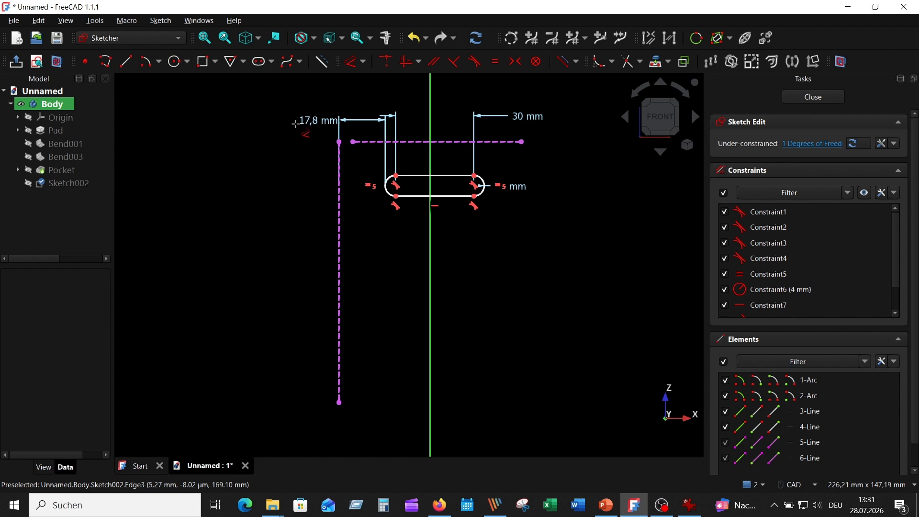
pyautogui.rightClick(274, 145)
pyautogui.moveTo(314, 126)
pyautogui.mouseDown()
pyautogui.moveTo(281, 183)
pyautogui.moveTo(291, 193)
pyautogui.mouseUp()
pyautogui.moveTo(558, 268); pyautogui.dragTo(480, 264, button='middle')
# - Check the reference drawing and set the vertical distance from the plate's upper edge to the slot's upper line to 11 mm
pyautogui.click(691, 509)
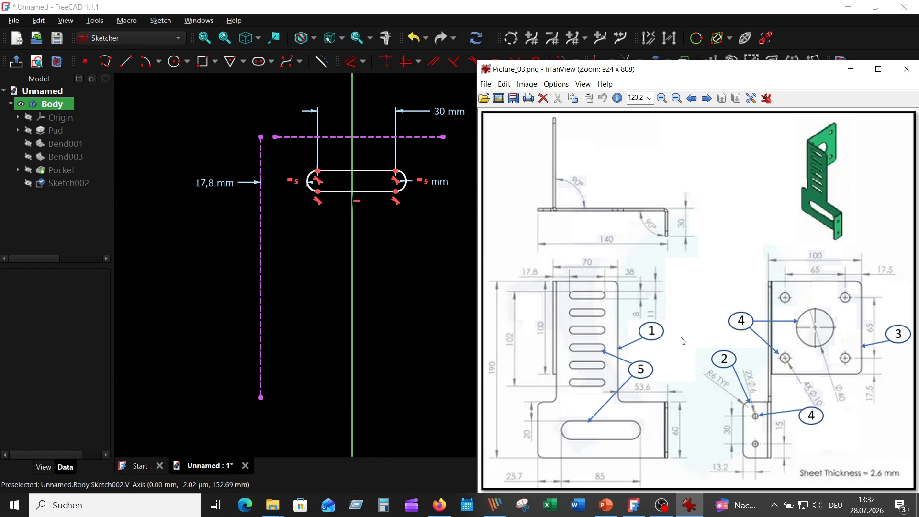
pyautogui.click(379, 171)
pyautogui.click(368, 137)
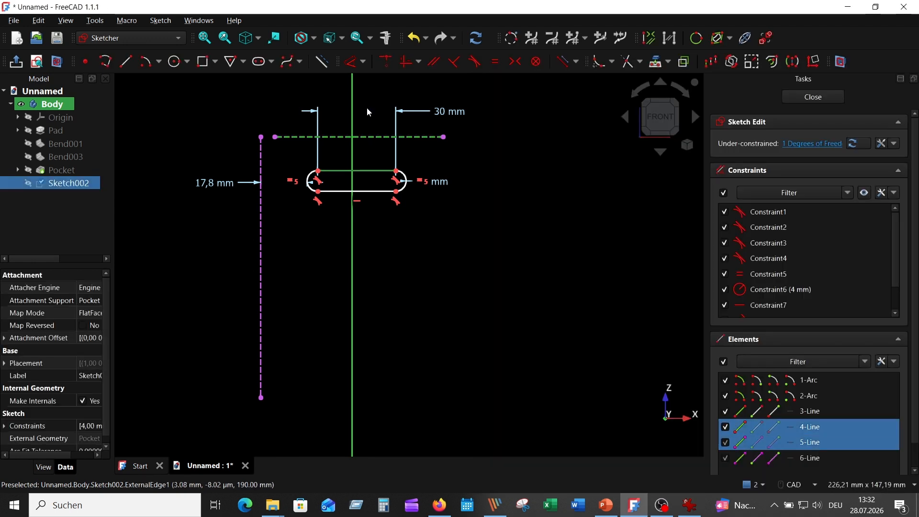
pyautogui.click(354, 61)
pyautogui.write('11')
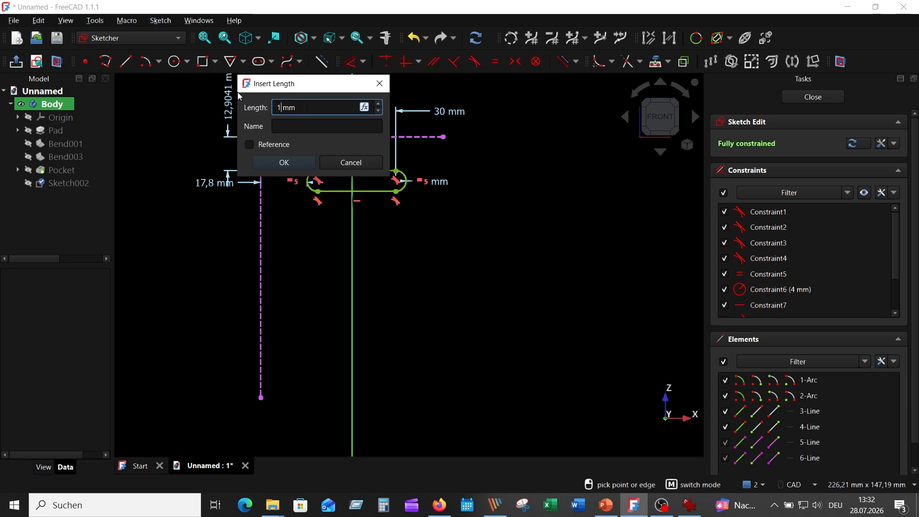
pyautogui.press('Return')
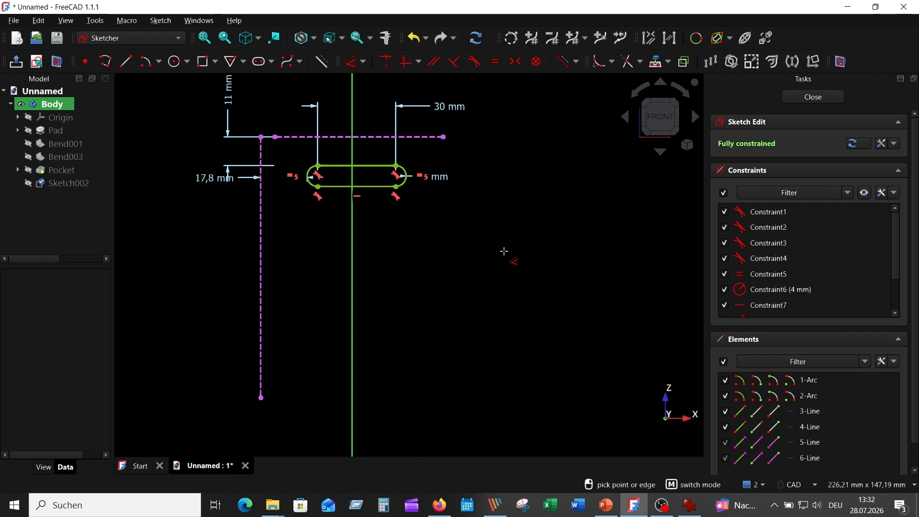
# - Re-enter the slot's arc-center distance as 38-8 mm and close the sketch
pyautogui.doubleClick(430, 106)
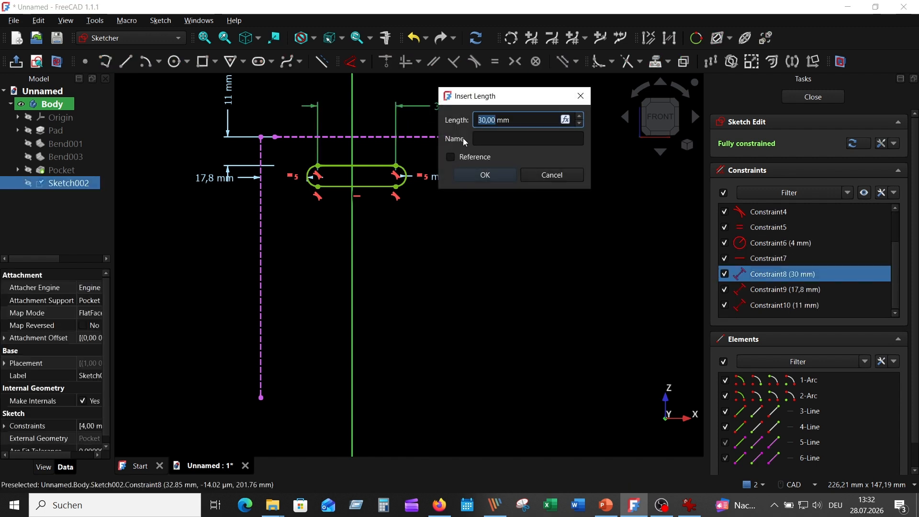
pyautogui.write('38-8')
pyautogui.click(484, 175)
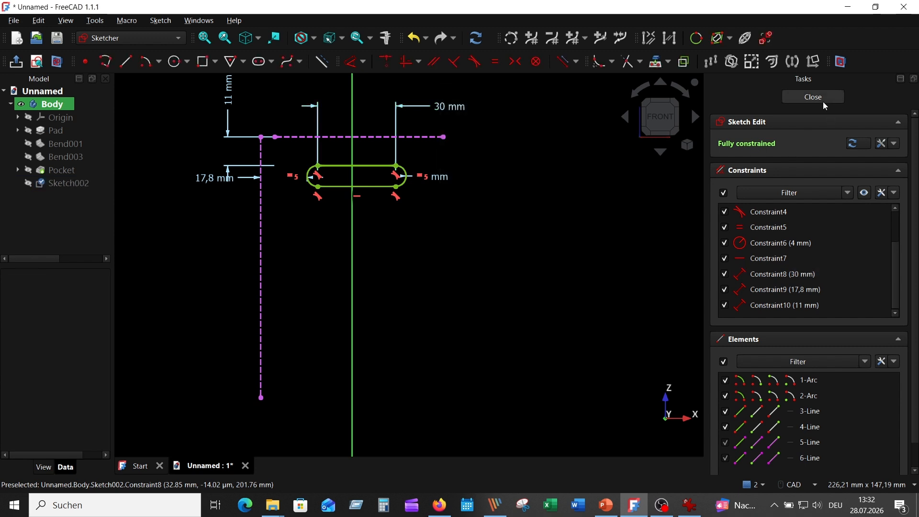
pyautogui.click(796, 99)
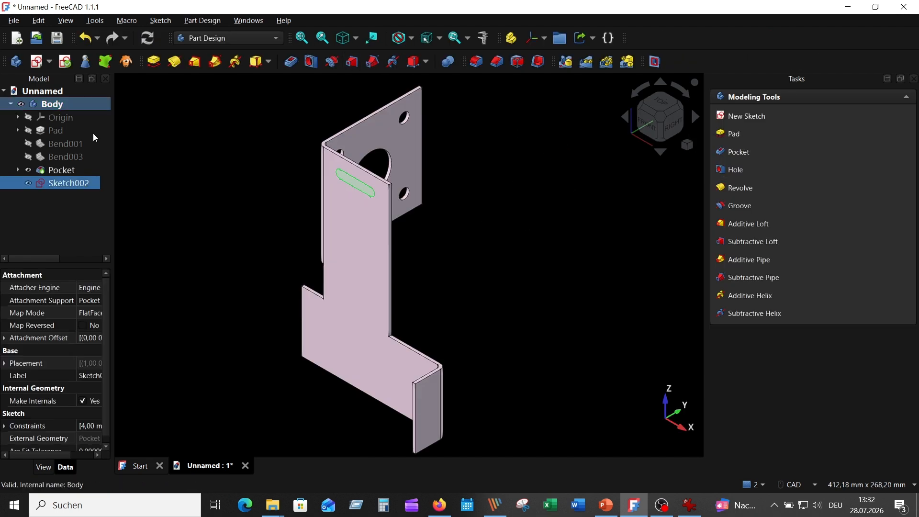
# - Pocket the slot sketch 2.6 mm deep through the main plate
pyautogui.click(296, 65)
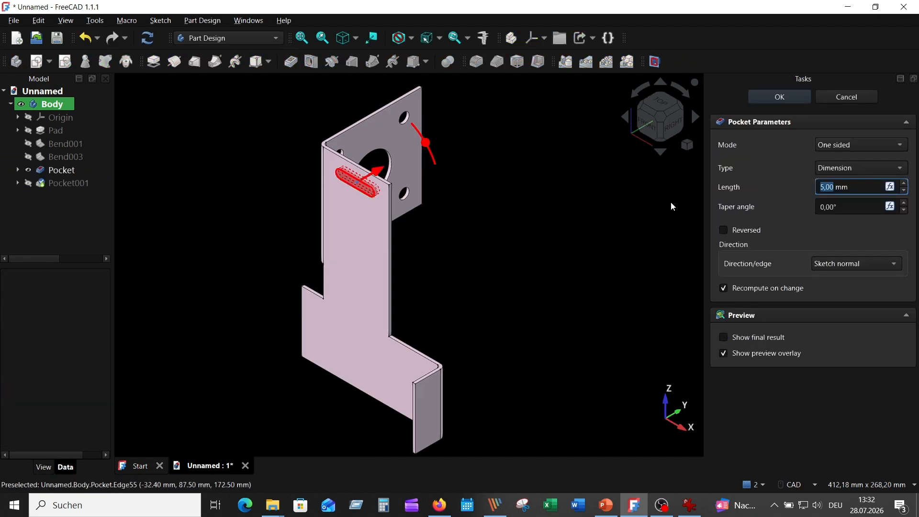
pyautogui.hotkey('ctrl', 'a')
pyautogui.write('2,6')
pyautogui.press('Return')
pyautogui.scroll(-1, 546, 242)
pyautogui.press('1')
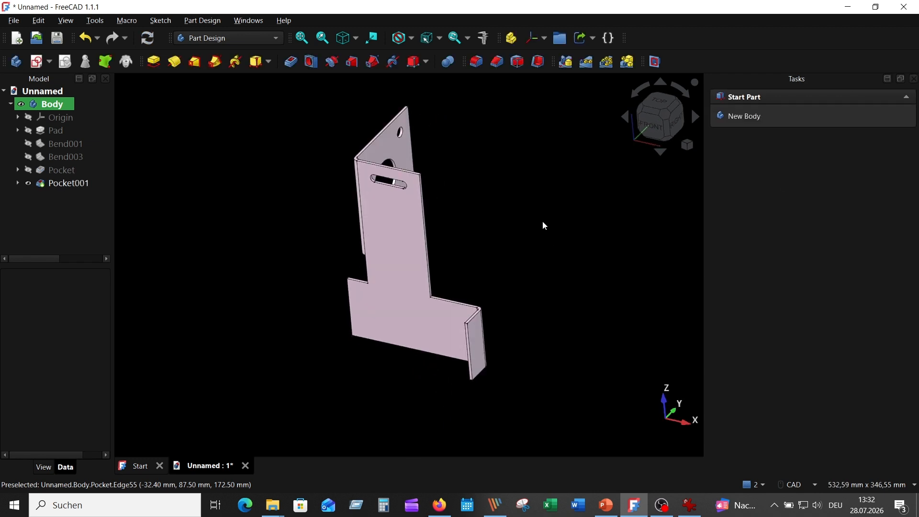
# - Check the reference drawing and start a linear pattern of the slot pocket along the reversed base Z-axis with 6 occurrences
pyautogui.click(689, 506)
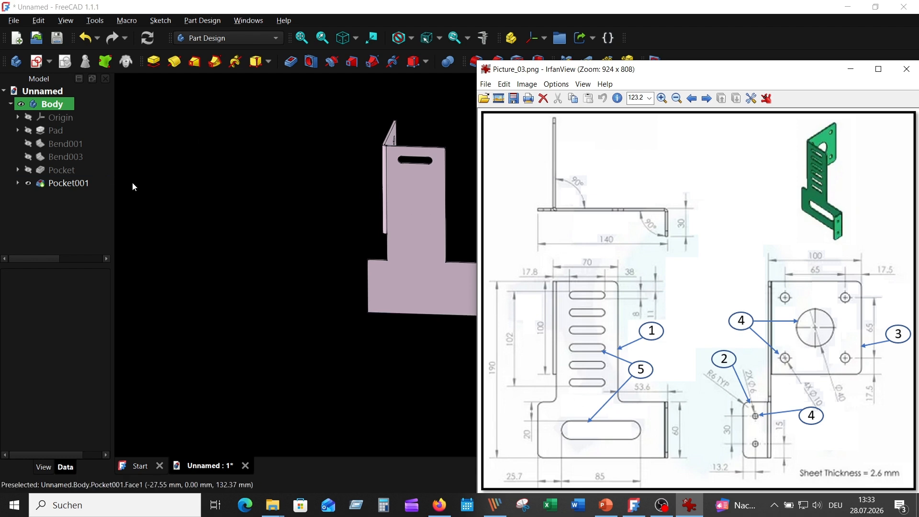
pyautogui.click(91, 182)
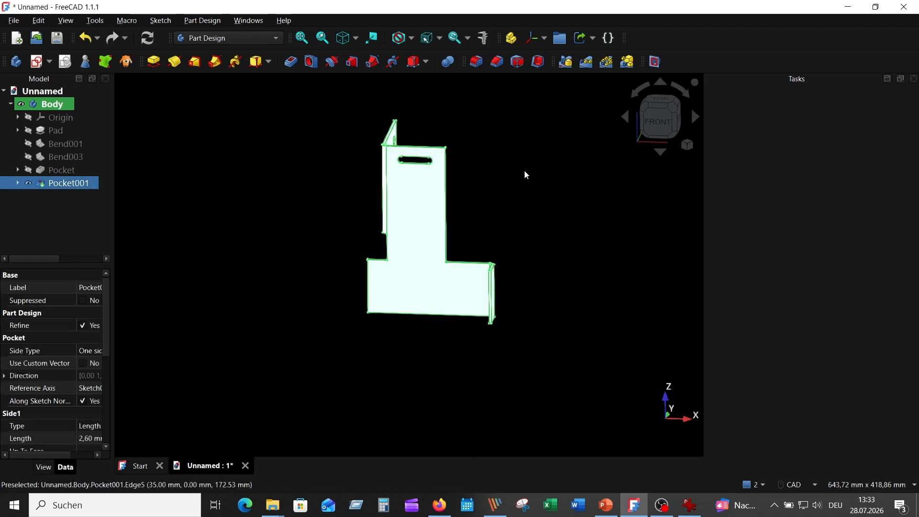
pyautogui.click(586, 61)
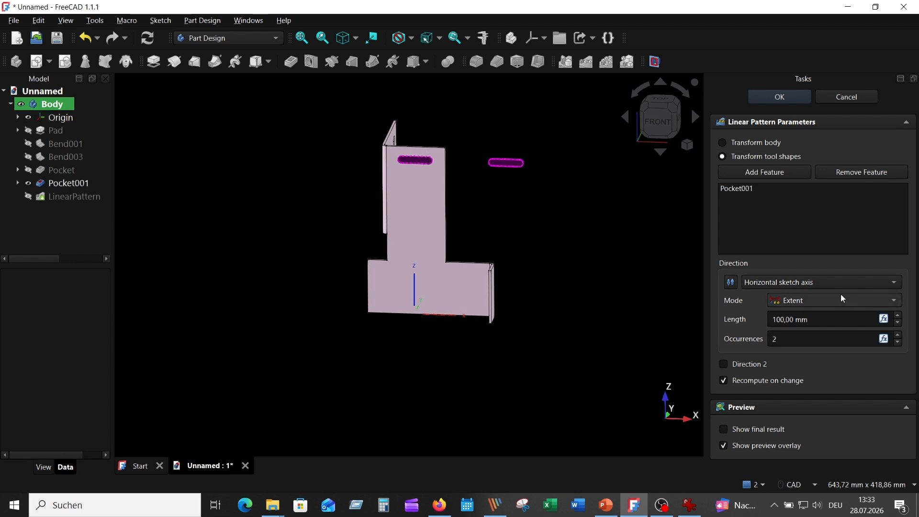
pyautogui.click(820, 281)
pyautogui.click(779, 354)
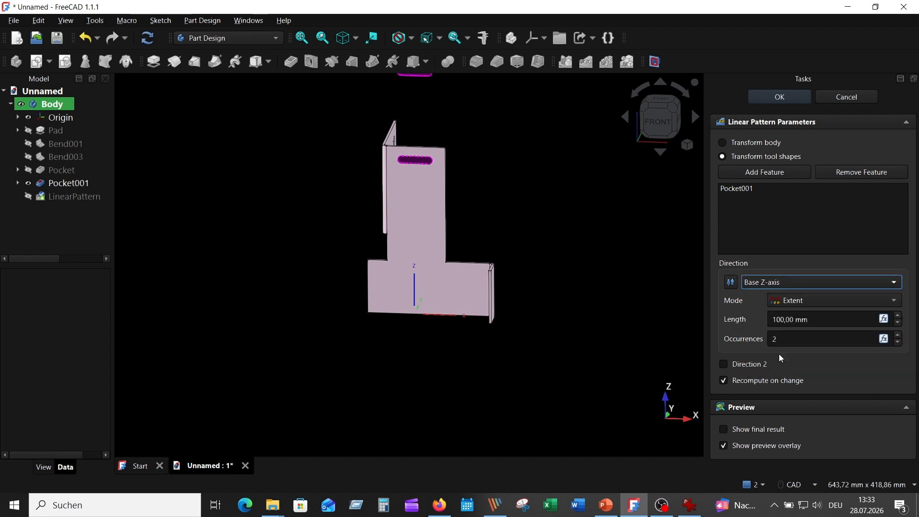
pyautogui.click(731, 283)
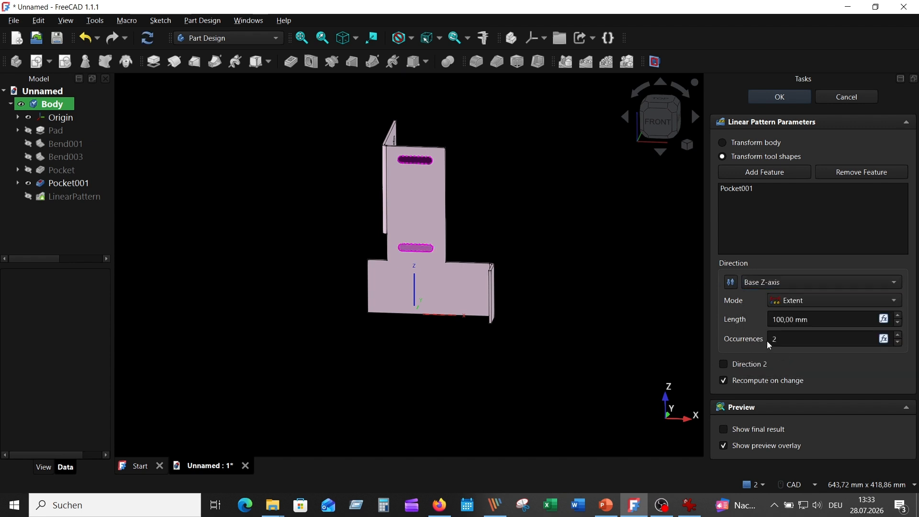
pyautogui.click(897, 336)
pyautogui.click(898, 336)
pyautogui.click(898, 336)
pyautogui.click(898, 335)
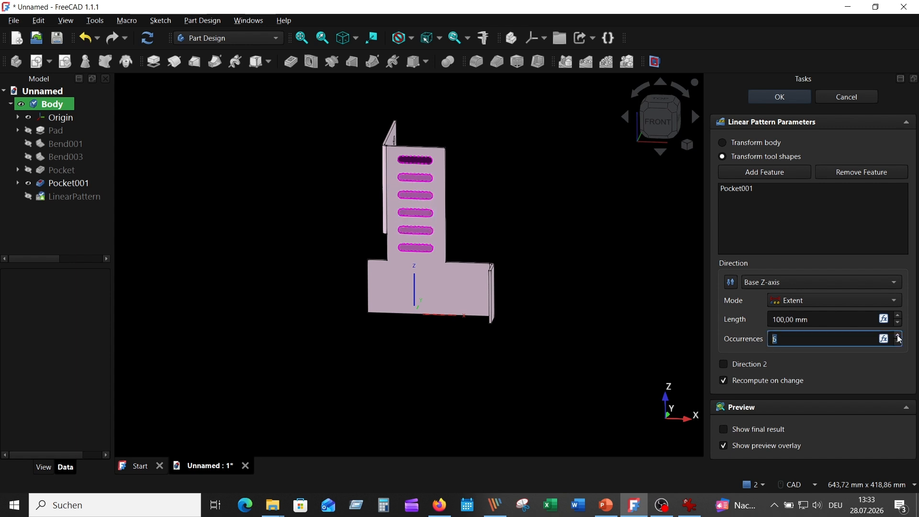
# - Check the slot row's overall height on the reference drawing and set the pattern length to 120-8 mm
pyautogui.click(689, 505)
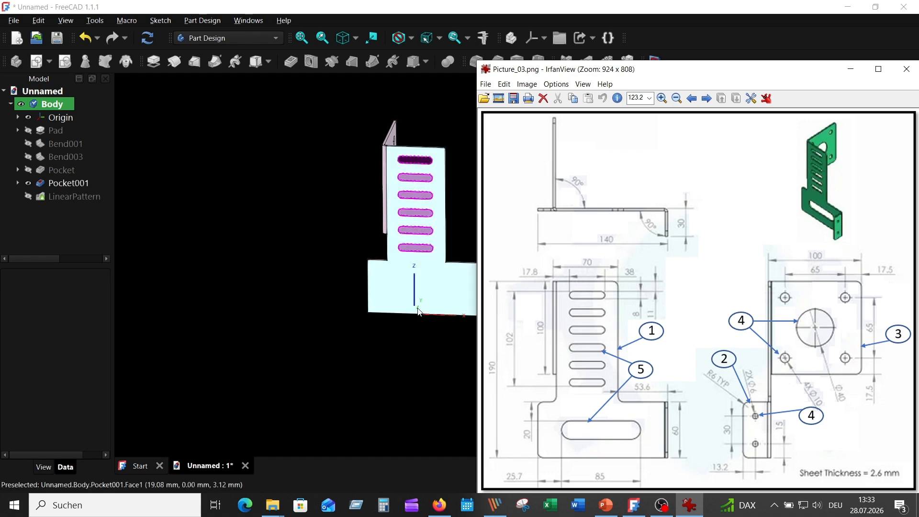
pyautogui.click(325, 351)
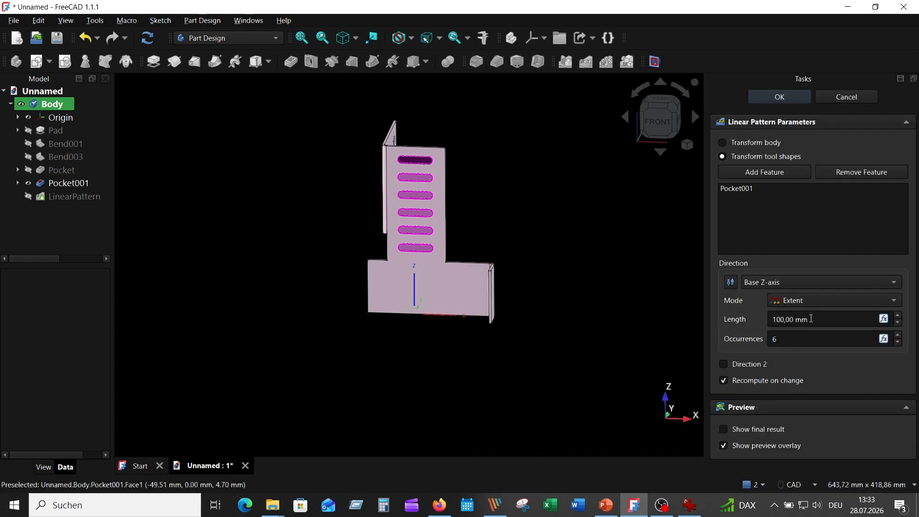
pyautogui.moveTo(811, 319); pyautogui.dragTo(778, 319)
pyautogui.write('1')
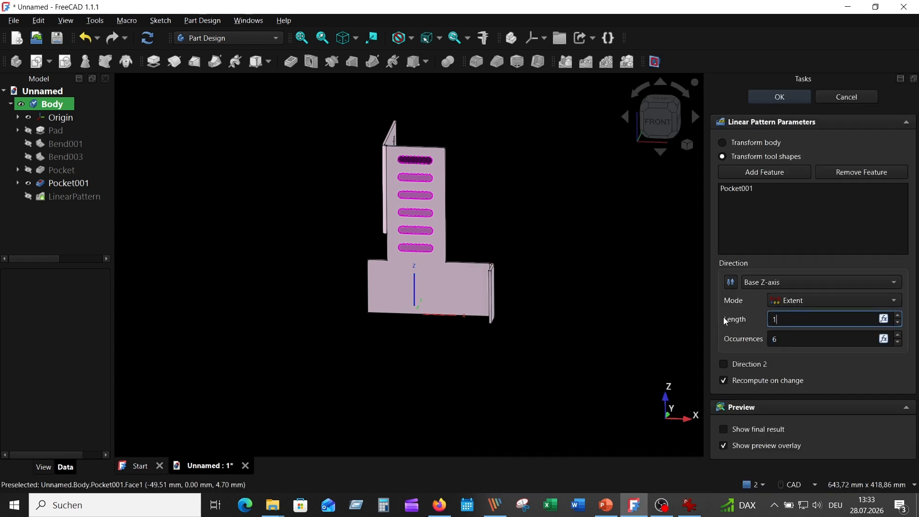
pyautogui.write('20-8')
pyautogui.press('Return')
# - Set the pattern length to 102-8 mm and apply the linear pattern of slots
pyautogui.hotkey('ctrl', 'a')
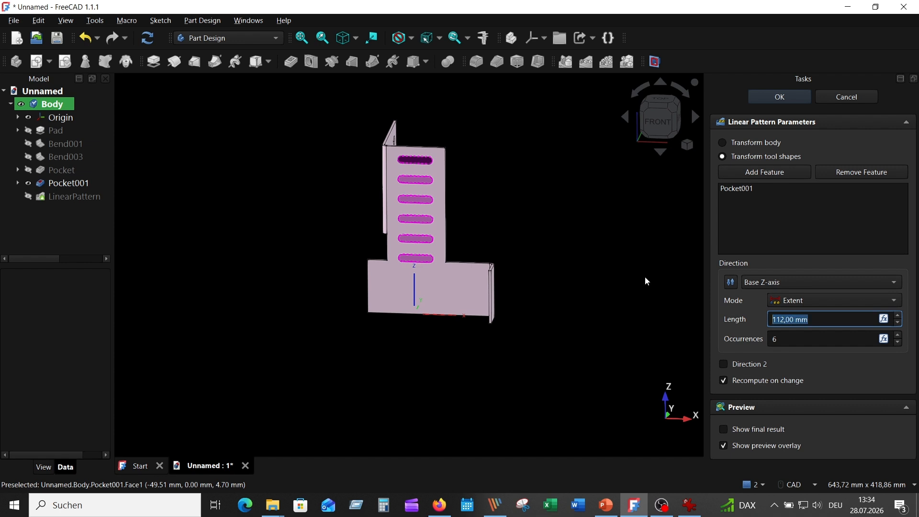
pyautogui.write('102-8')
pyautogui.press('Return')
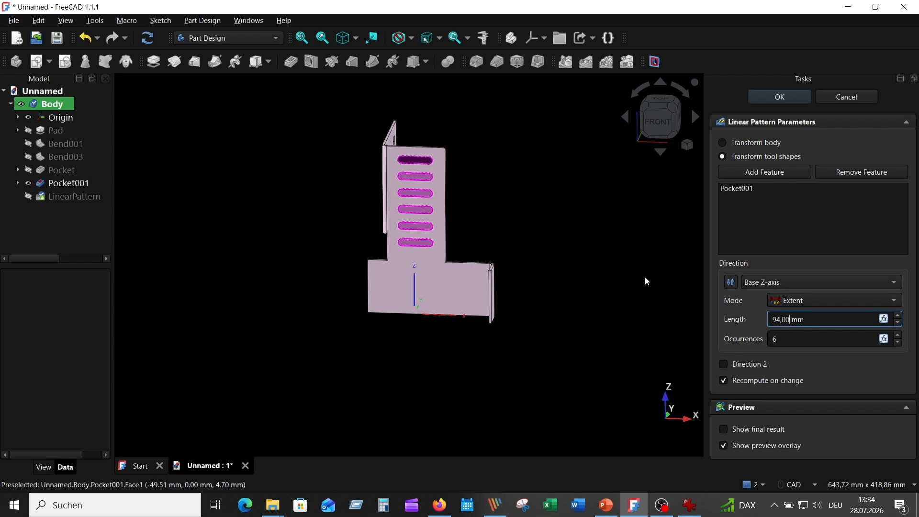
pyautogui.click(776, 98)
pyautogui.moveTo(569, 231); pyautogui.dragTo(569, 229, button='middle')
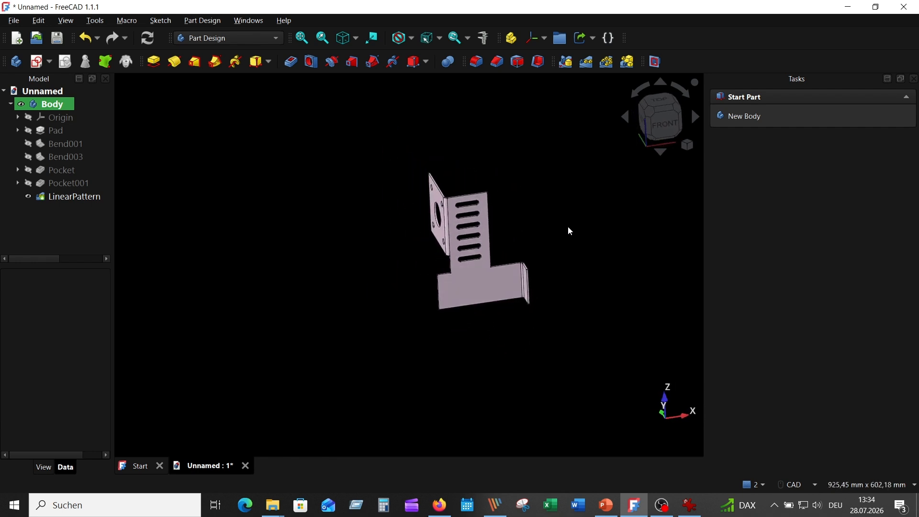
pyautogui.scroll(2, 570, 231)
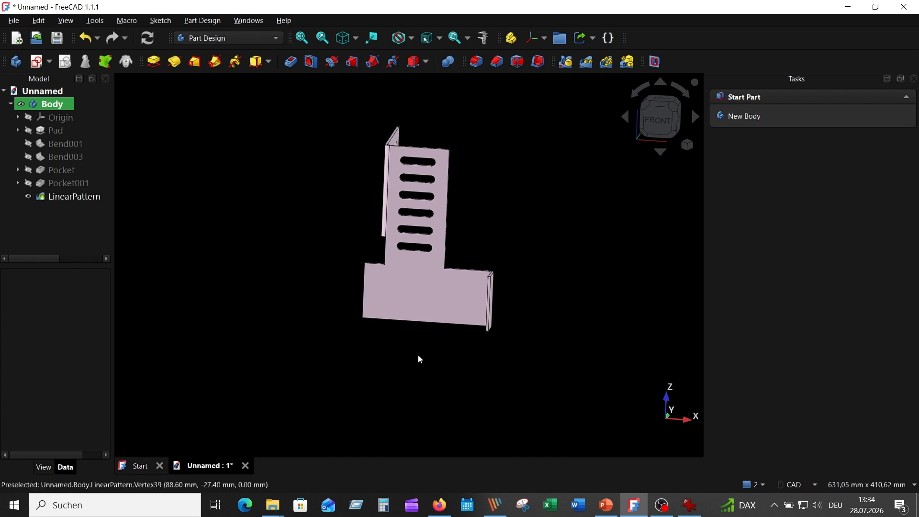
# - Check the large slot's dimensions on the reference drawing and start a new sketch on the main plate's front face
pyautogui.click(689, 505)
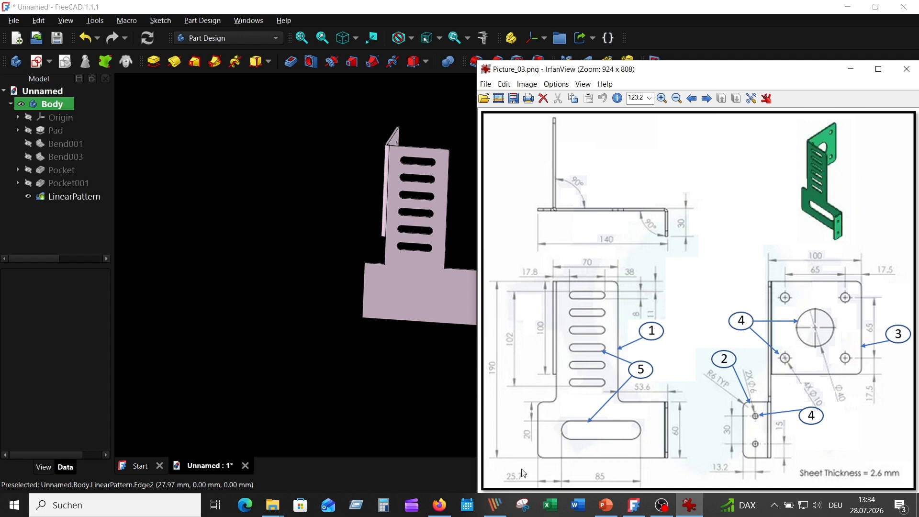
pyautogui.click(445, 308)
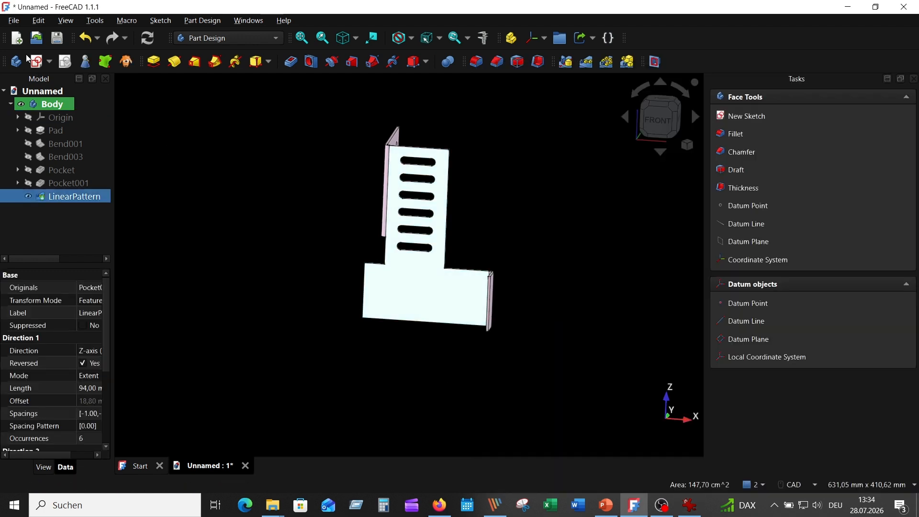
pyautogui.click(30, 60)
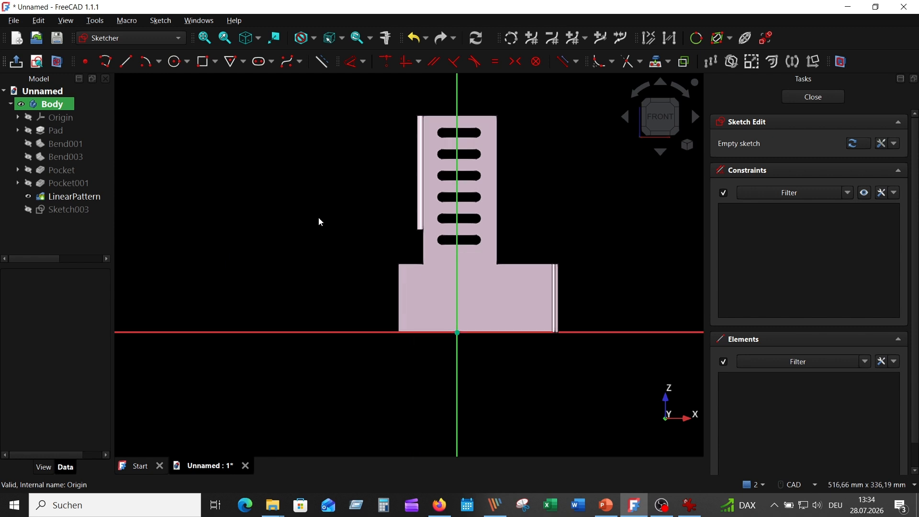
# - Sketch a horizontal slot on the plate's wide lower section, about 59 mm between arc centers with 10 mm radius
pyautogui.scroll(2, 320, 222)
pyautogui.click(259, 61)
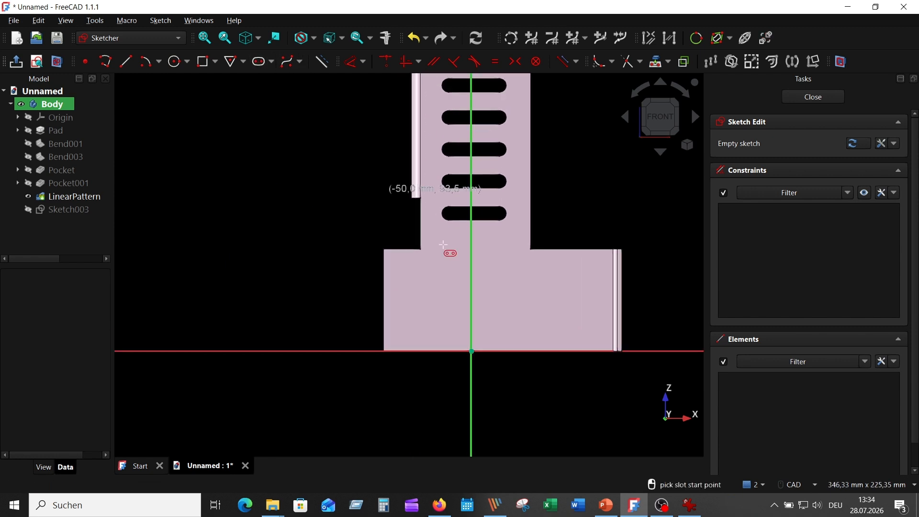
pyautogui.click(537, 300)
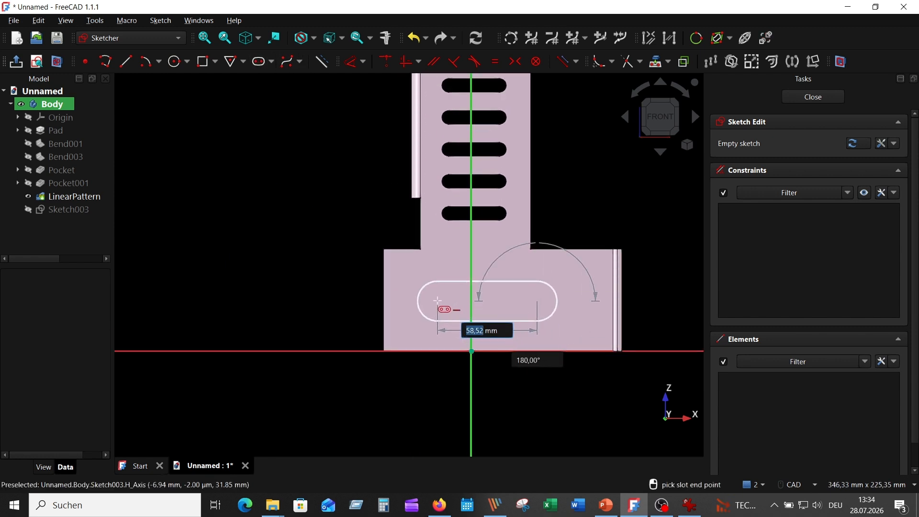
pyautogui.click(436, 301)
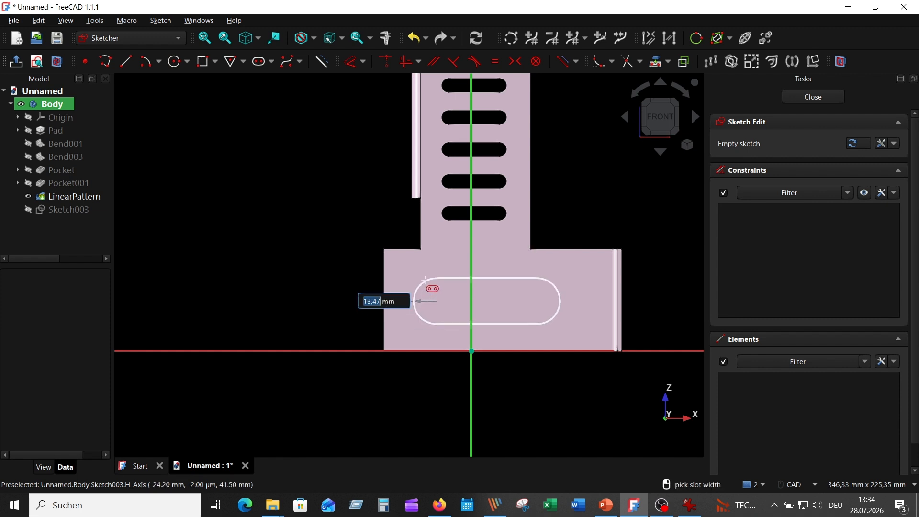
pyautogui.write('10')
pyautogui.press('Return')
pyautogui.scroll(2, 426, 277)
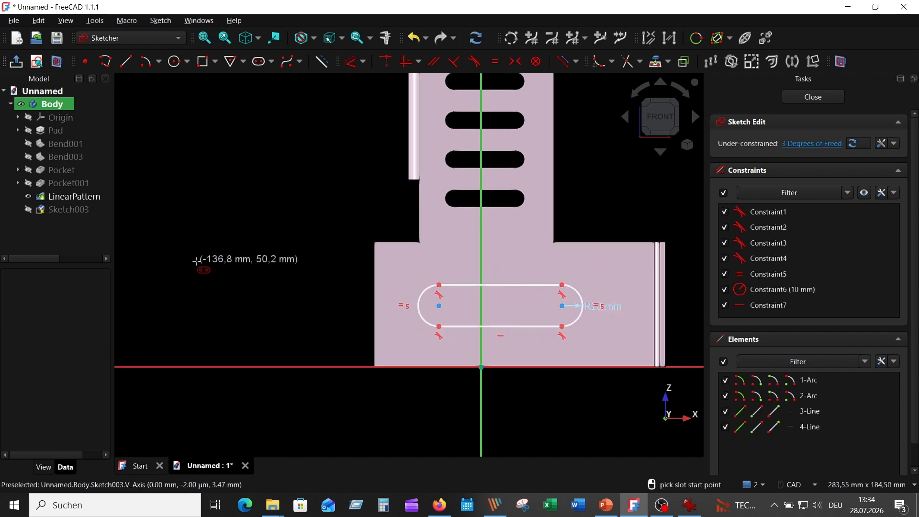
pyautogui.press('Escape')
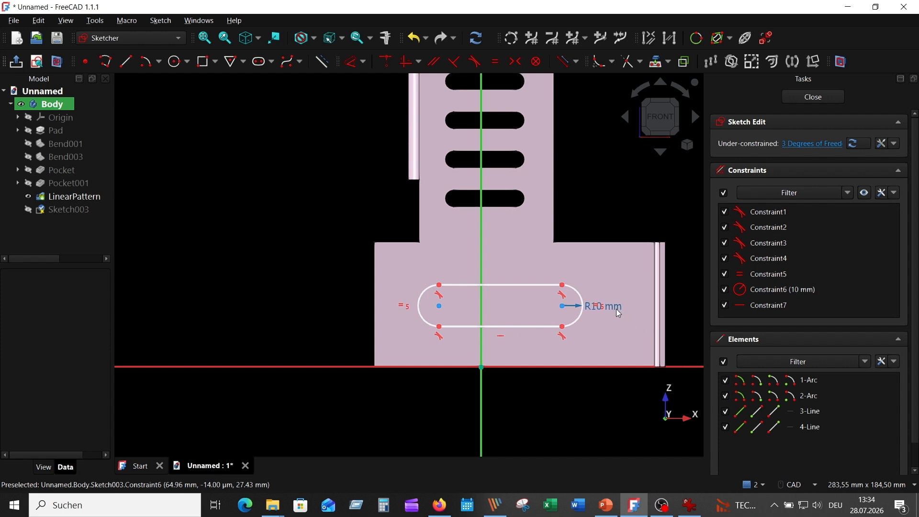
# - Move the slot's radius dimension clear of the sketch and project the wide lower section's left vertical edge as external geometry
pyautogui.moveTo(601, 306); pyautogui.dragTo(643, 194)
pyautogui.click(718, 38)
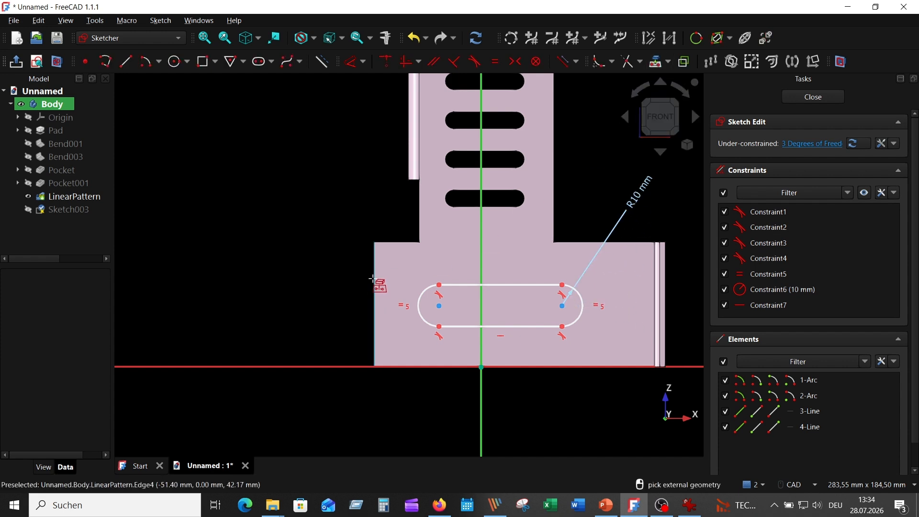
pyautogui.click(375, 284)
pyautogui.press('Escape')
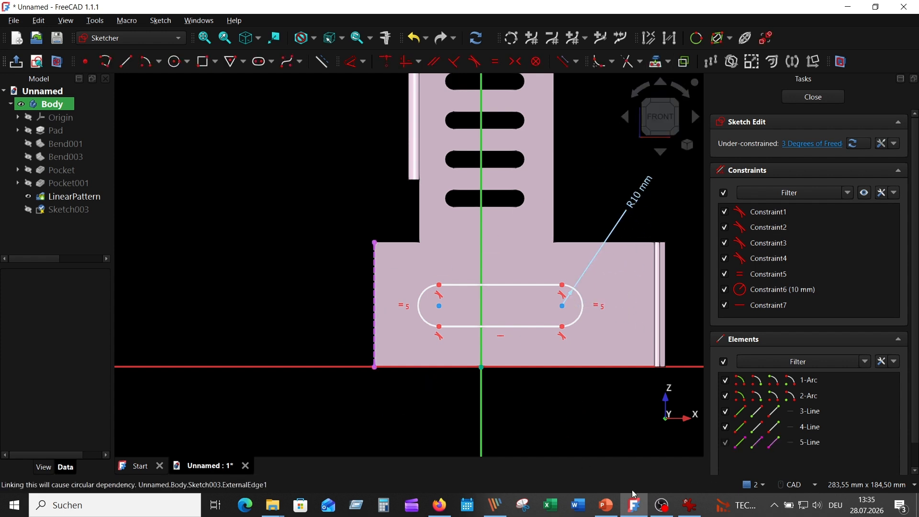
# - Check the slot's side offset on the reference drawing and dimension 25.7 mm between the projected edge and the slot's left arc
pyautogui.click(689, 505)
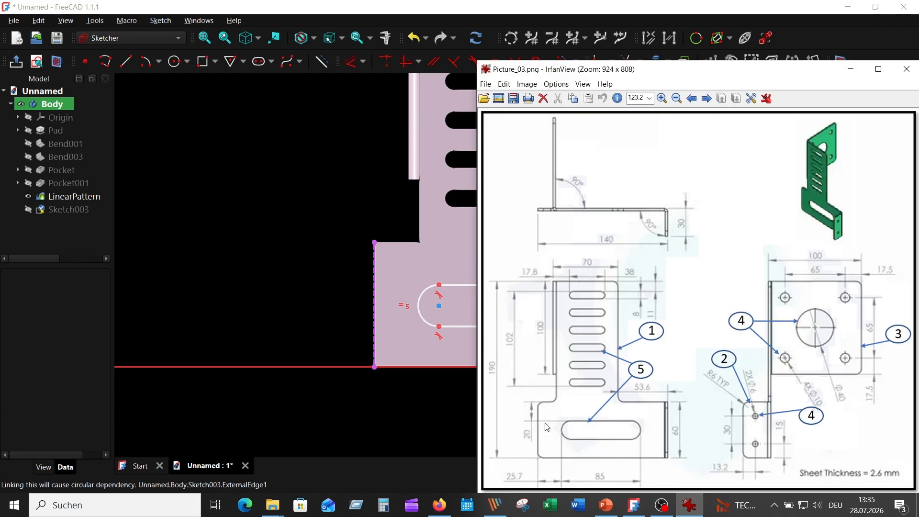
pyautogui.click(295, 247)
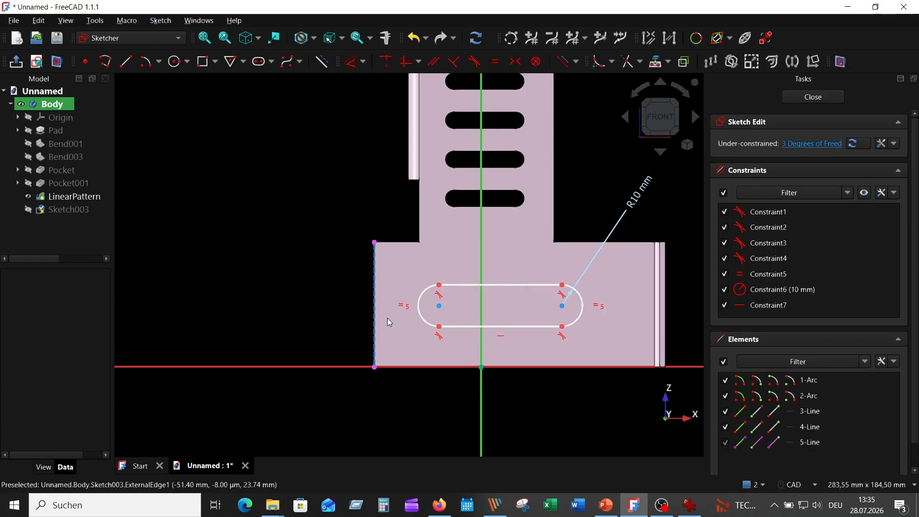
pyautogui.click(375, 323)
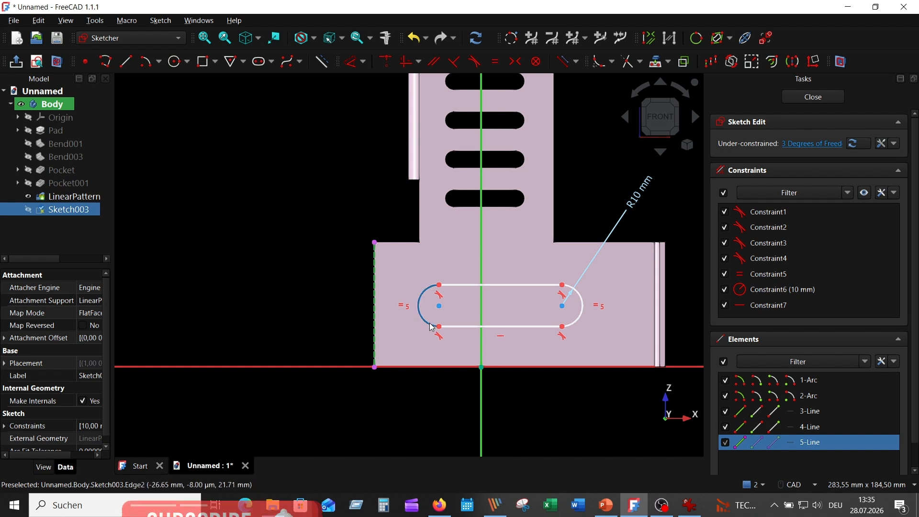
pyautogui.click(419, 307)
pyautogui.click(352, 61)
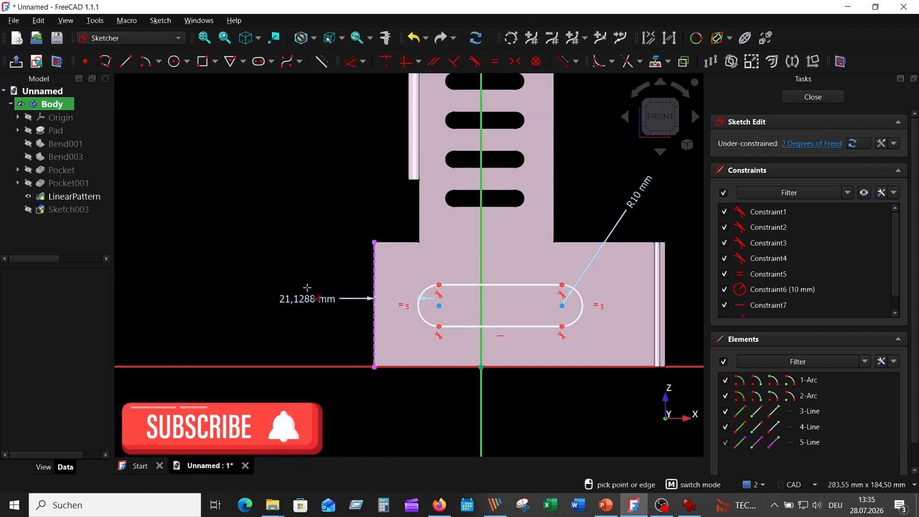
pyautogui.click(307, 288)
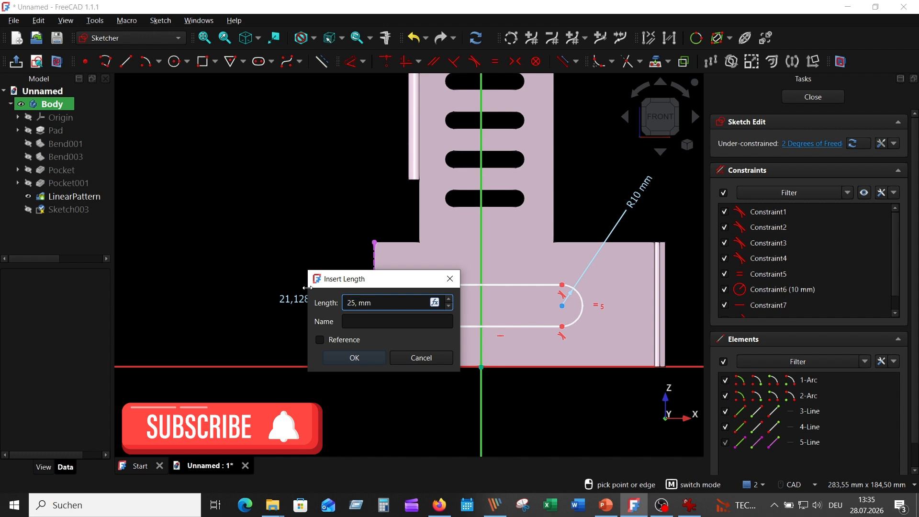
pyautogui.write('25,7')
pyautogui.press('Return')
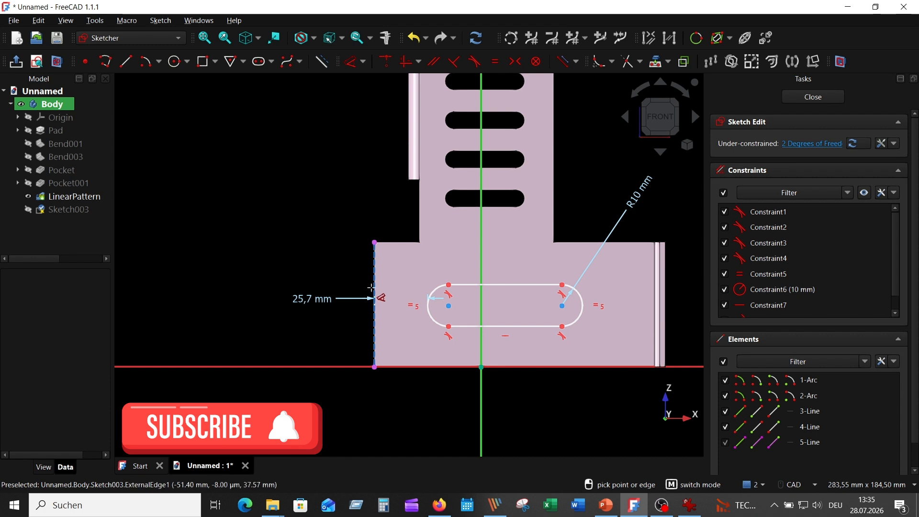
# - Set the vertical distance from the projected edge's upper endpoint to the slot's upper line to 20 mm
pyautogui.click(479, 286)
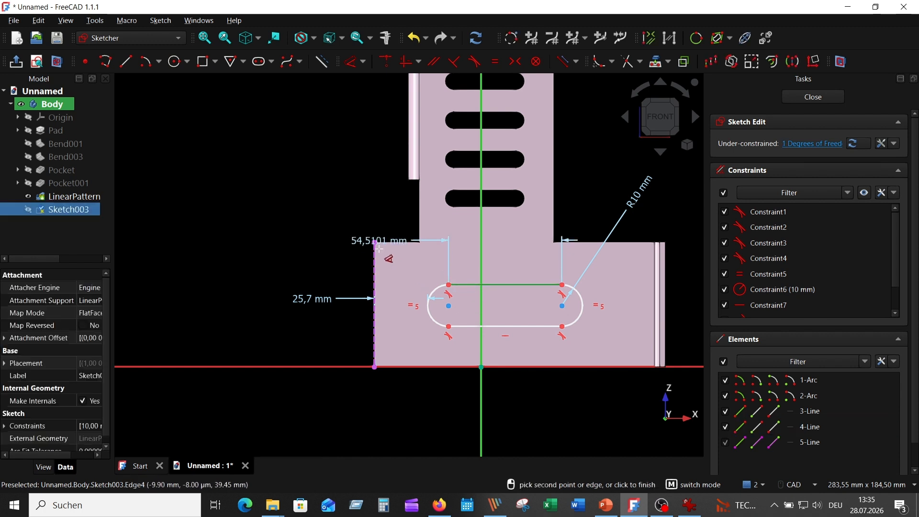
pyautogui.click(374, 242)
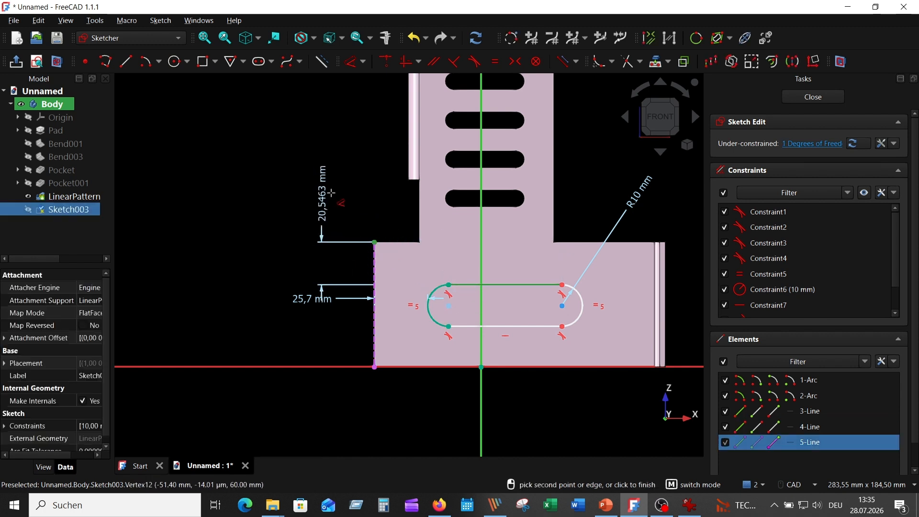
pyautogui.click(335, 194)
pyautogui.write('20,55')
pyautogui.press('Return')
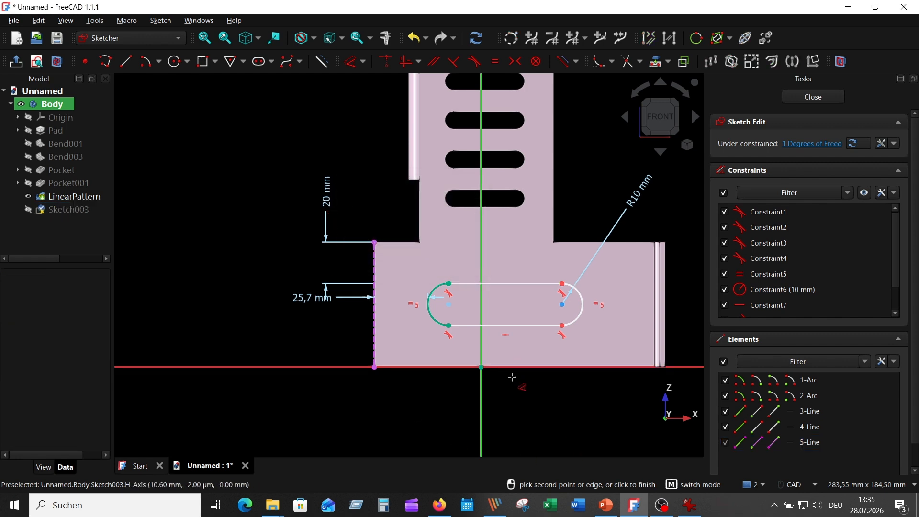
# - Check the large slot's length on the reference drawing and set the distance between its arc centers to 65 mm
pyautogui.click(689, 505)
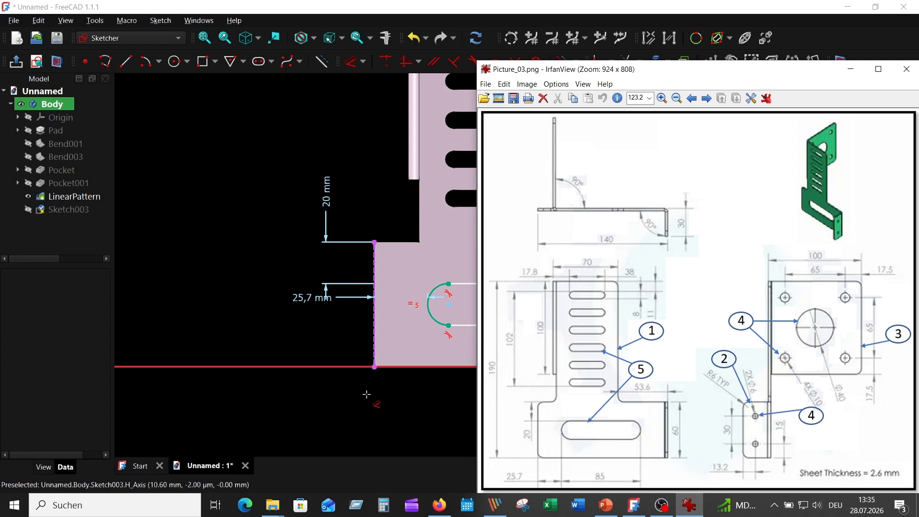
pyautogui.moveTo(332, 393); pyautogui.dragTo(231, 345, button='middle')
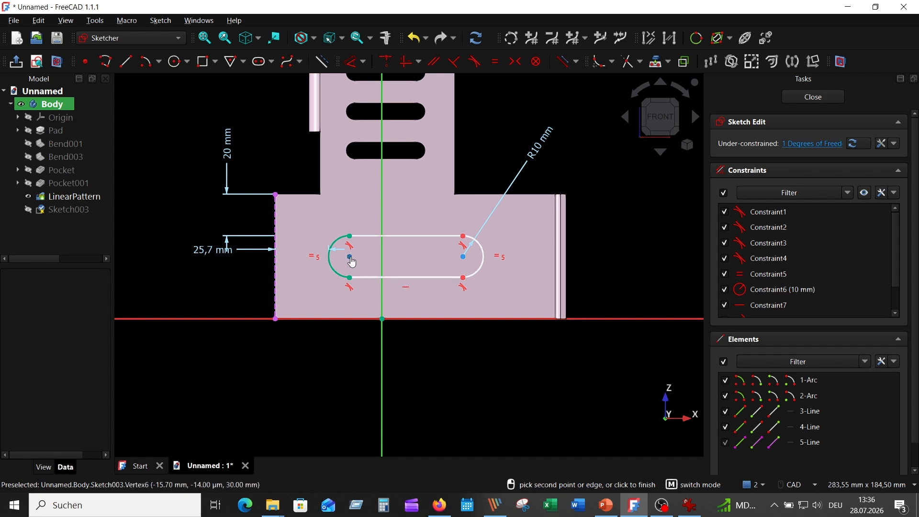
pyautogui.click(350, 256)
pyautogui.click(463, 256)
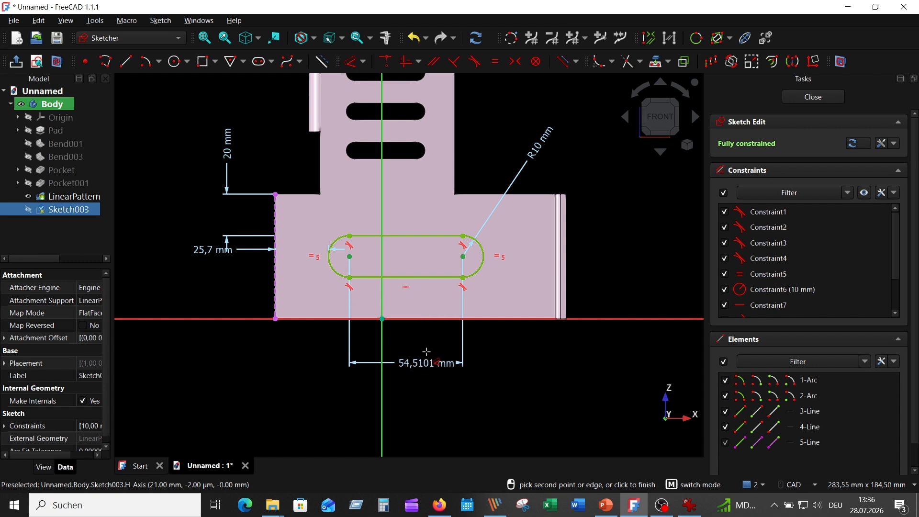
pyautogui.click(429, 354)
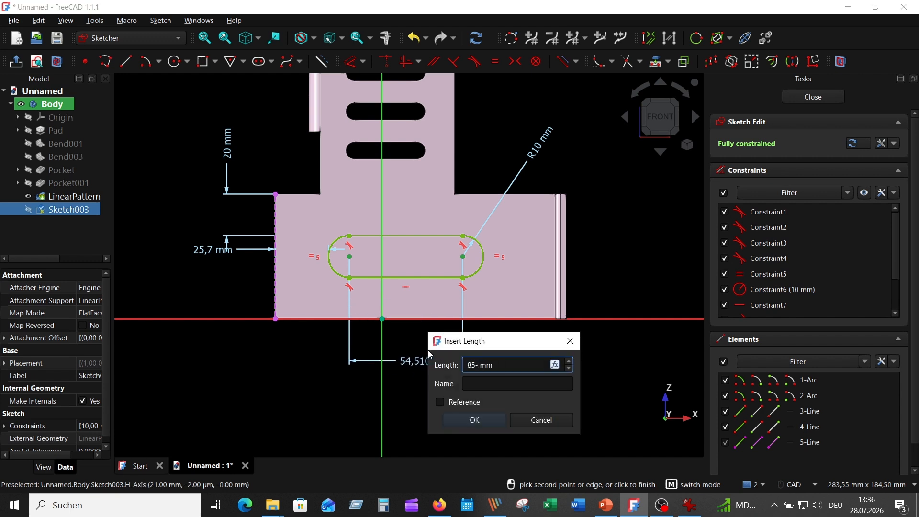
pyautogui.write('65,00')
pyautogui.press('Return')
pyautogui.press('Escape')
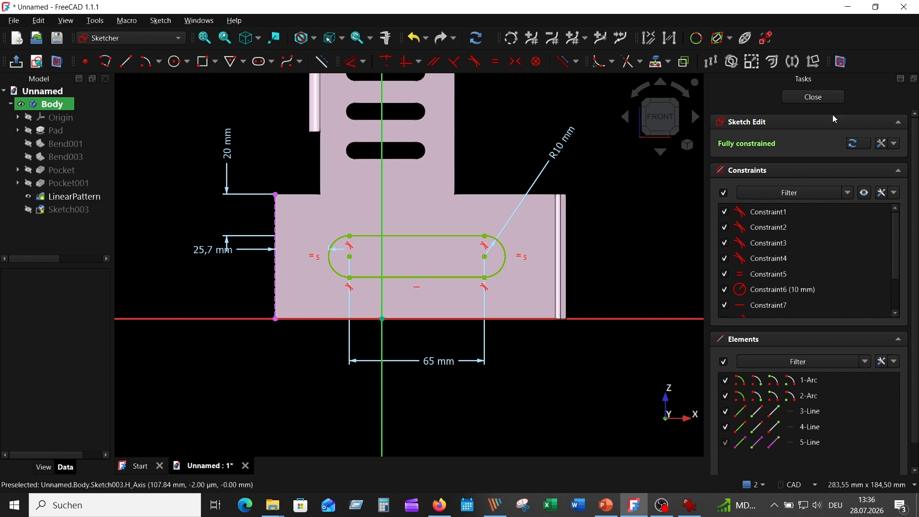
# - Finish the slot sketch and cut it through the plate with a 2.6 mm pocket
pyautogui.click(808, 95)
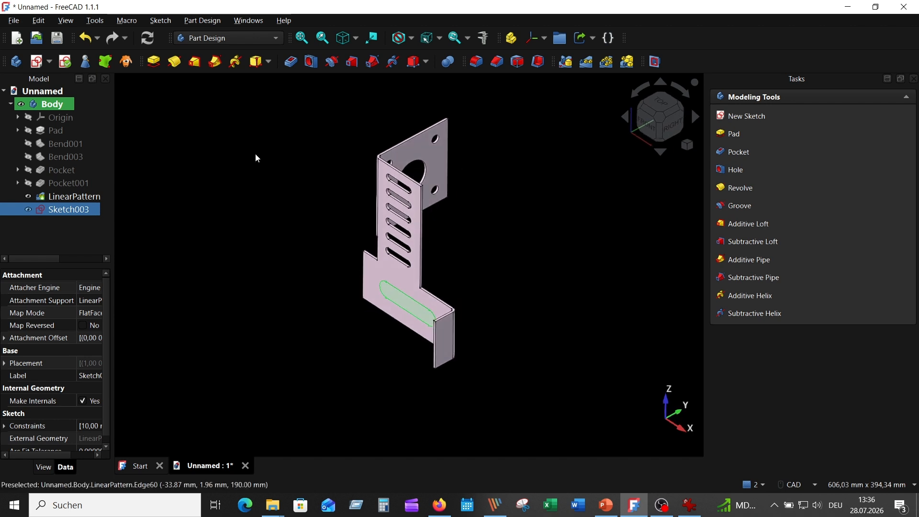
pyautogui.click(292, 62)
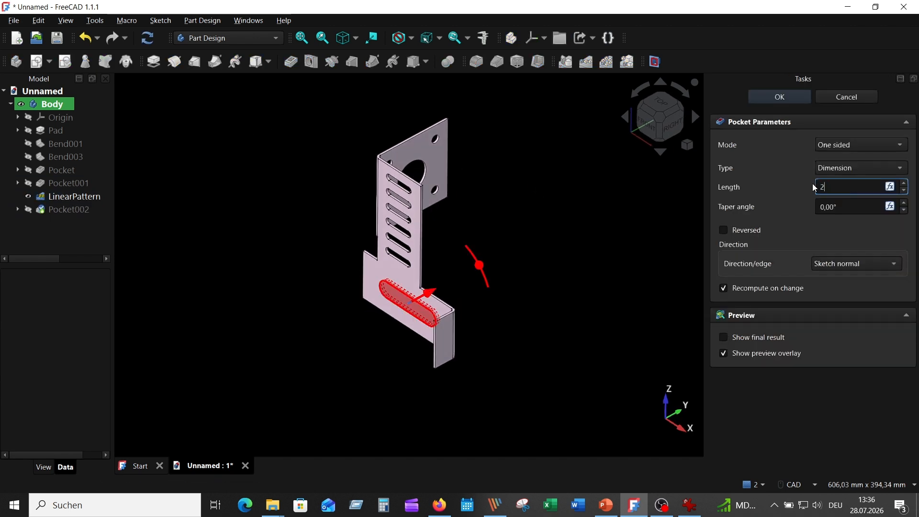
pyautogui.press('Return')
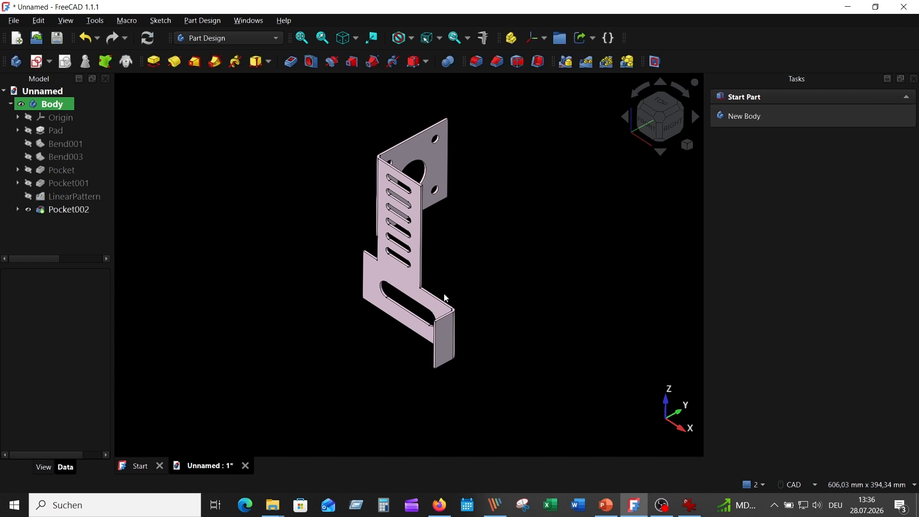
# - Check the small flange's hole layout on the reference drawing and start a new sketch on that flange's outer face
pyautogui.moveTo(445, 298); pyautogui.dragTo(516, 282, button='middle')
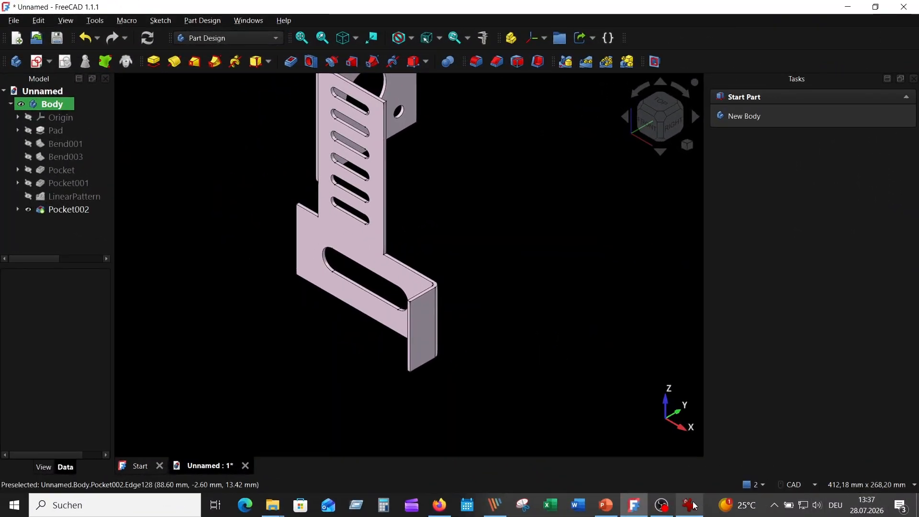
pyautogui.click(694, 505)
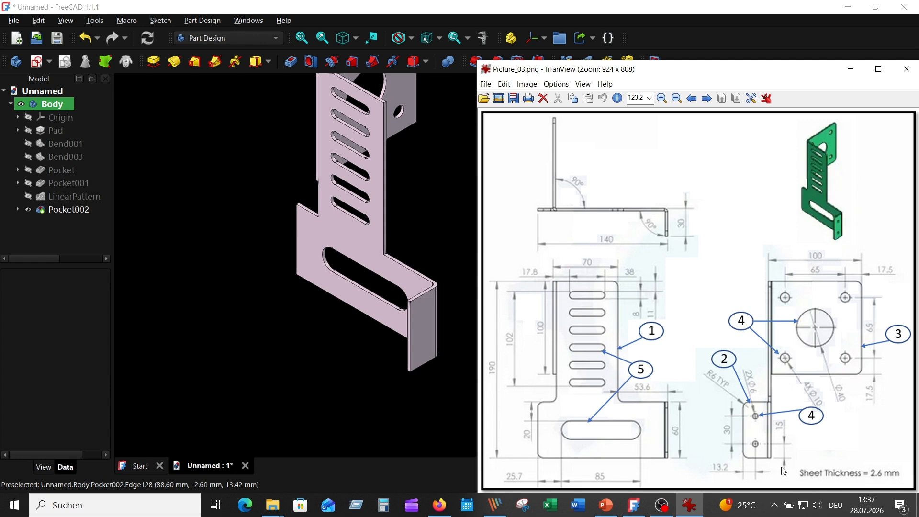
pyautogui.click(418, 337)
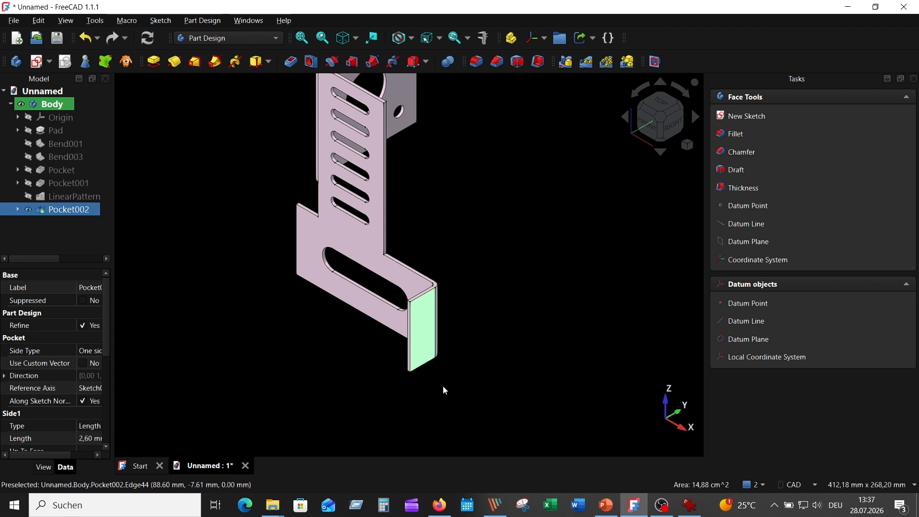
pyautogui.click(37, 61)
# - Project the small flange's free vertical edge into the sketch as external geometry
pyautogui.scroll(2, 222, 241)
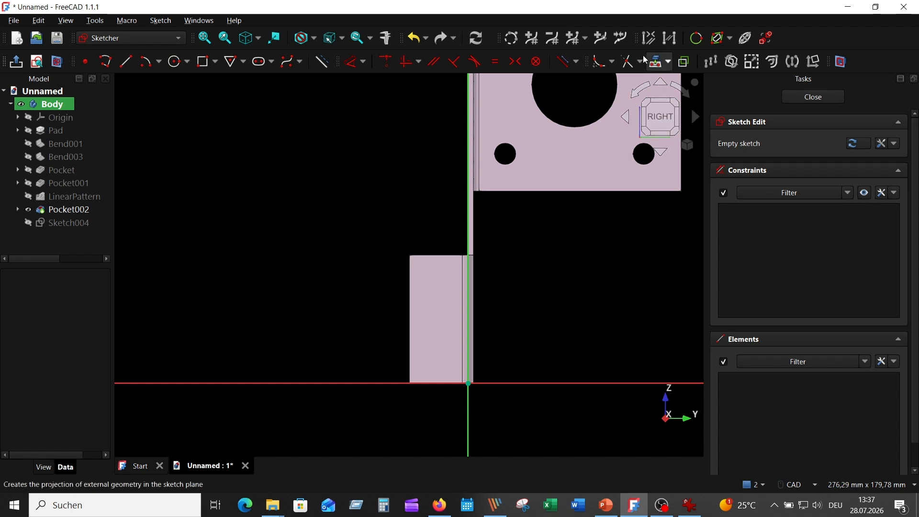
pyautogui.click(656, 62)
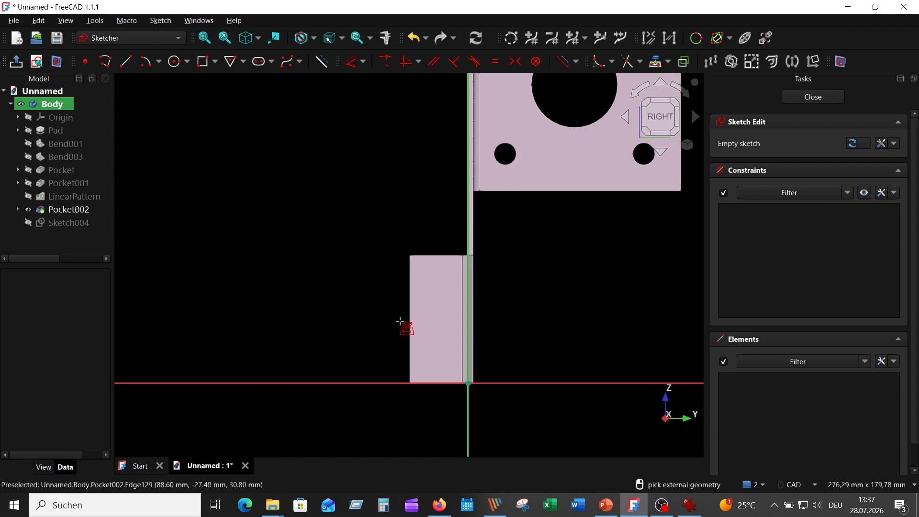
pyautogui.click(405, 321)
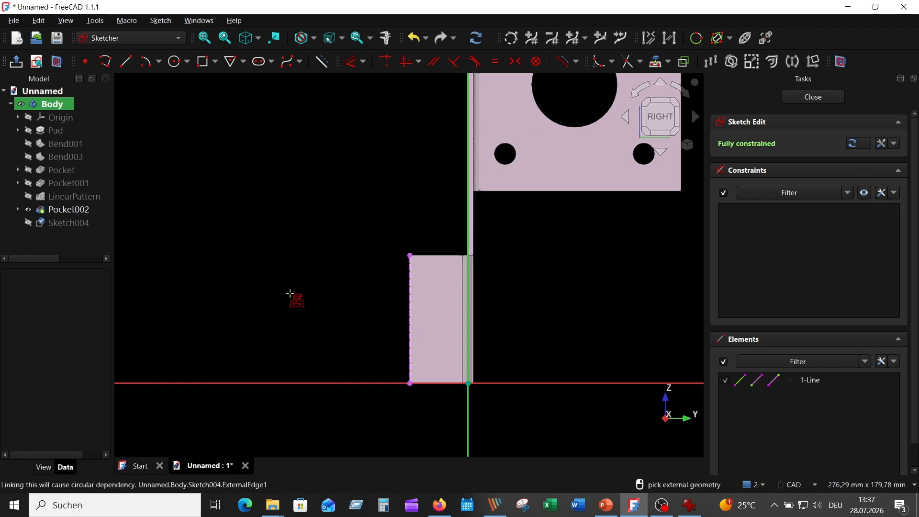
pyautogui.scroll(1, 292, 296)
pyautogui.press('Escape')
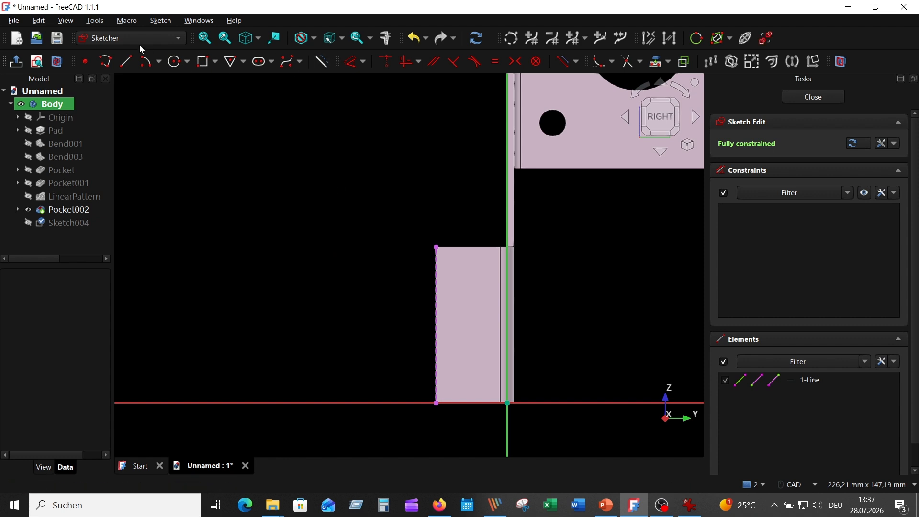
# - Draw a horizontal line about 53 mm long from the projected edge's midpoint across the flange and make it construction geometry
pyautogui.click(126, 62)
pyautogui.click(435, 325)
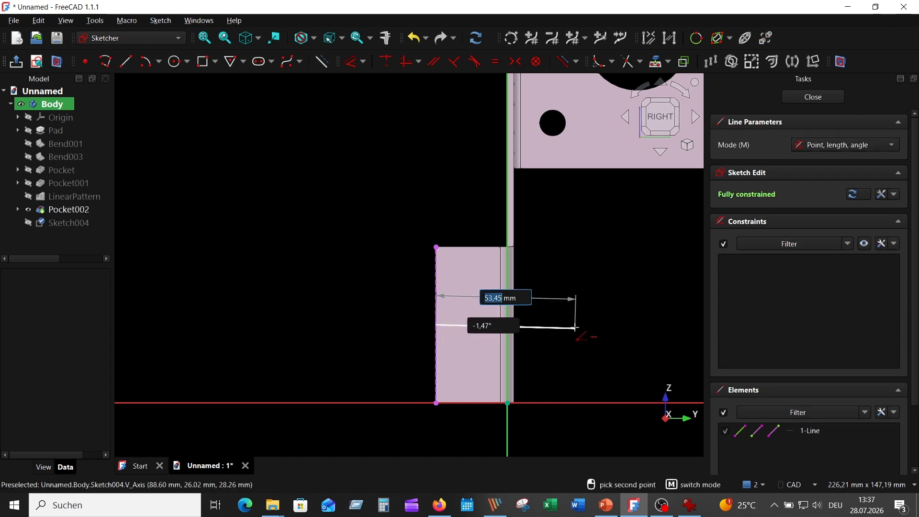
pyautogui.click(575, 325)
pyautogui.press('Escape')
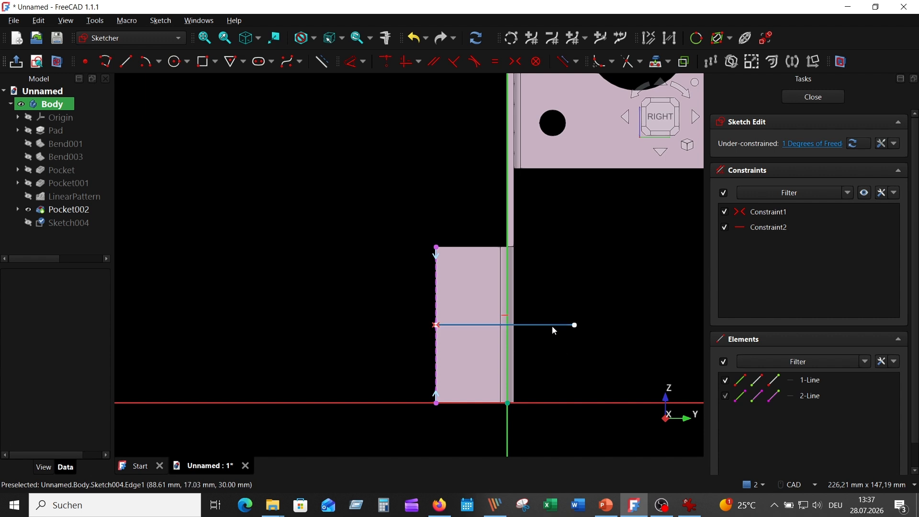
pyautogui.click(553, 326)
pyautogui.click(323, 63)
pyautogui.scroll(2, 579, 312)
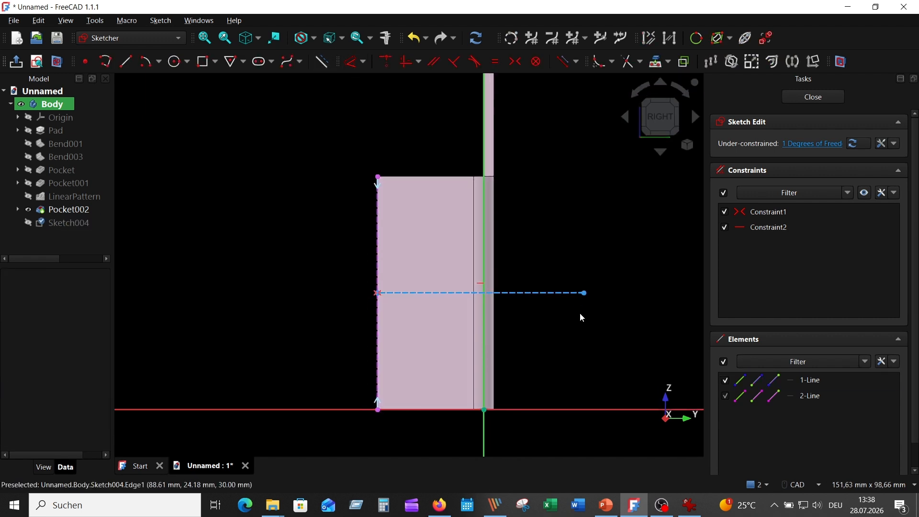
# - Sketch a 6 mm diameter circle on the flange below the centerline and move its dimension label beneath the flange
pyautogui.click(175, 61)
pyautogui.click(422, 376)
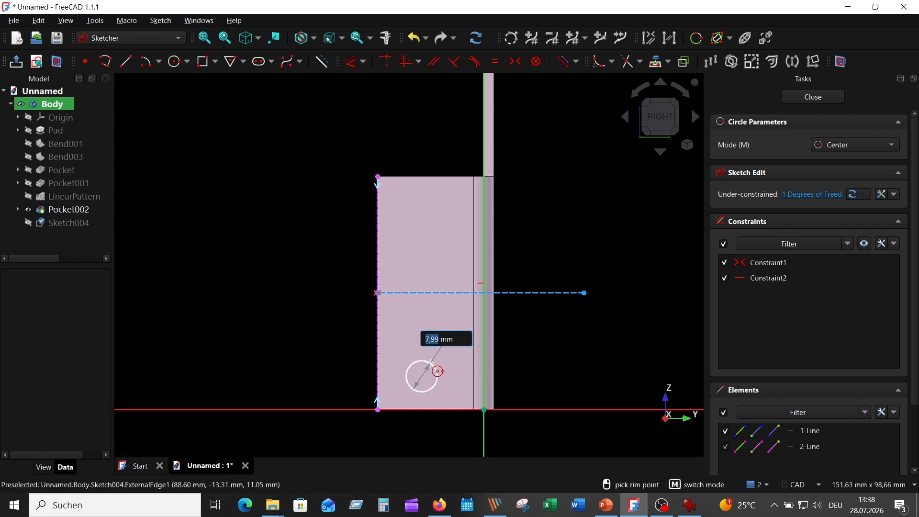
pyautogui.write('6')
pyautogui.press('Return')
pyautogui.press('Escape')
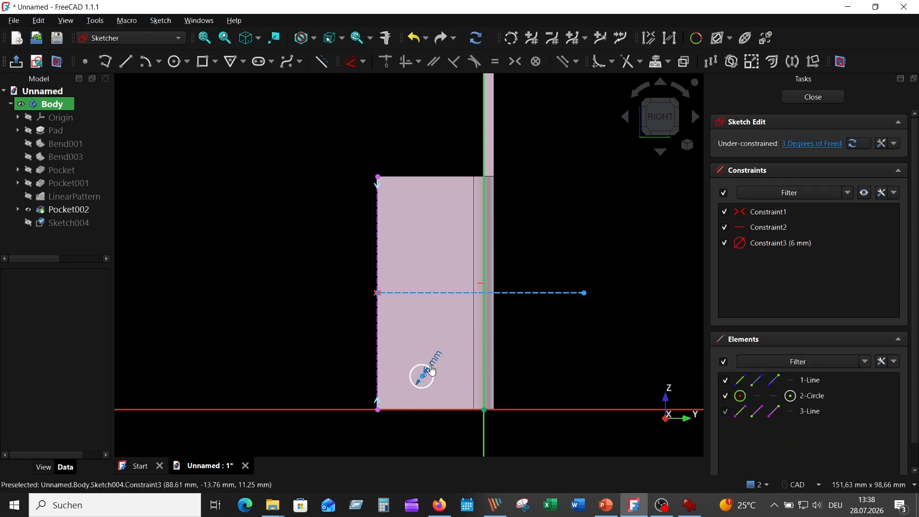
pyautogui.moveTo(432, 370); pyautogui.dragTo(433, 438)
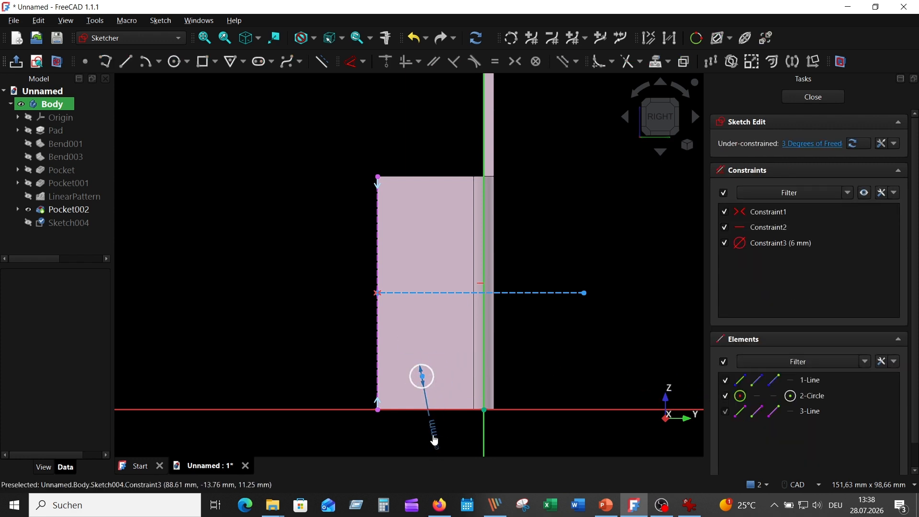
# - Check the hole position on the reference drawing and set the circle center's horizontal distance from the small flange's free edge to 13,2 mm
pyautogui.click(689, 507)
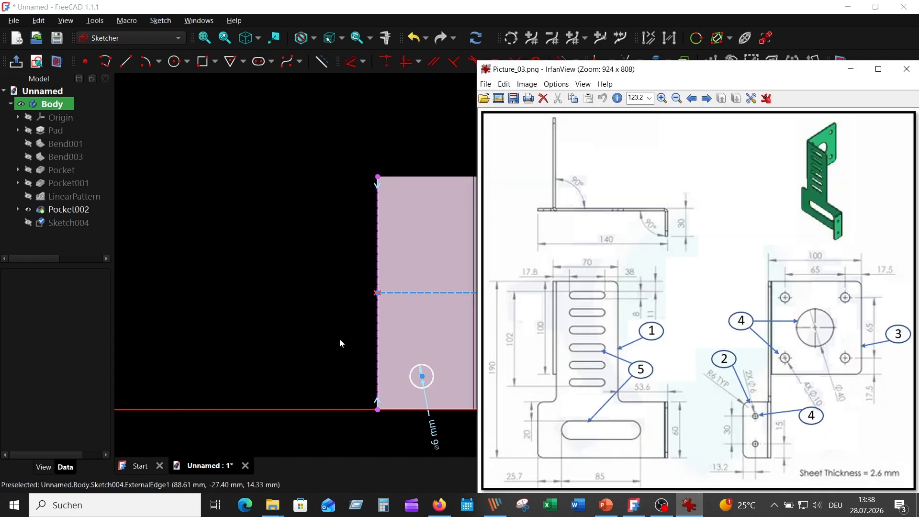
pyautogui.click(322, 312)
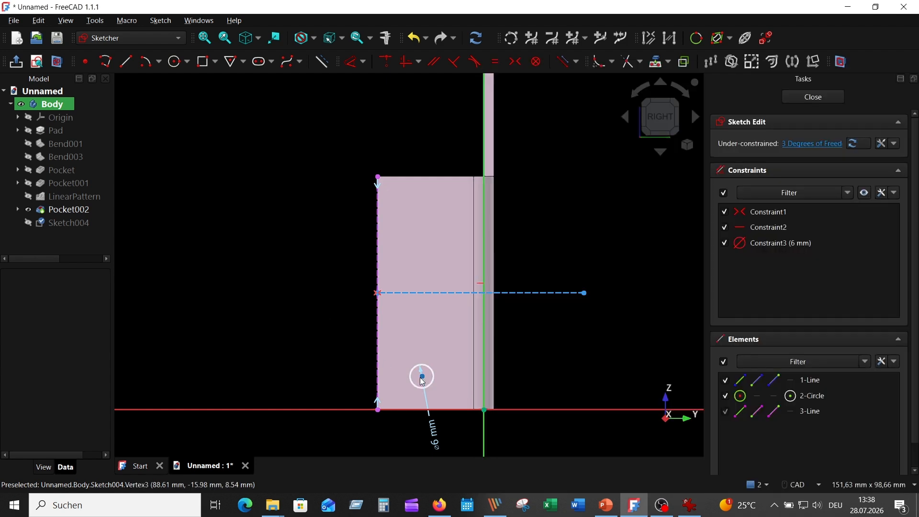
pyautogui.click(420, 384)
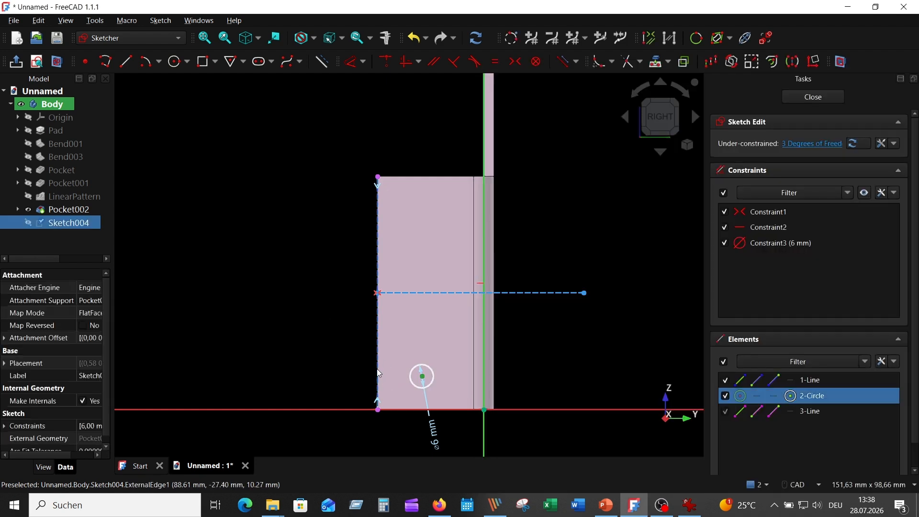
pyautogui.click(352, 62)
pyautogui.click(330, 439)
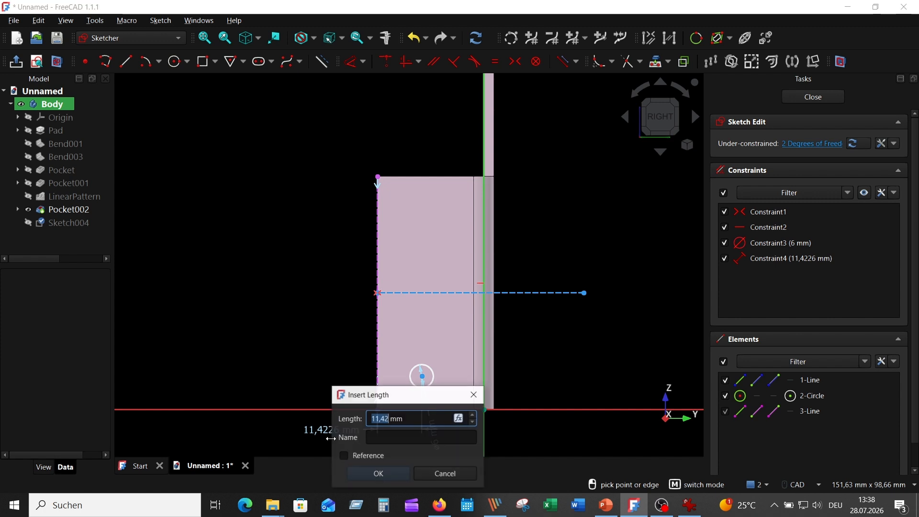
pyautogui.write('13,2')
pyautogui.press('Return')
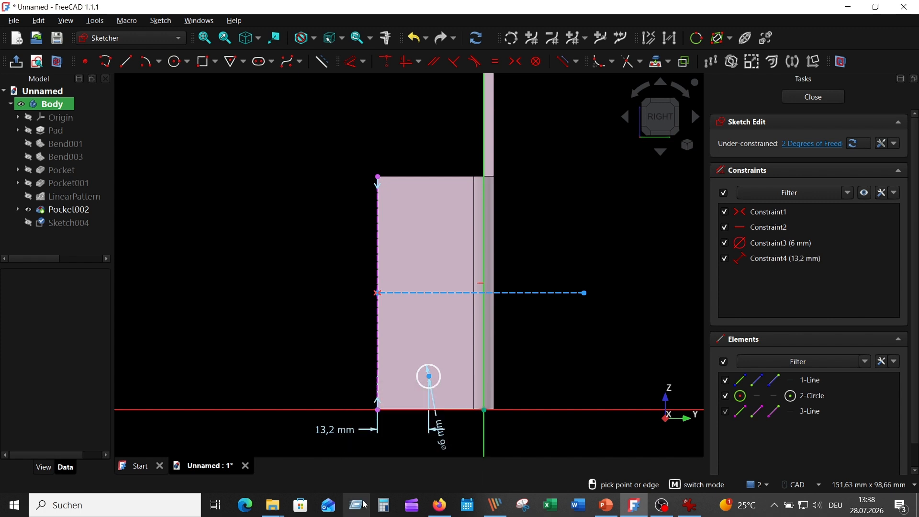
# - Dimension the circle center's height above the sketch's horizontal axis as 15 mm
pyautogui.click(429, 376)
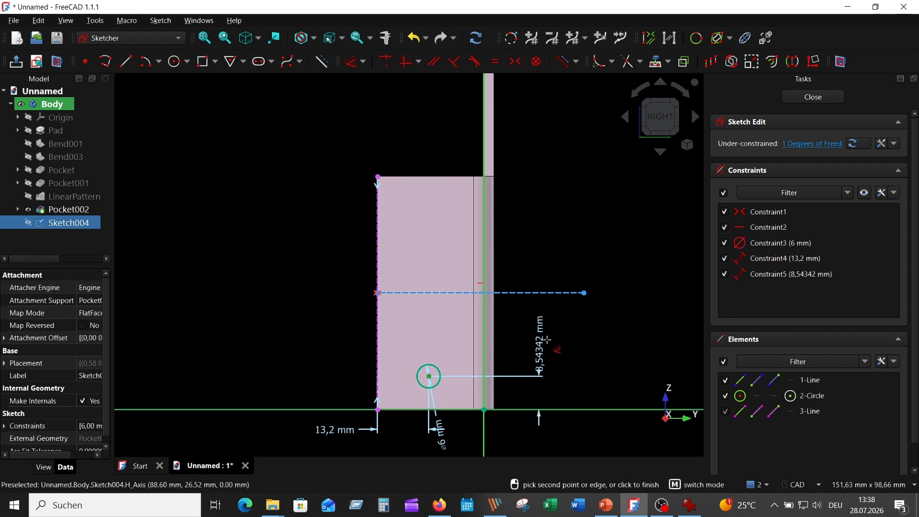
pyautogui.click(547, 341)
pyautogui.write('15')
pyautogui.press('Return')
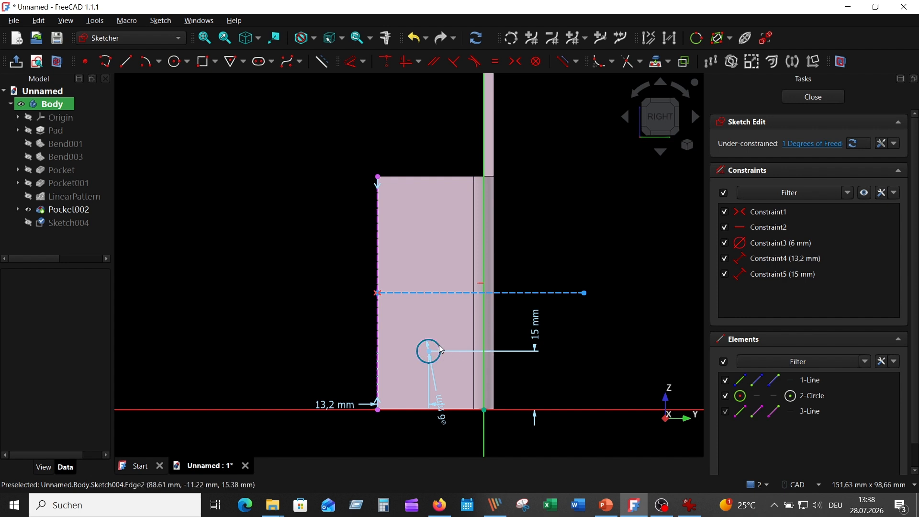
# - Dimension the horizontal construction line's length as 53,06 mm, placing the dimension above the line
pyautogui.click(550, 293)
pyautogui.click(351, 63)
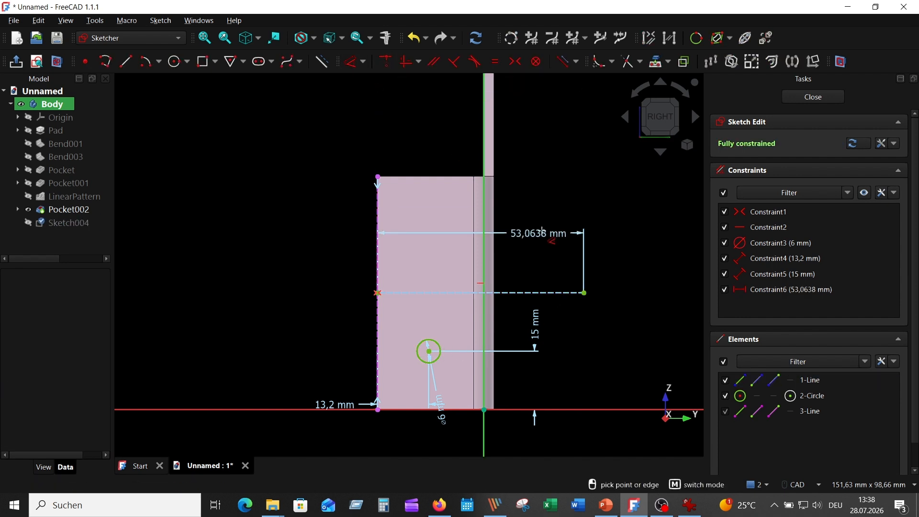
pyautogui.click(542, 259)
pyautogui.click(599, 319)
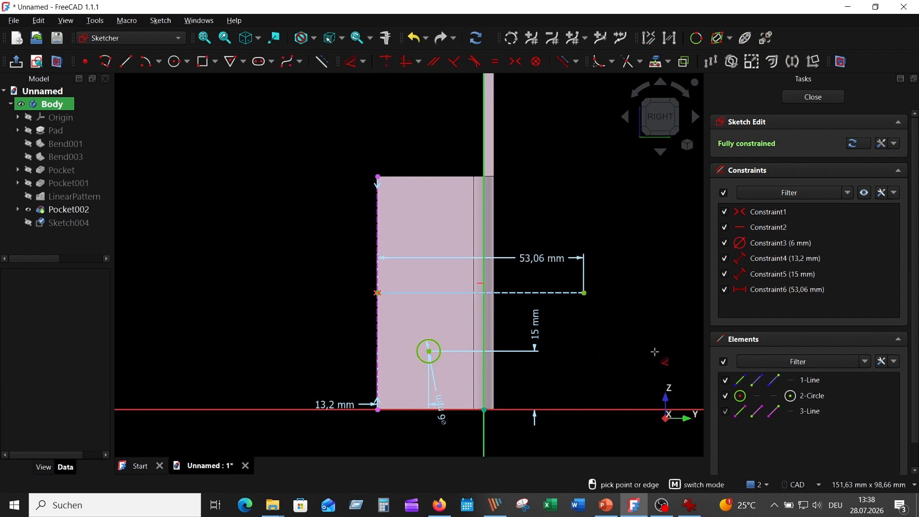
# - Mirror the 6 mm circle about the horizontal construction line and move the copy's diameter label above the flange
pyautogui.click(439, 355)
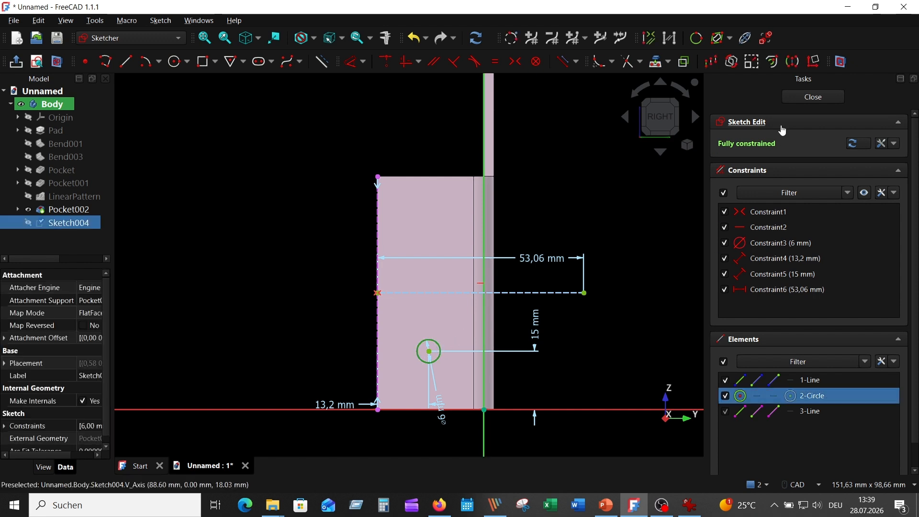
pyautogui.click(791, 63)
pyautogui.click(550, 293)
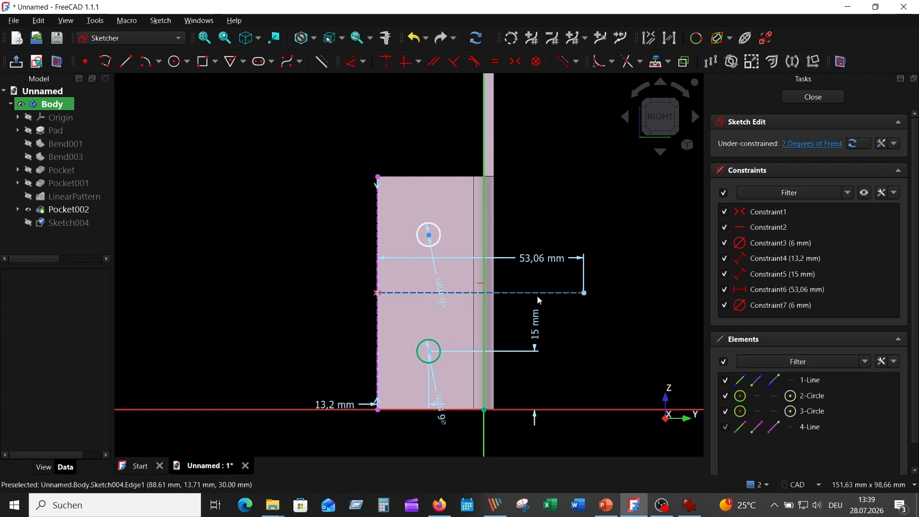
pyautogui.moveTo(441, 292); pyautogui.dragTo(433, 129)
# - Dimension the vertical distance between the two circle centers as 30 mm
pyautogui.click(428, 352)
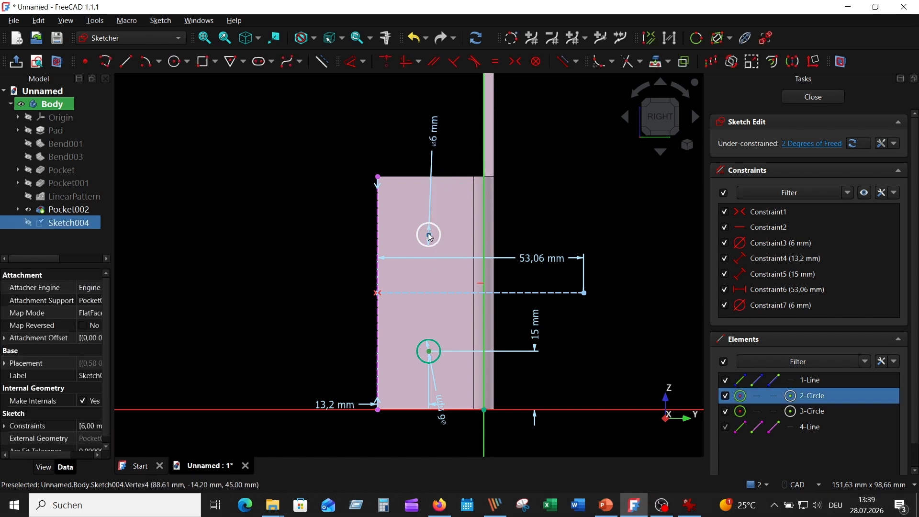
pyautogui.click(429, 235)
pyautogui.click(351, 61)
pyautogui.click(346, 287)
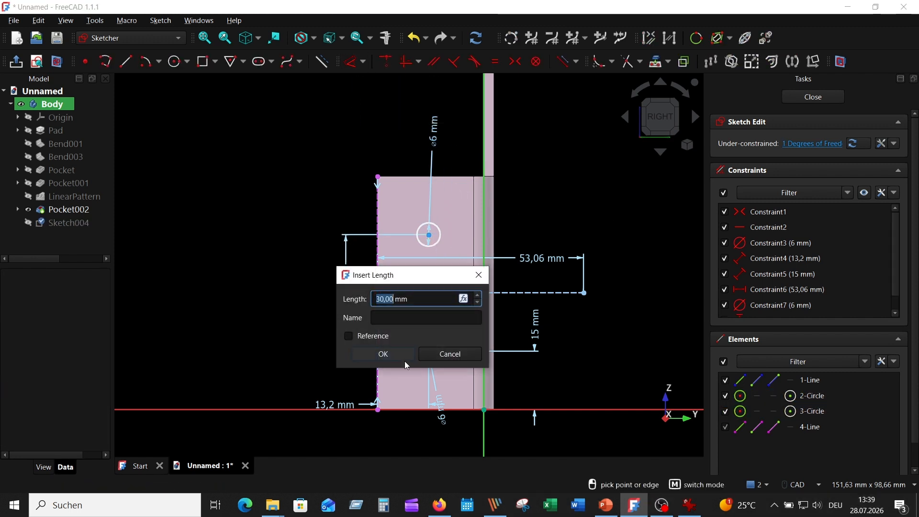
pyautogui.press('Return')
# - Close the sketch and cut the two small flange holes with a 2,6 mm deep Pocket
pyautogui.click(813, 96)
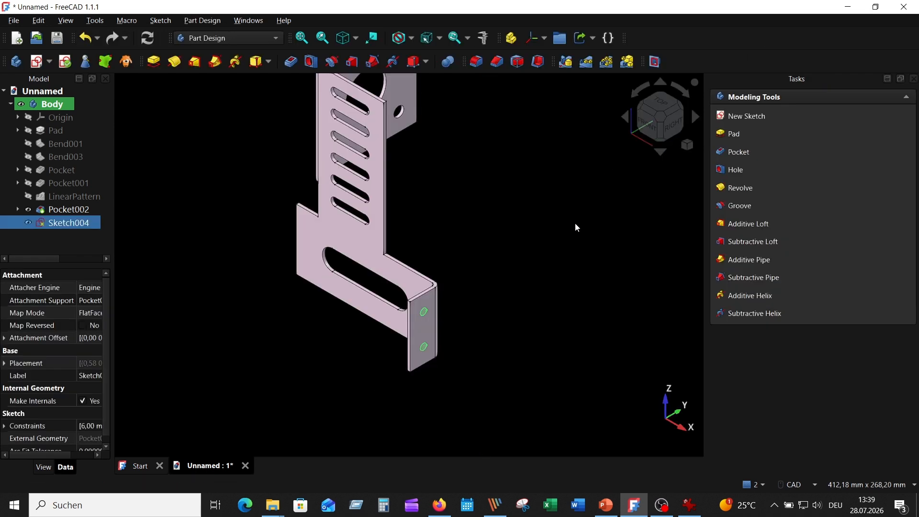
pyautogui.click(289, 61)
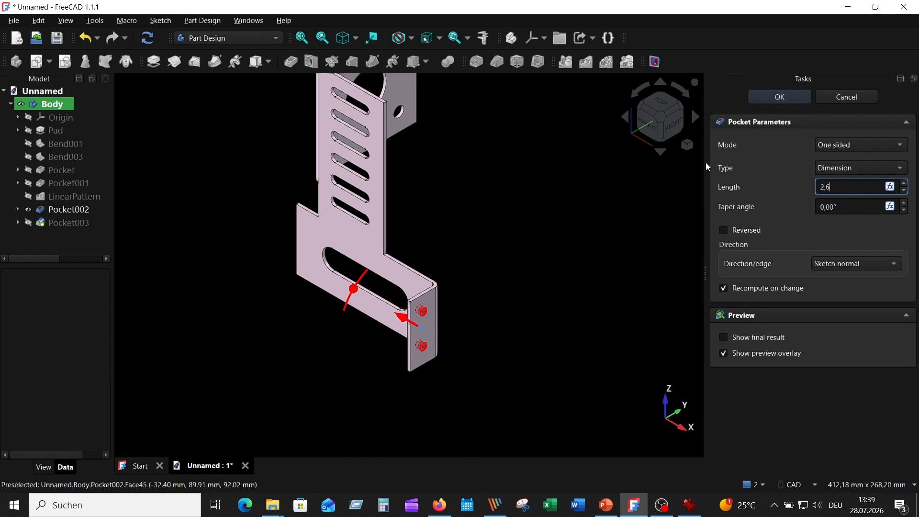
pyautogui.press('Return')
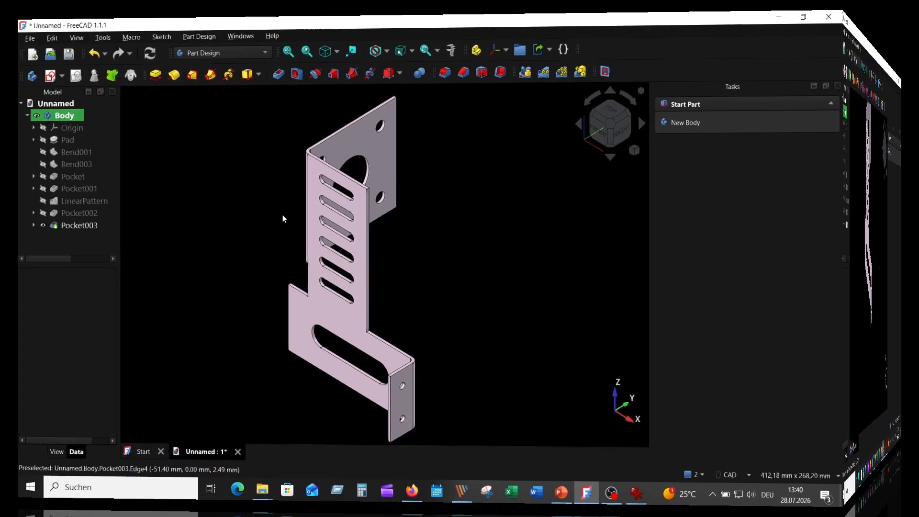
# - Check the corner rounding on the reference drawing, start a Fillet and select the small flange's upper and lower free corner edges
pyautogui.click(636, 492)
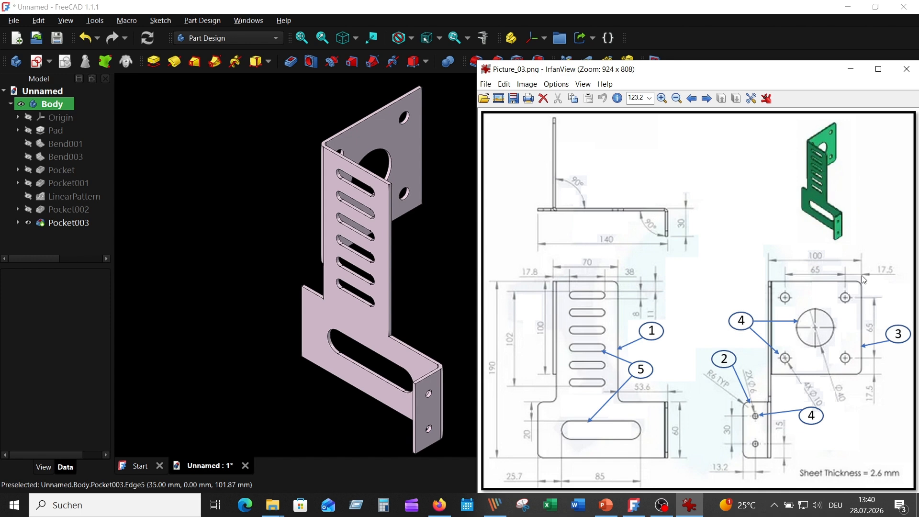
pyautogui.scroll(4, 426, 248)
pyautogui.click(426, 248)
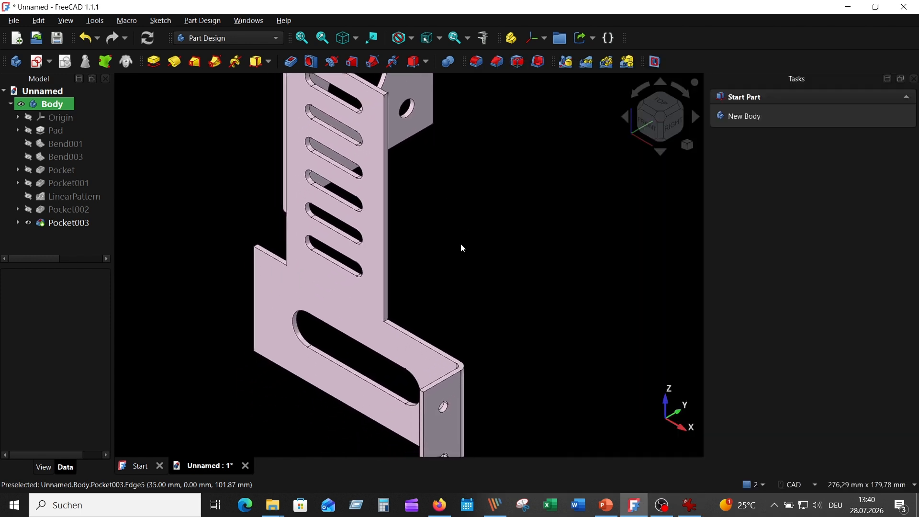
pyautogui.click(476, 61)
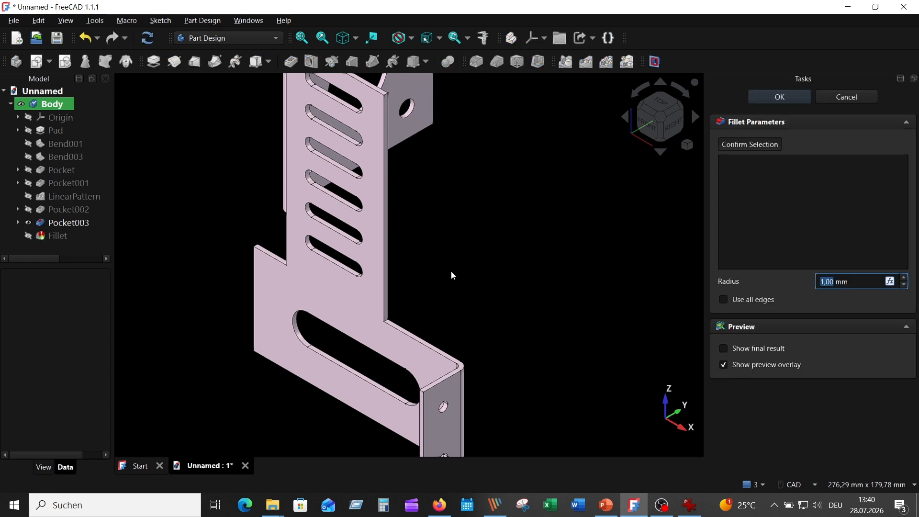
pyautogui.scroll(3, 462, 257)
pyautogui.moveTo(462, 258); pyautogui.dragTo(568, 76, button='middle')
pyautogui.scroll(3, 550, 210)
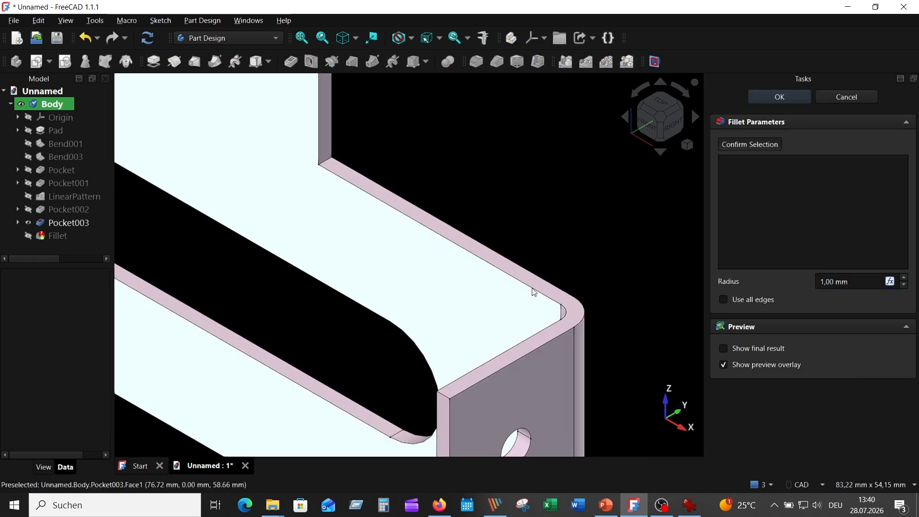
pyautogui.moveTo(533, 288); pyautogui.dragTo(523, 129, button='middle')
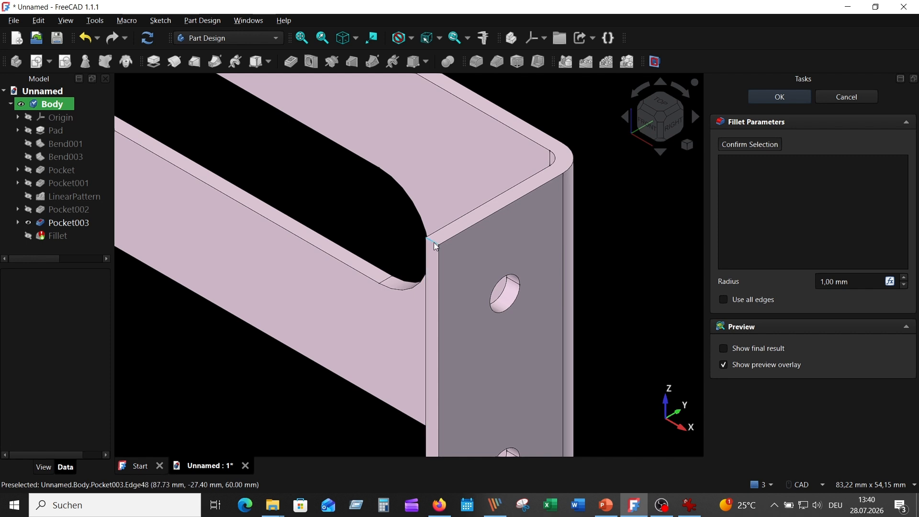
pyautogui.click(430, 258)
pyautogui.scroll(-2, 425, 311)
pyautogui.scroll(5, 440, 308)
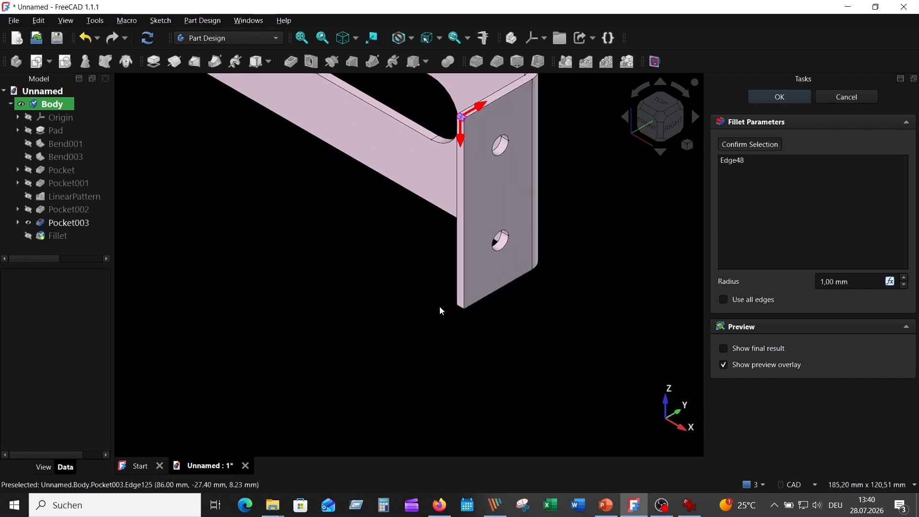
pyautogui.click(495, 311)
# - Add the main plate's inside corner edge next to the small flange and its free top corner edge to the fillet selection
pyautogui.scroll(-3, 362, 258)
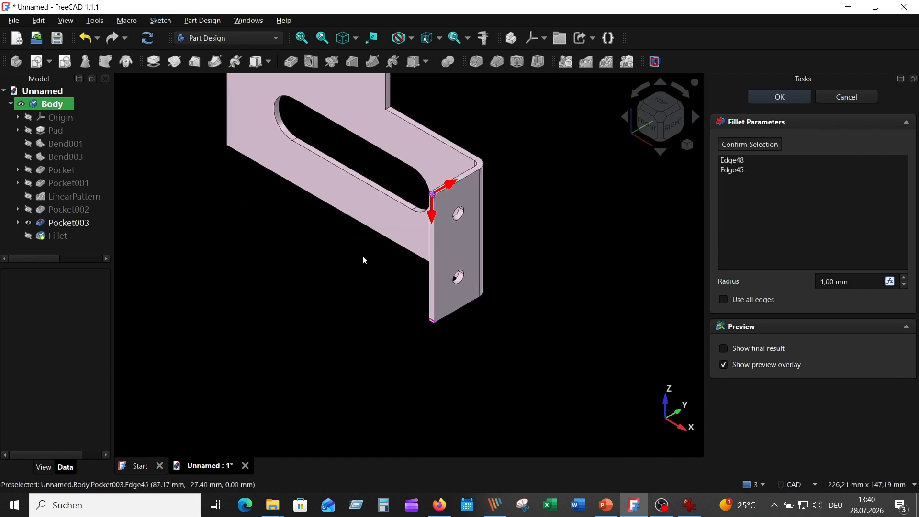
pyautogui.scroll(-2, 369, 377)
pyautogui.scroll(5, 374, 319)
pyautogui.scroll(5, 298, 272)
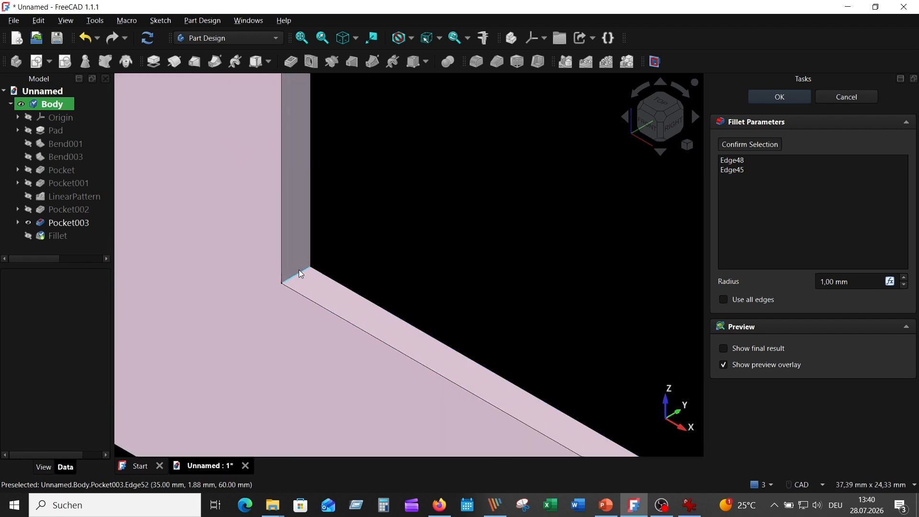
pyautogui.click(318, 263)
pyautogui.scroll(-3, 389, 251)
pyautogui.scroll(-3, 482, 322)
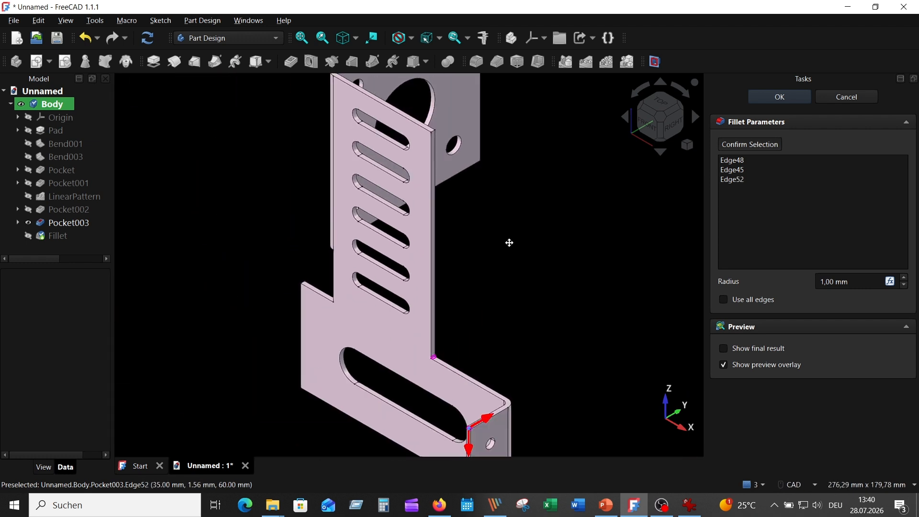
pyautogui.scroll(5, 494, 240)
pyautogui.click(325, 88)
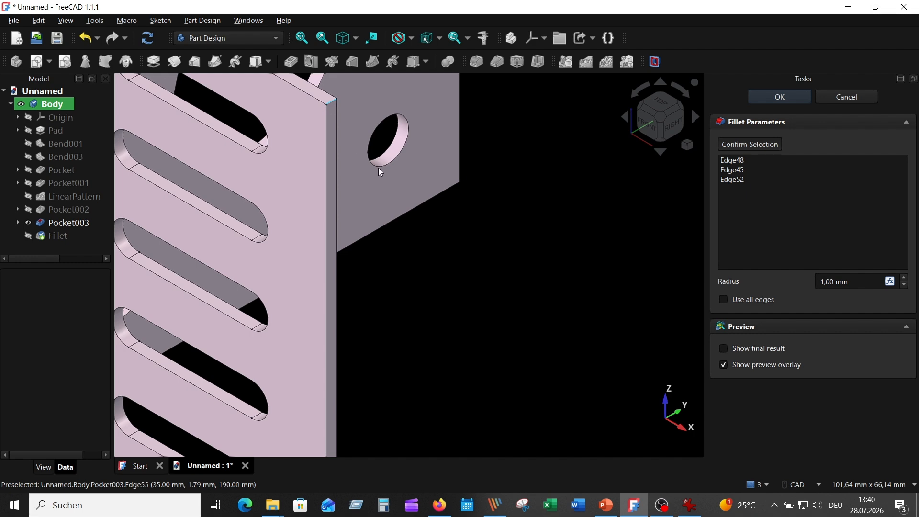
# - Add the bottom, upper outer and inside corner edges on the main plate's side opposite the small flange to the fillet selection
pyautogui.scroll(-3, 531, 183)
pyautogui.moveTo(341, 439); pyautogui.dragTo(446, 364, button='middle')
pyautogui.scroll(2, 447, 368)
pyautogui.scroll(2, 351, 397)
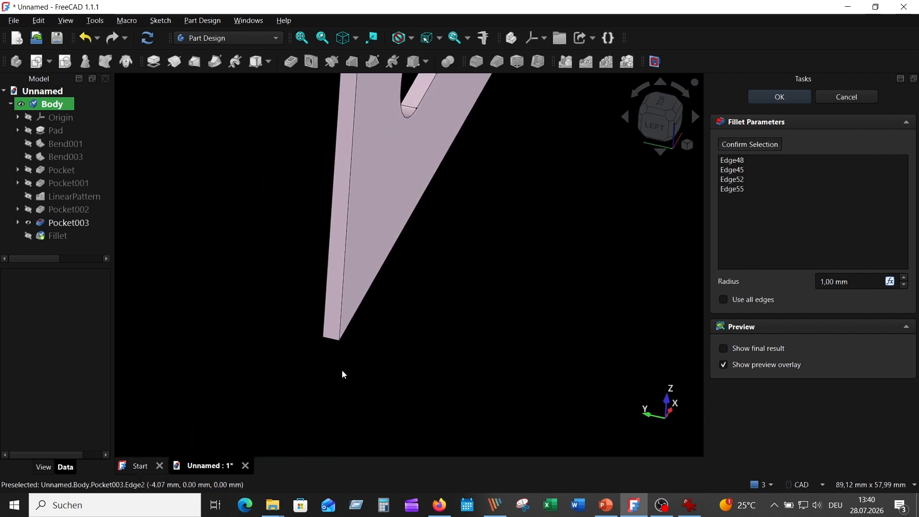
pyautogui.click(333, 341)
pyautogui.moveTo(538, 244); pyautogui.dragTo(547, 431, button='middle')
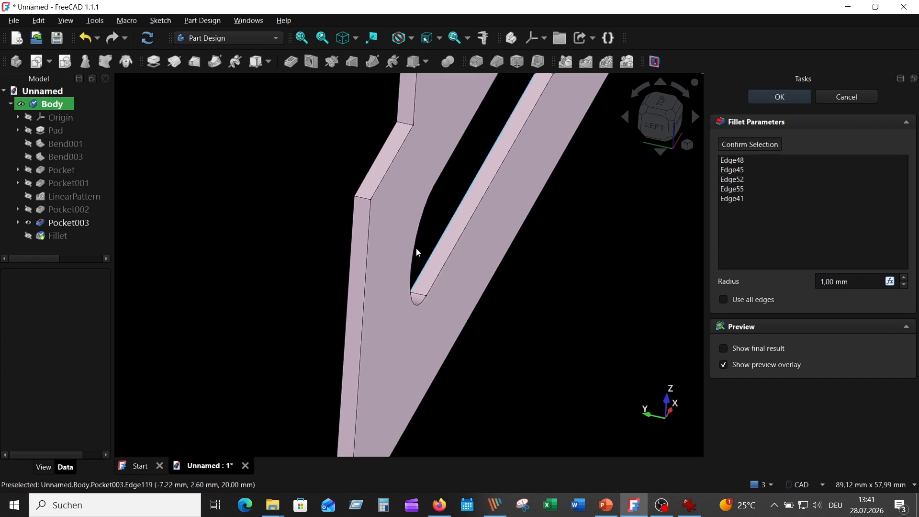
pyautogui.click(364, 198)
pyautogui.moveTo(601, 331); pyautogui.dragTo(575, 463, button='middle')
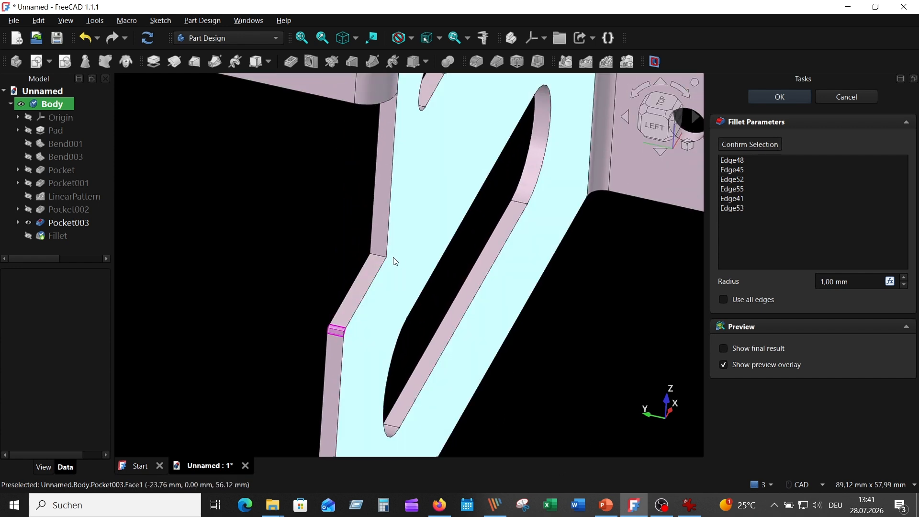
pyautogui.click(544, 329)
# - Add the large flange's two free corner edges to the fillet selection
pyautogui.scroll(-5, 548, 349)
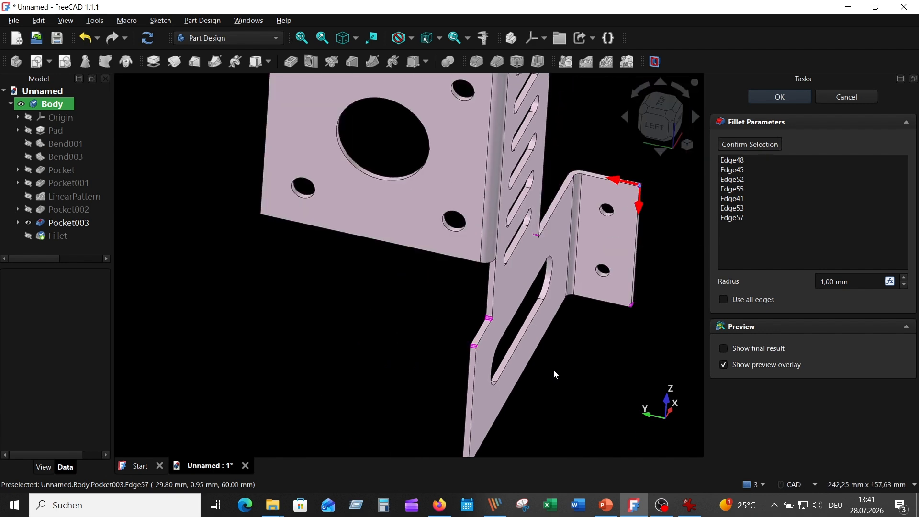
pyautogui.moveTo(363, 311); pyautogui.dragTo(481, 324, button='middle')
pyautogui.scroll(6, 473, 324)
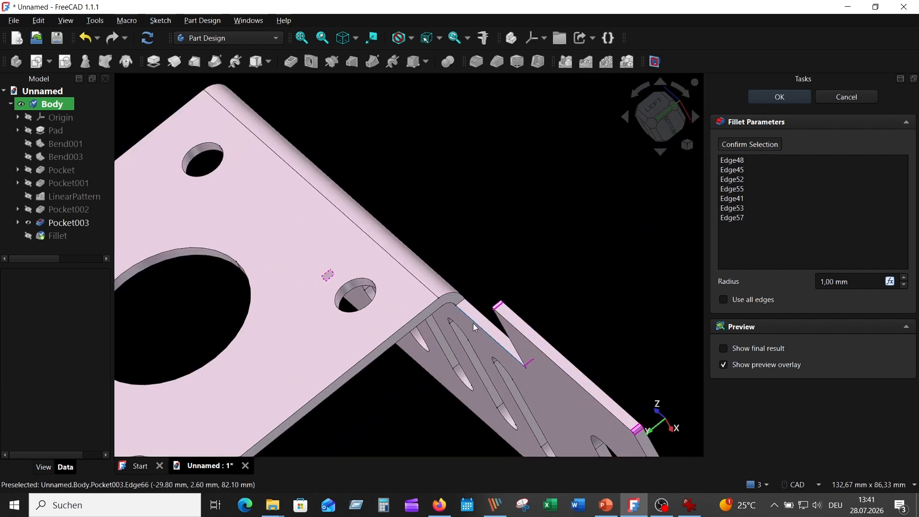
pyautogui.moveTo(355, 382); pyautogui.dragTo(405, 320, button='middle')
pyautogui.scroll(-4, 371, 340)
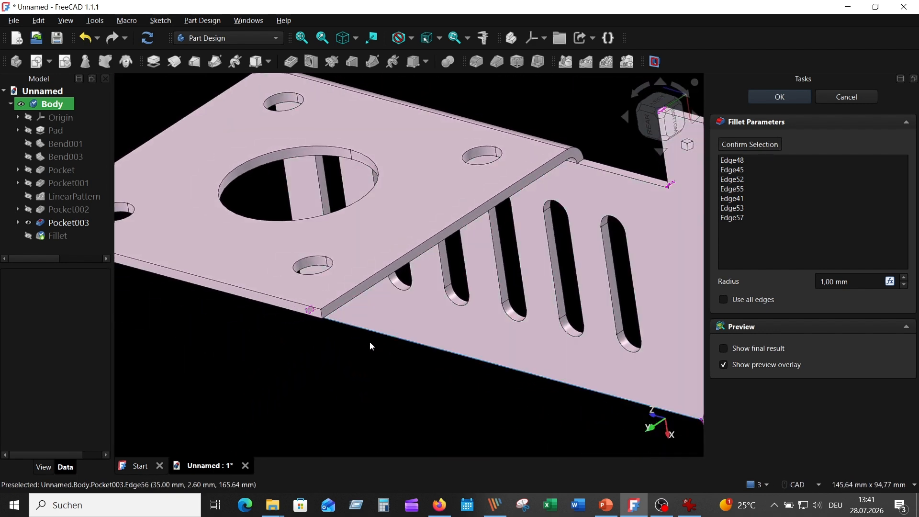
pyautogui.scroll(6, 323, 321)
pyautogui.click(325, 320)
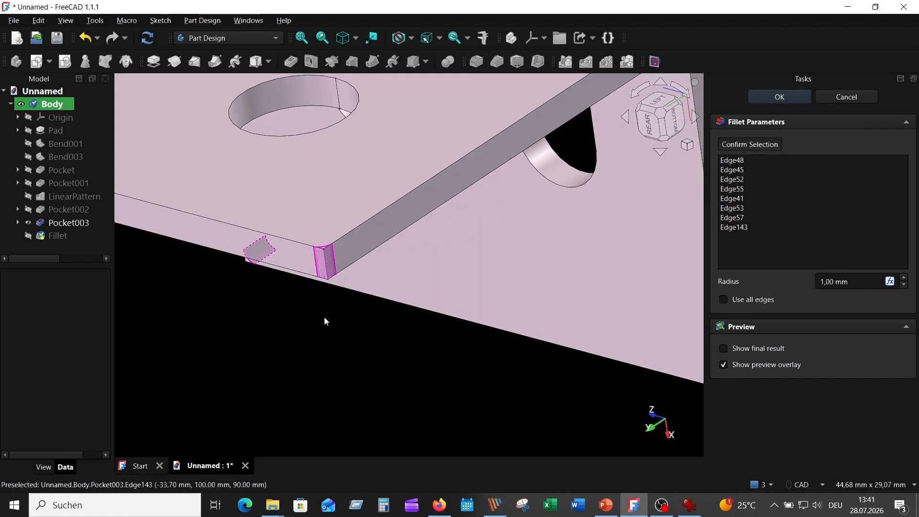
pyautogui.scroll(-4, 324, 317)
pyautogui.moveTo(324, 317); pyautogui.dragTo(455, 233, button='middle')
pyautogui.scroll(4, 455, 233)
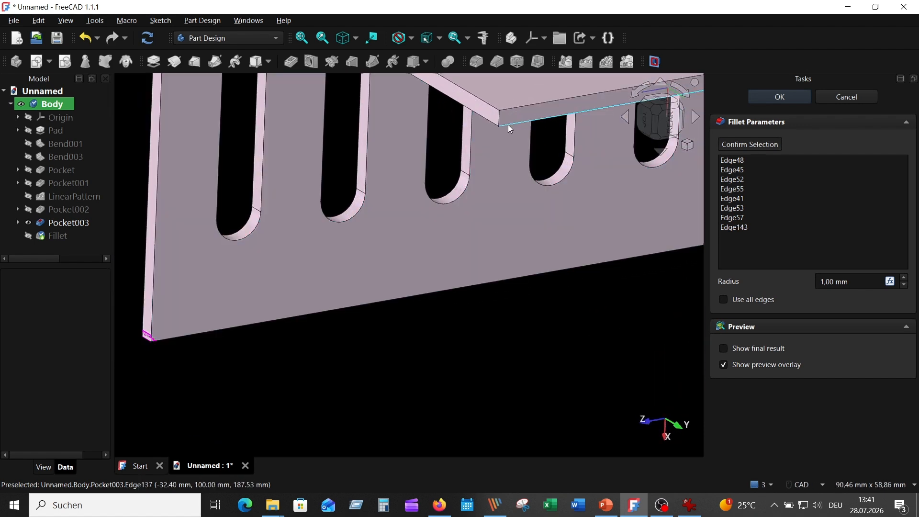
pyautogui.click(486, 154)
pyautogui.scroll(-4, 486, 154)
pyautogui.moveTo(486, 154); pyautogui.dragTo(462, 372, button='middle')
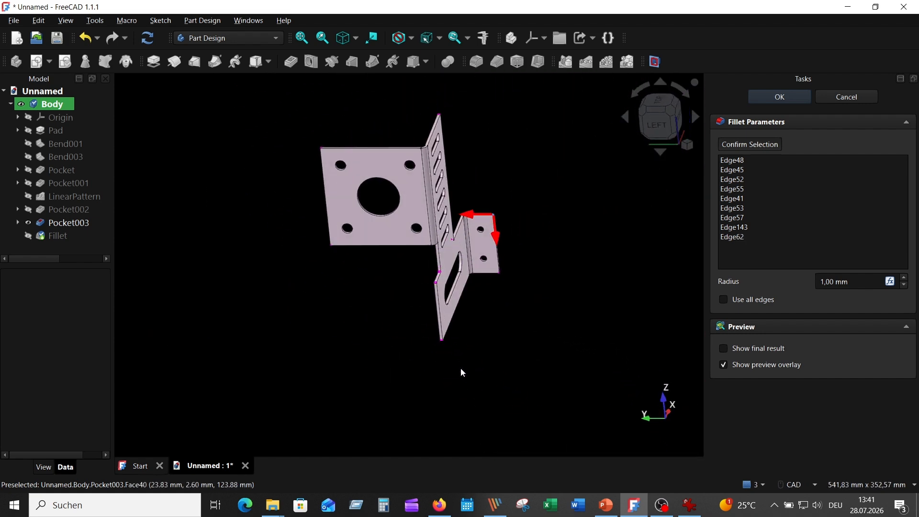
# - Check the reference drawing, set the fillet radius to 6 mm for the selected plate and flange corner edges, and finish the fillet
pyautogui.moveTo(689, 505)
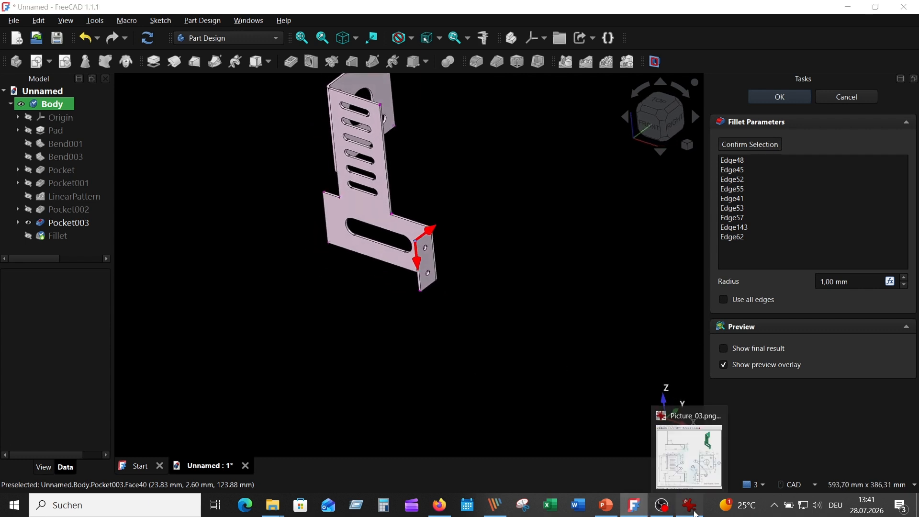
pyautogui.click(733, 407)
pyautogui.click(436, 341)
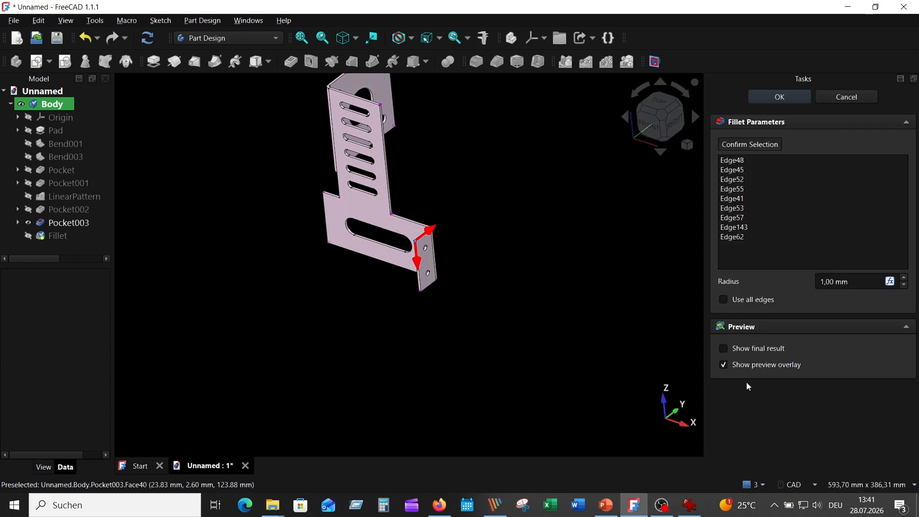
pyautogui.moveTo(858, 281); pyautogui.dragTo(791, 278)
pyautogui.write('6')
pyautogui.press('Return')
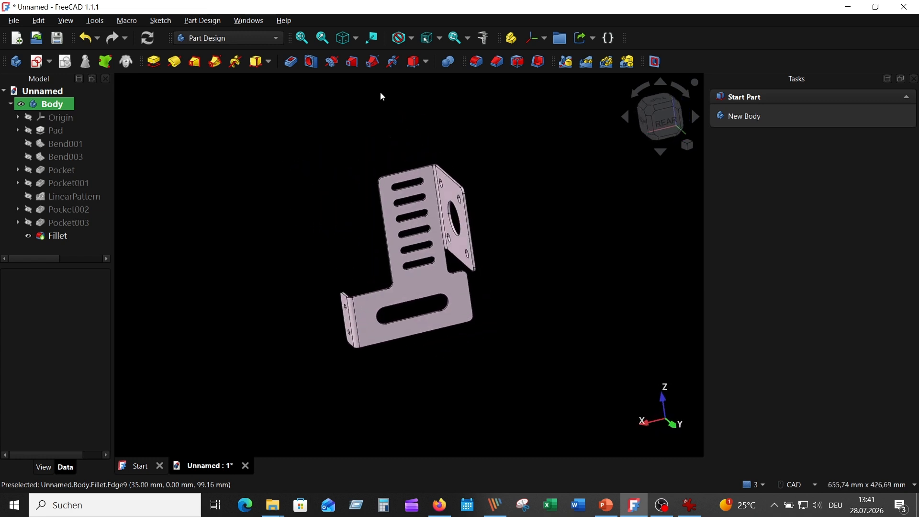
# - Fit the whole bracket in the 3D view and inspect its rounded corners from the isometric view
pyautogui.click(305, 39)
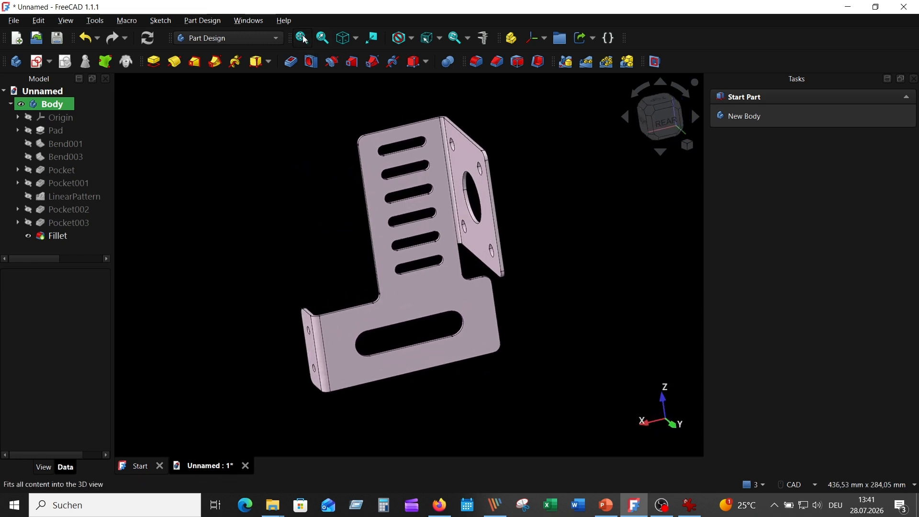
pyautogui.click(346, 39)
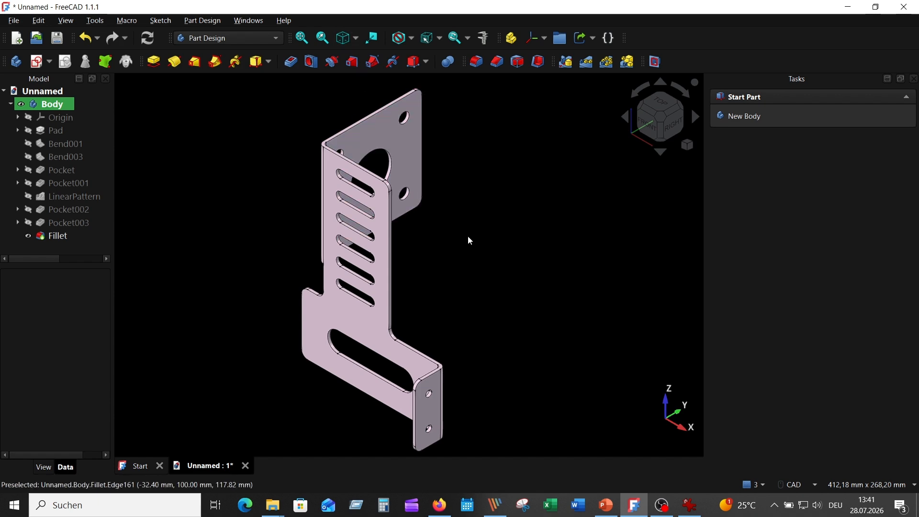
pyautogui.moveTo(495, 246); pyautogui.dragTo(508, 246, button='middle')
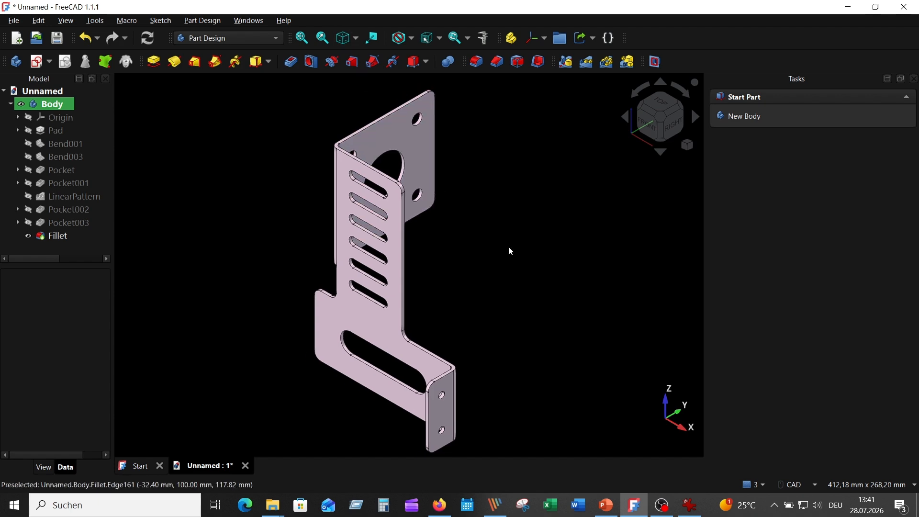